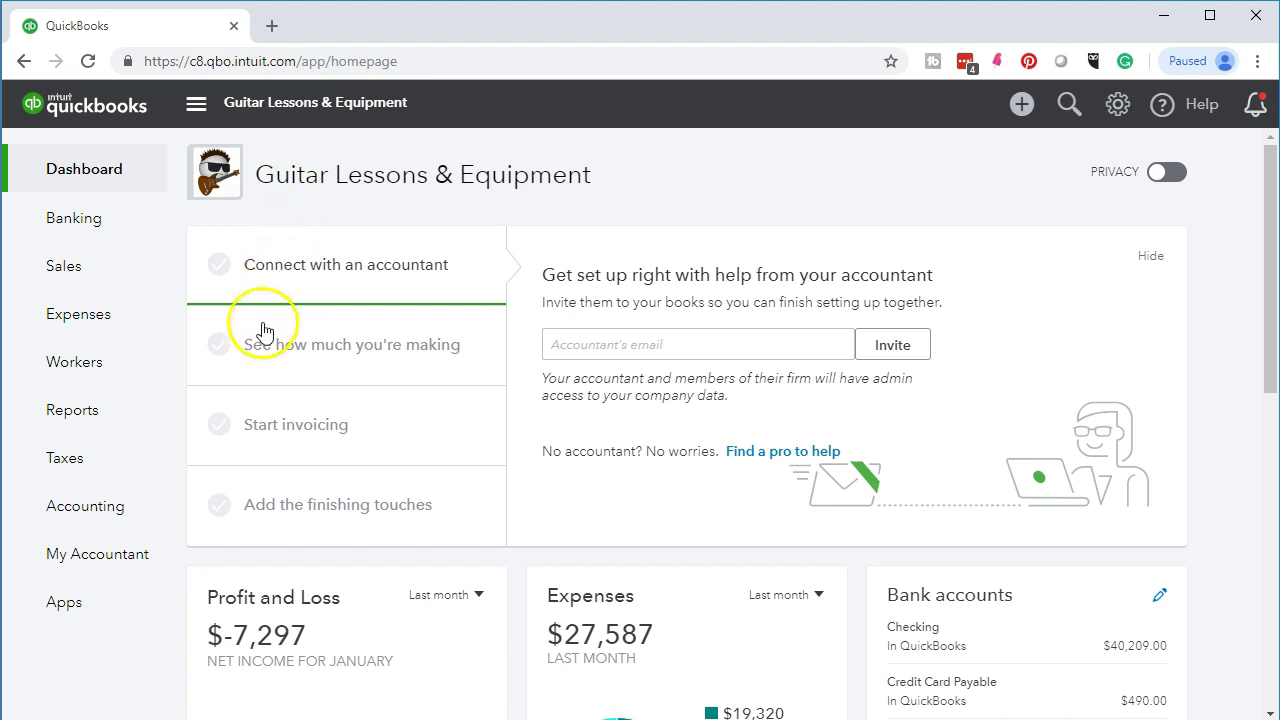
# Open the Balance Sheet report from the favorite reports
pyautogui.click(126, 418)
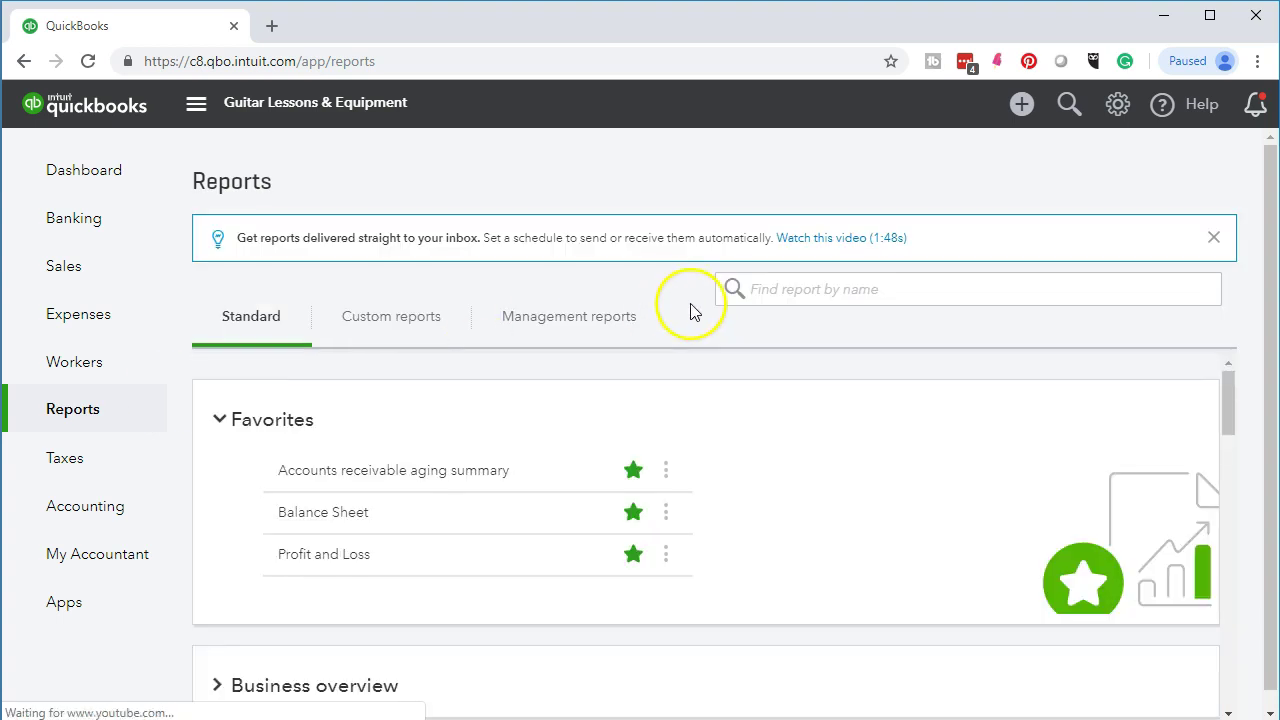
pyautogui.scroll(-1, 630, 370)
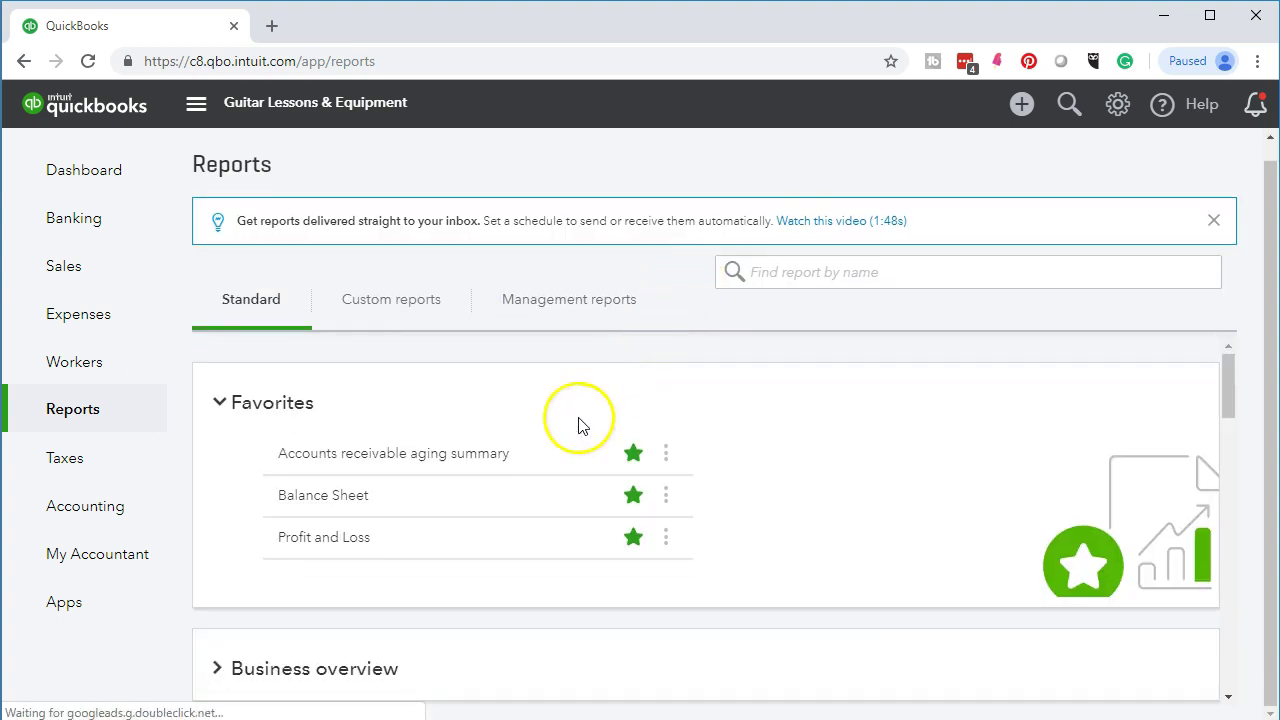
pyautogui.click(312, 503)
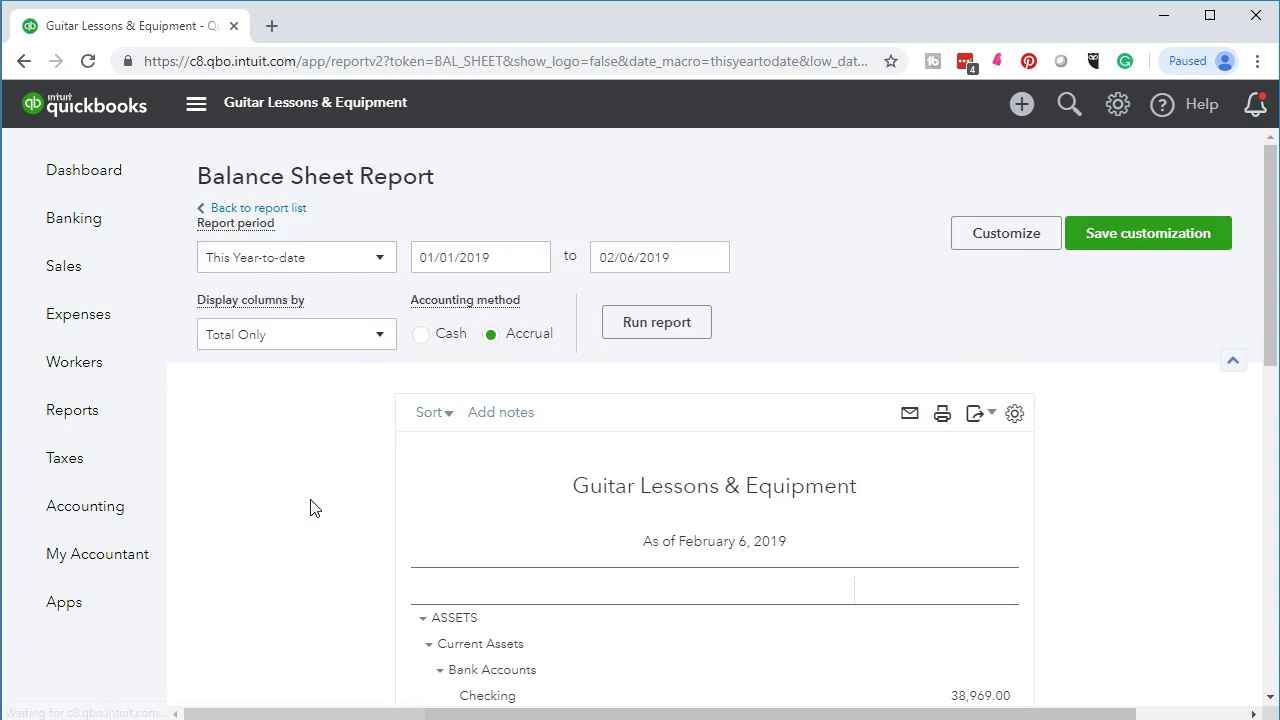
# Run the Balance Sheet for the period 01/01/2019 to 02/28/2019
pyautogui.scroll(-5, 309, 506)
pyautogui.scroll(5, 414, 337)
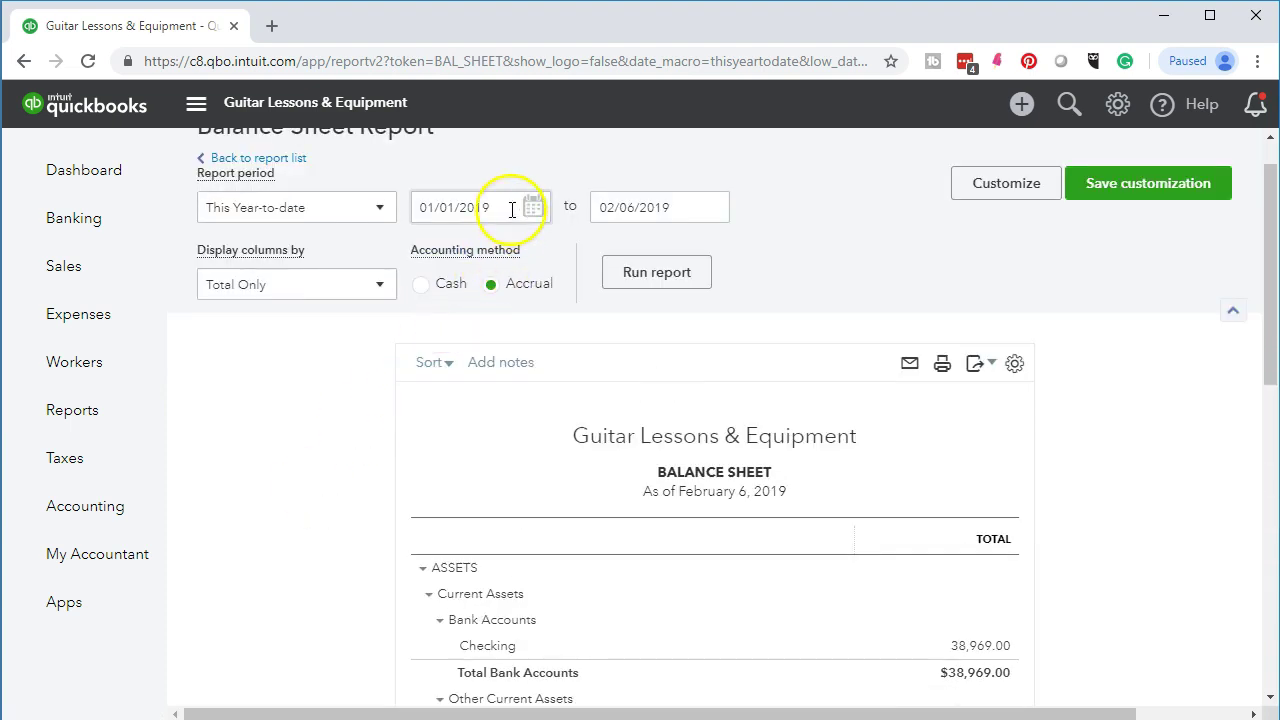
pyautogui.moveTo(508, 207); pyautogui.dragTo(297, 200)
pyautogui.write('01/01/2019')
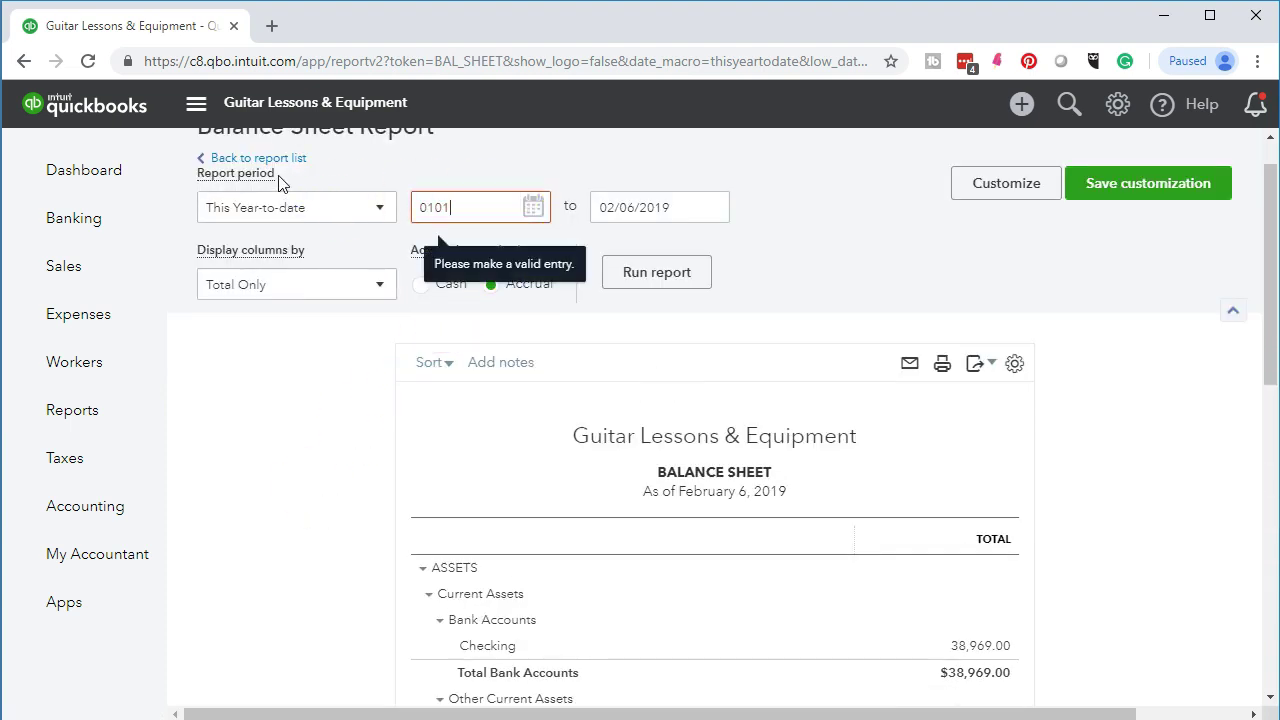
pyautogui.press('Tab')
pyautogui.write('02')
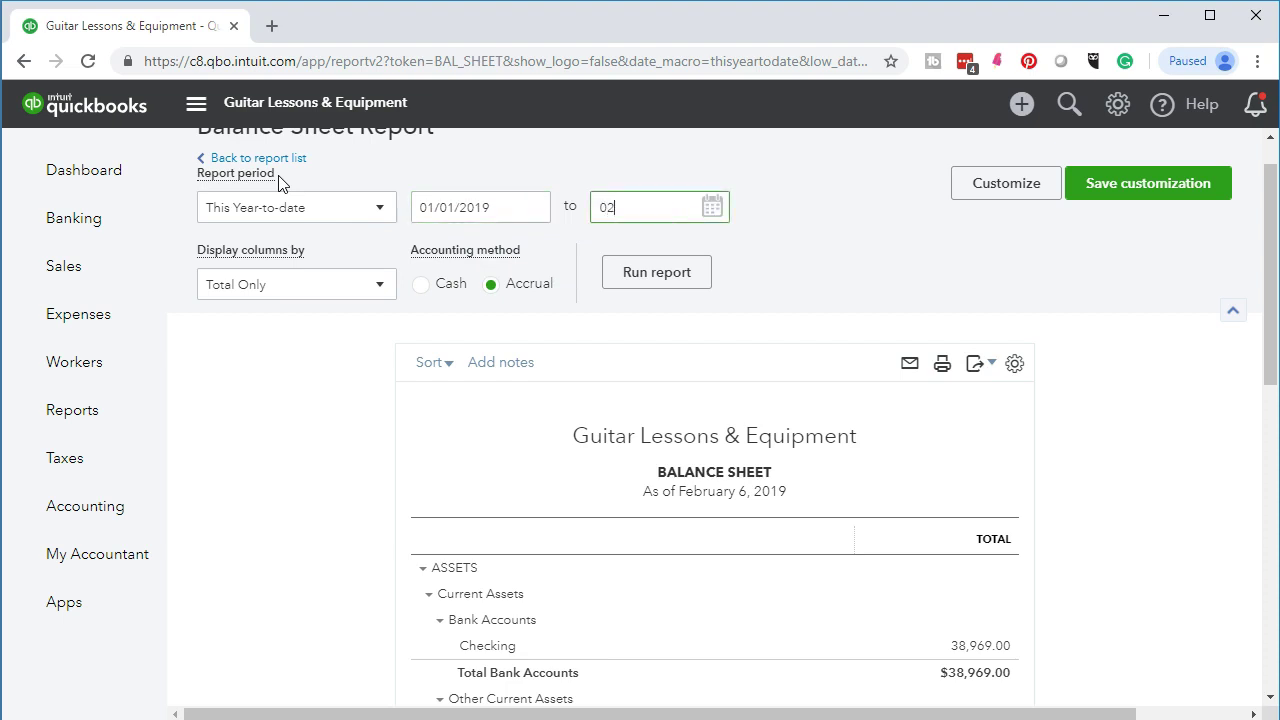
pyautogui.write('/28/2019')
pyautogui.press('Tab')
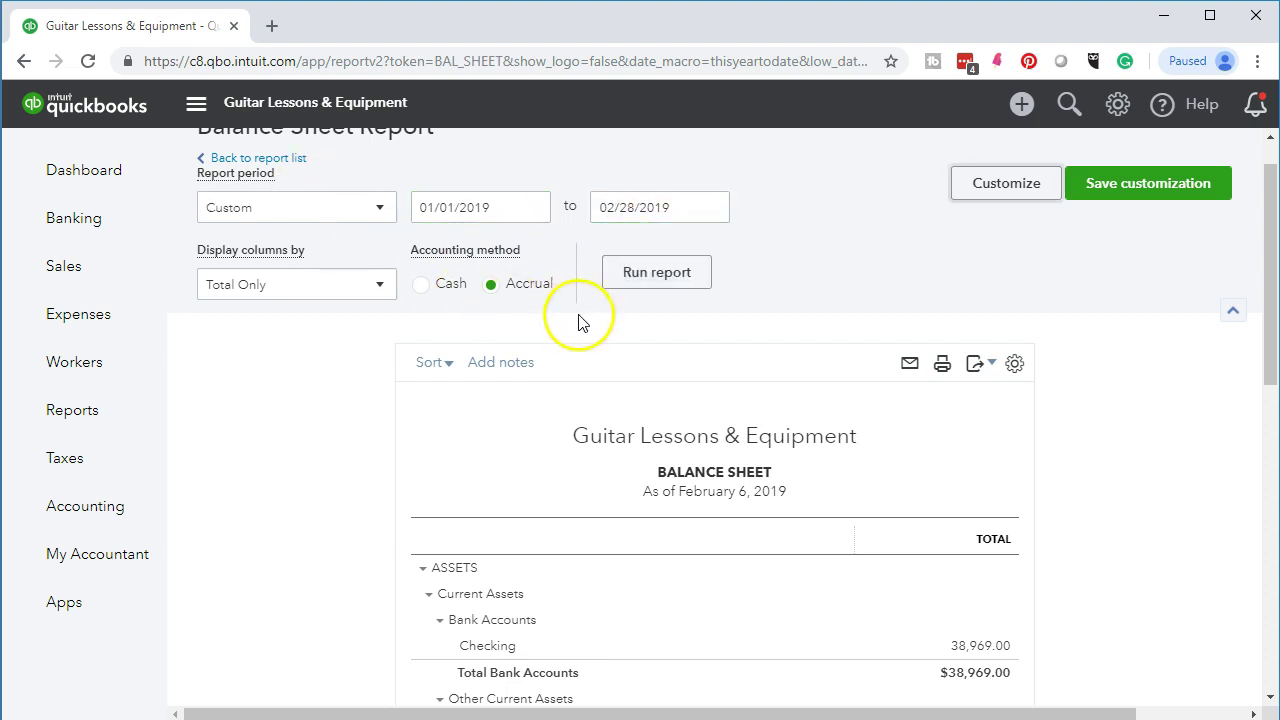
pyautogui.click(616, 284)
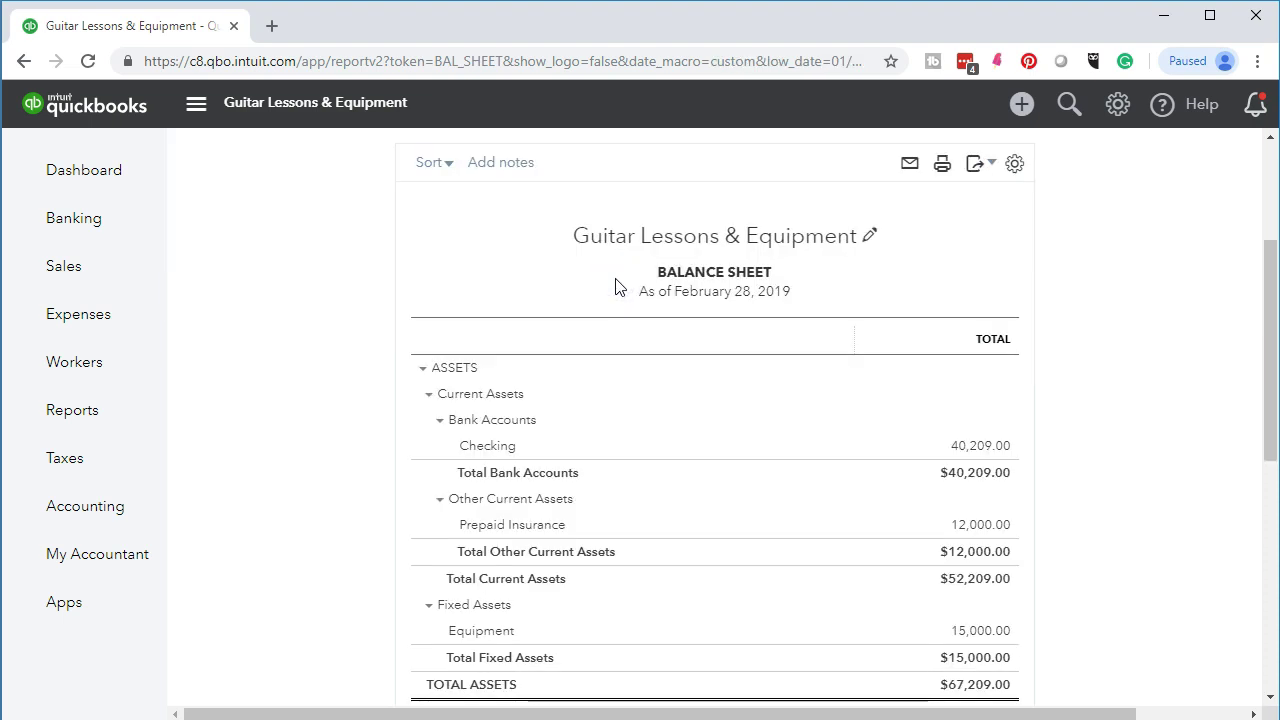
pyautogui.scroll(-1, 335, 434)
pyautogui.scroll(-2, 335, 434)
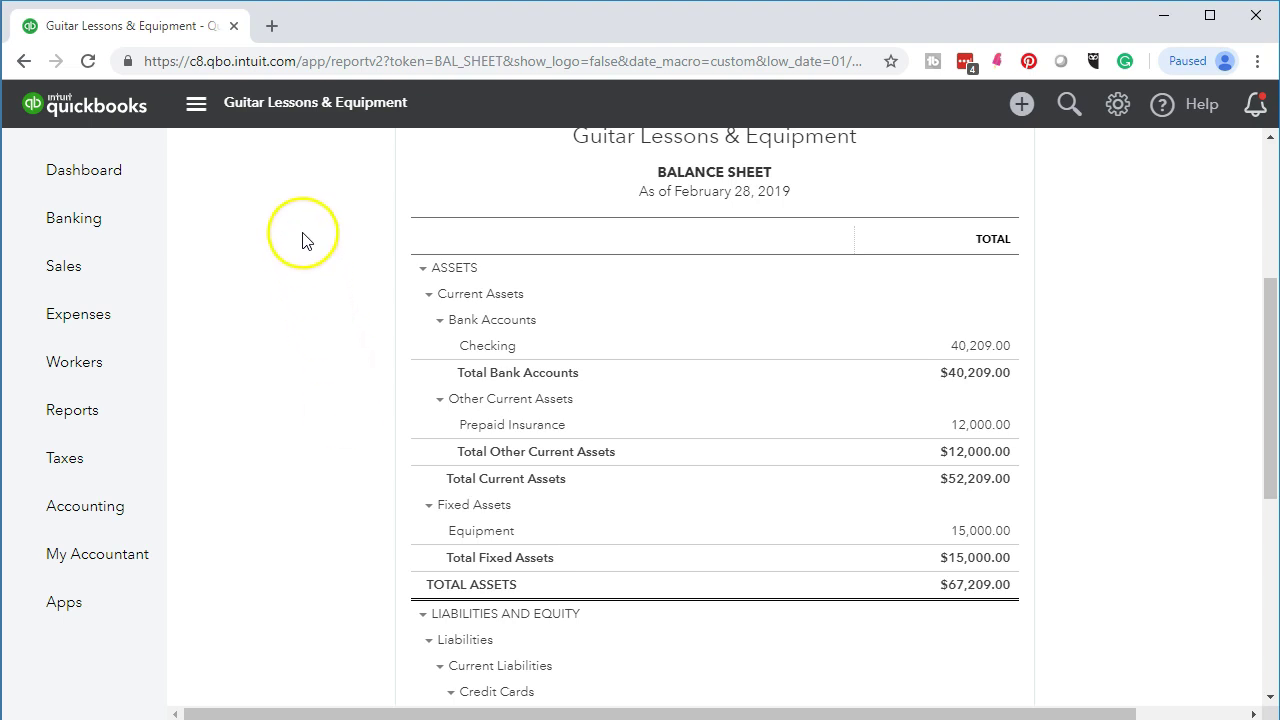
# Duplicate the Balance Sheet browser tab and move the original tab behind the duplicate
pyautogui.rightClick(172, 33)
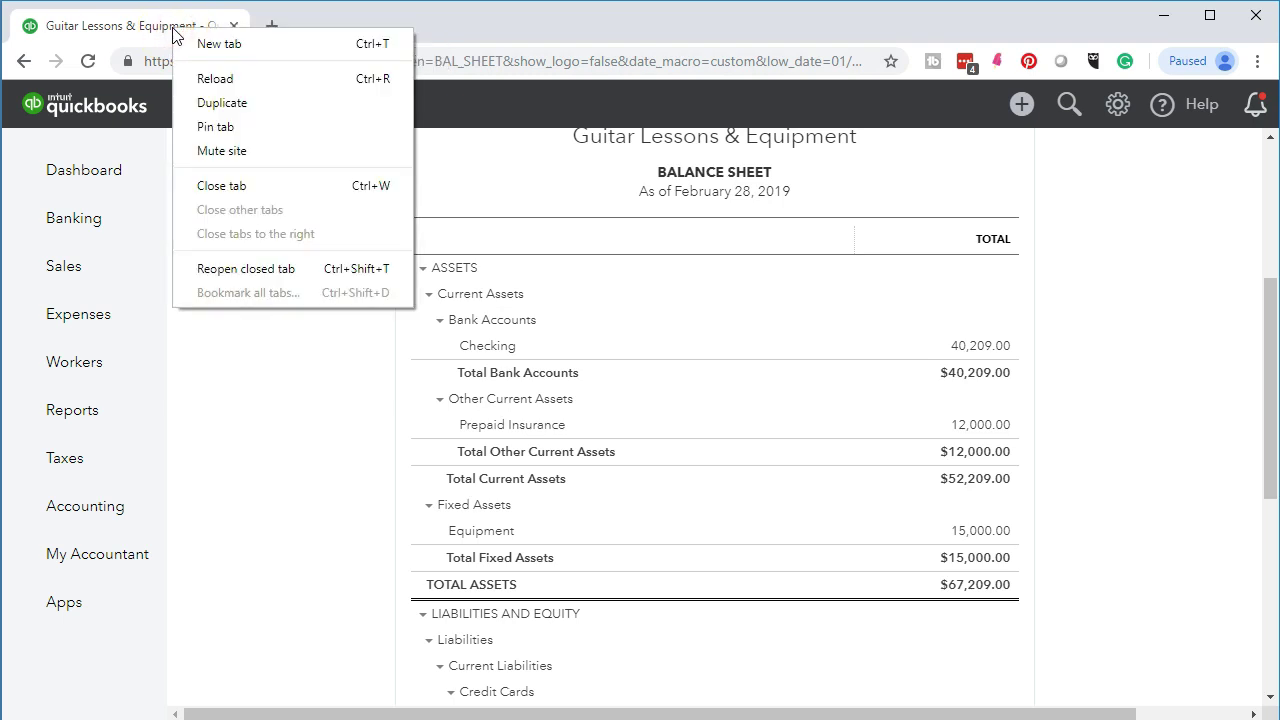
pyautogui.click(206, 104)
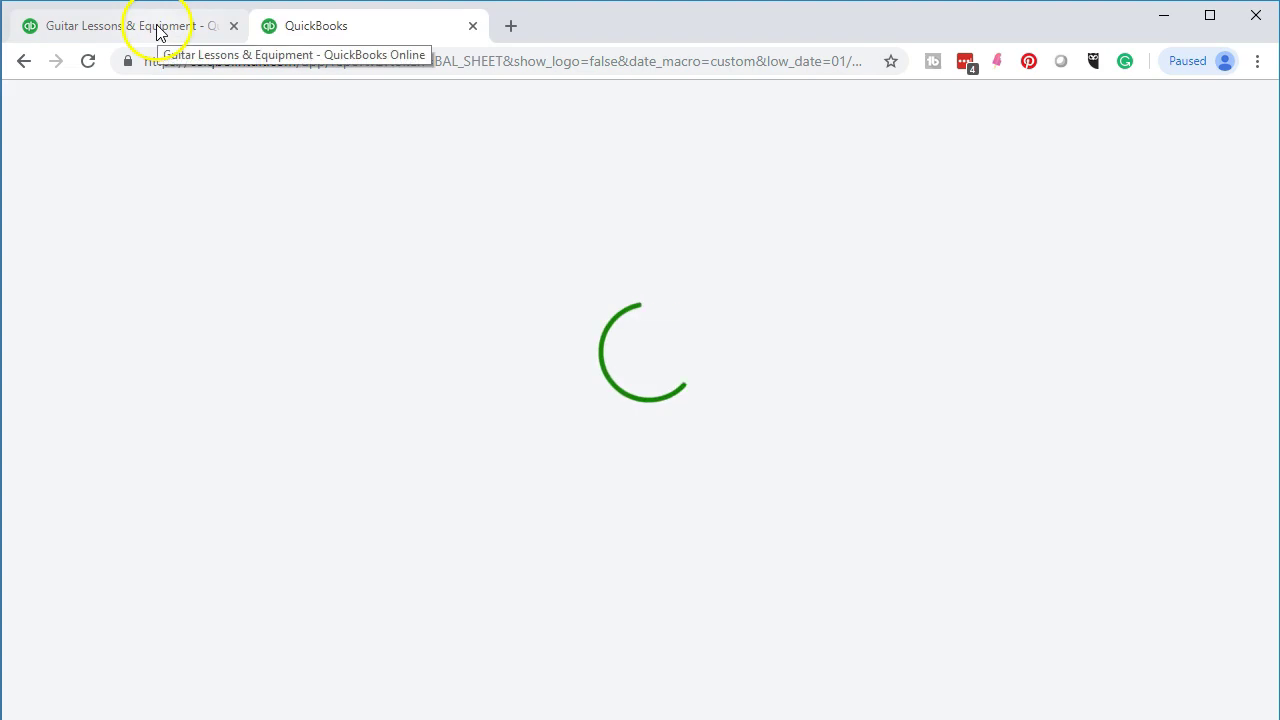
pyautogui.click(152, 26)
pyautogui.moveTo(152, 26); pyautogui.dragTo(408, 20)
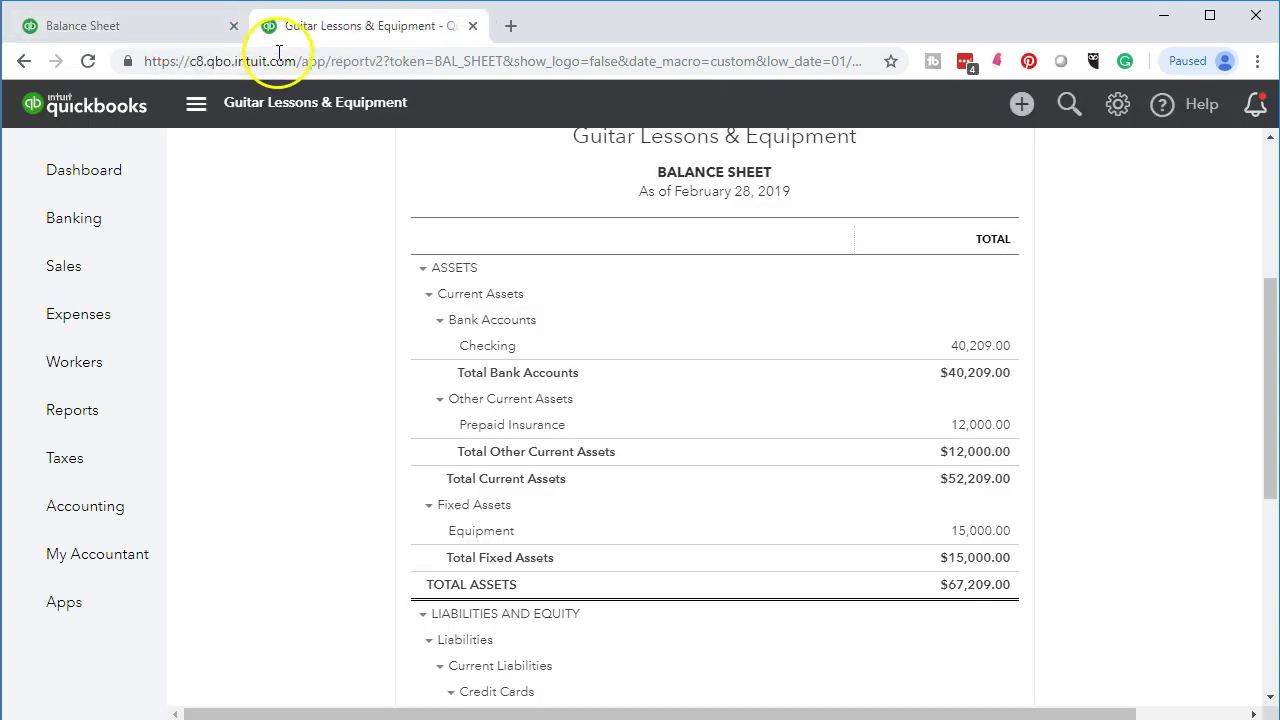
# Open the Profit and Loss report from the favorite reports and run it for 01/01/2019 to 02/28/2019
pyautogui.click(98, 418)
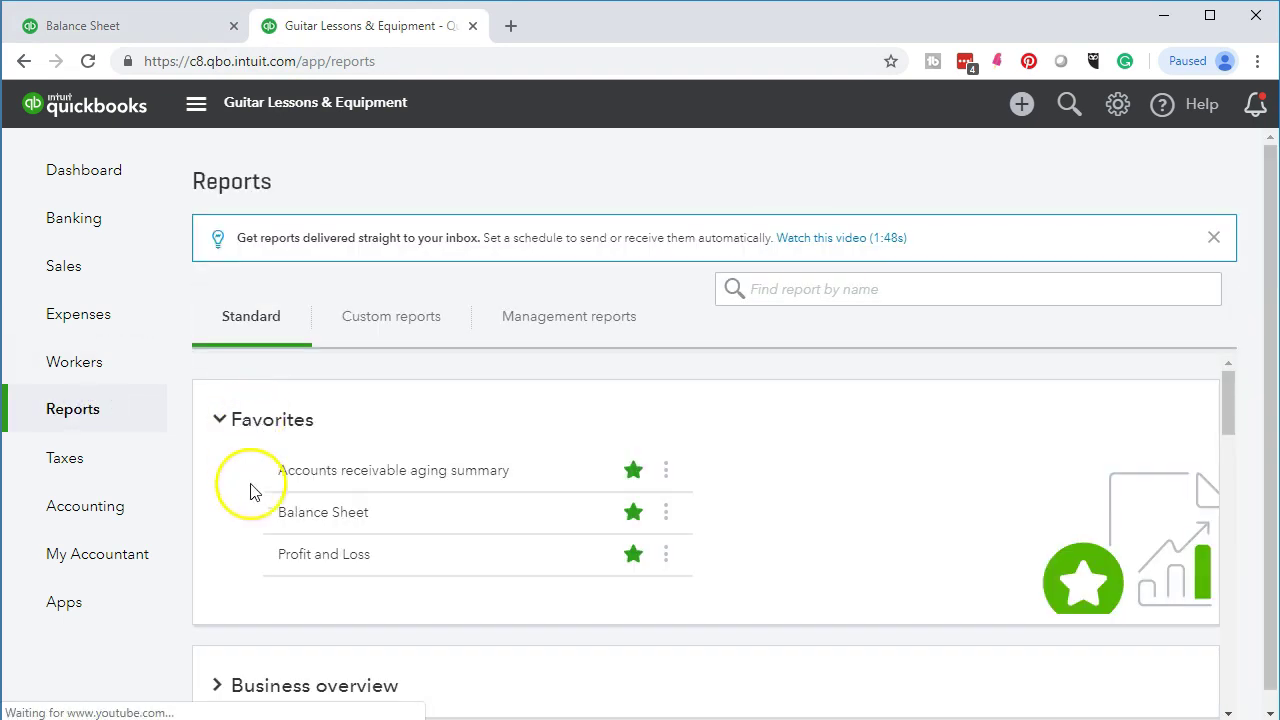
pyautogui.click(306, 558)
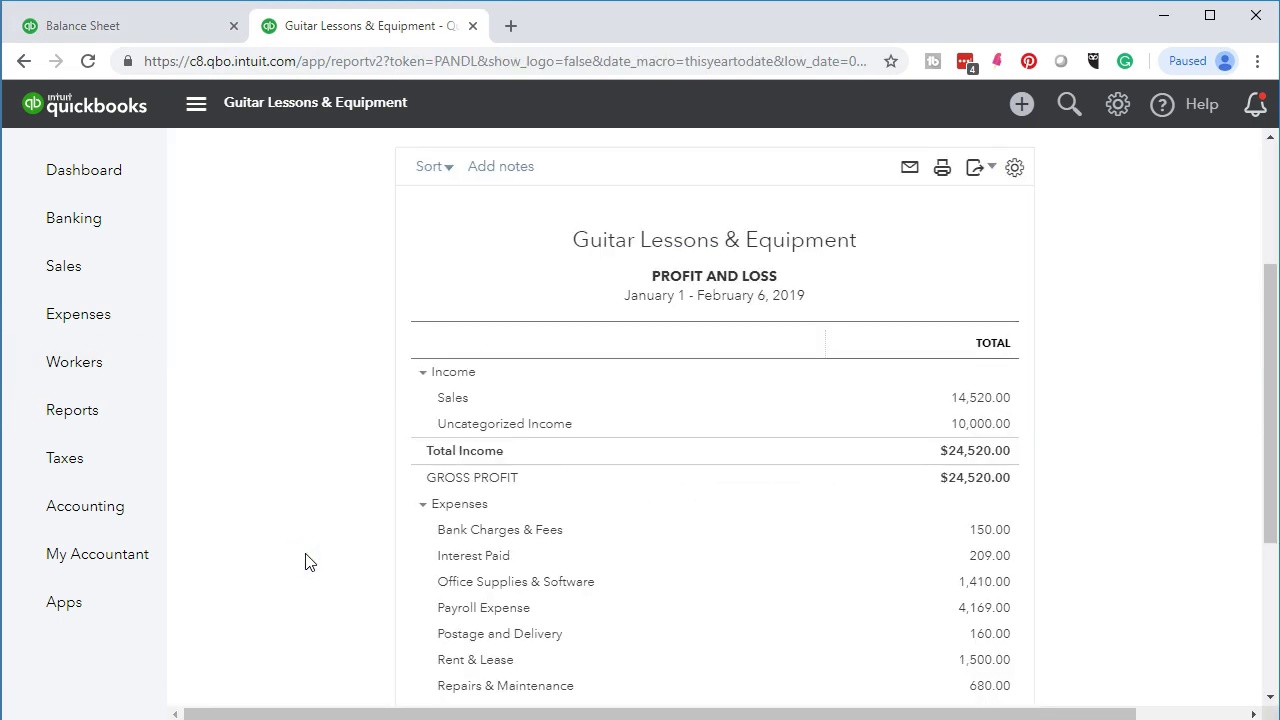
pyautogui.click(508, 256)
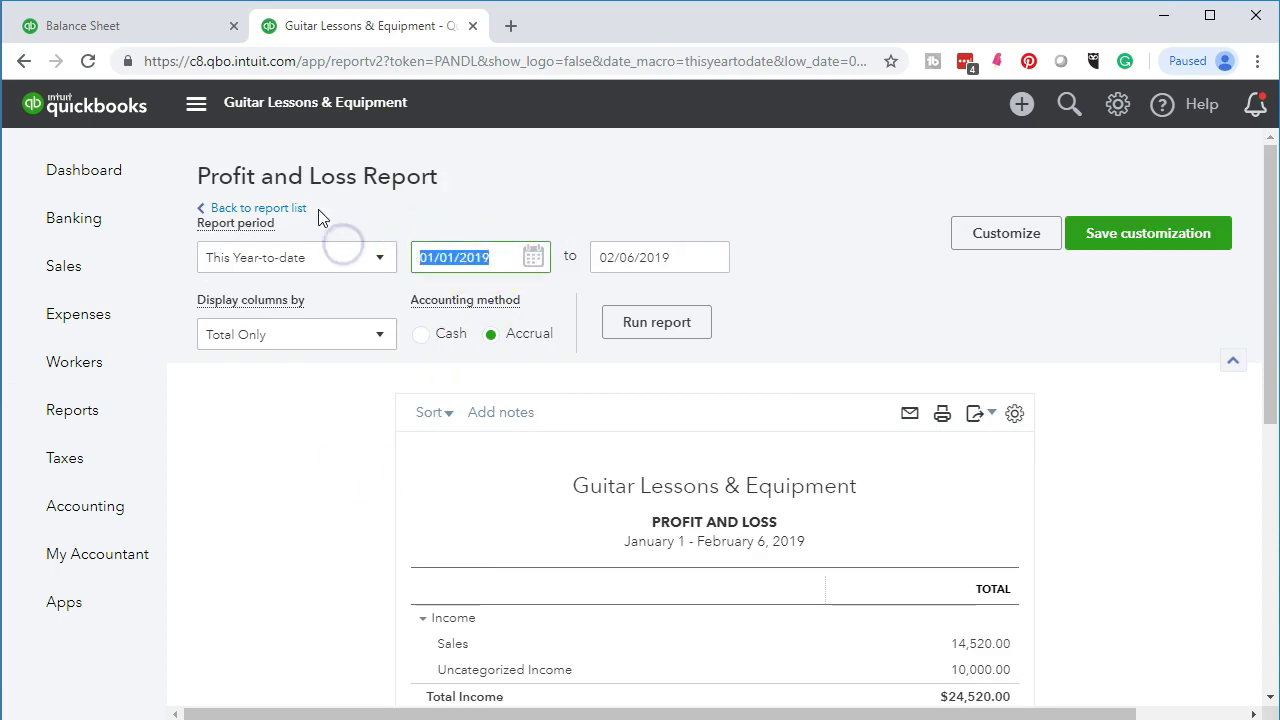
pyautogui.write('01/01/2019')
pyautogui.press('Tab')
pyautogui.write('0')
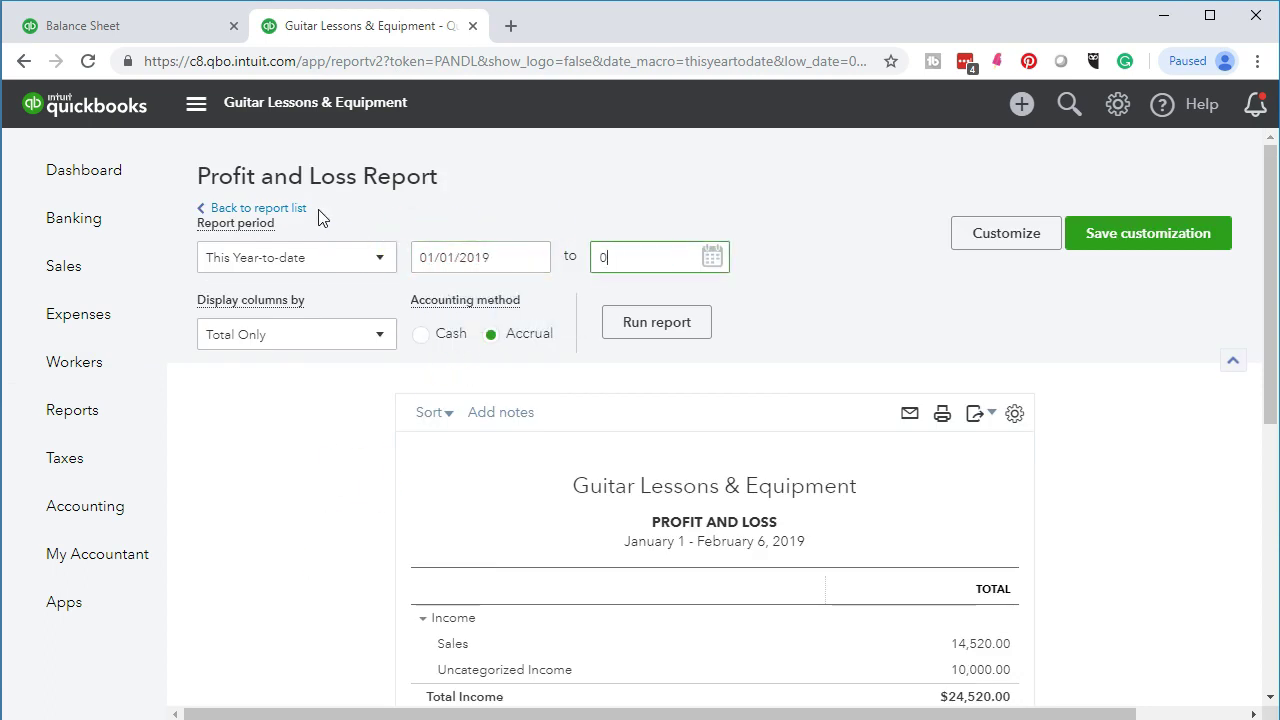
pyautogui.write('2/28/2019')
pyautogui.press('Tab')
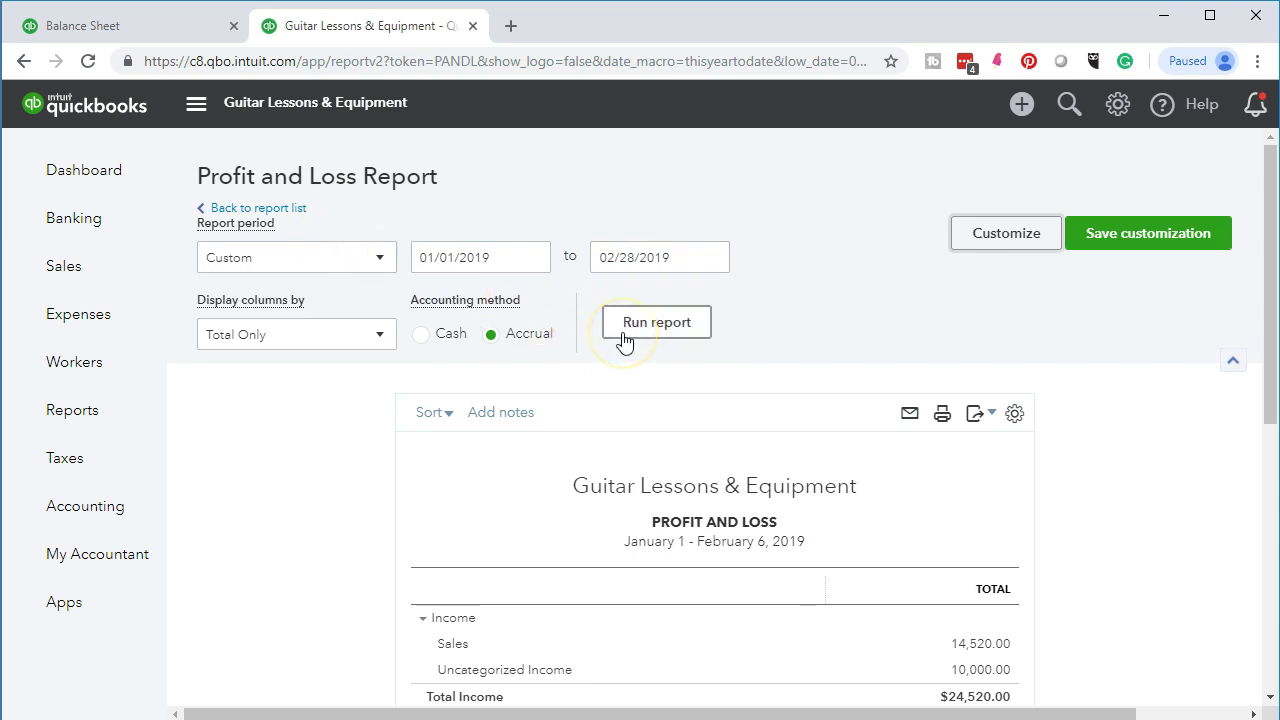
pyautogui.click(656, 322)
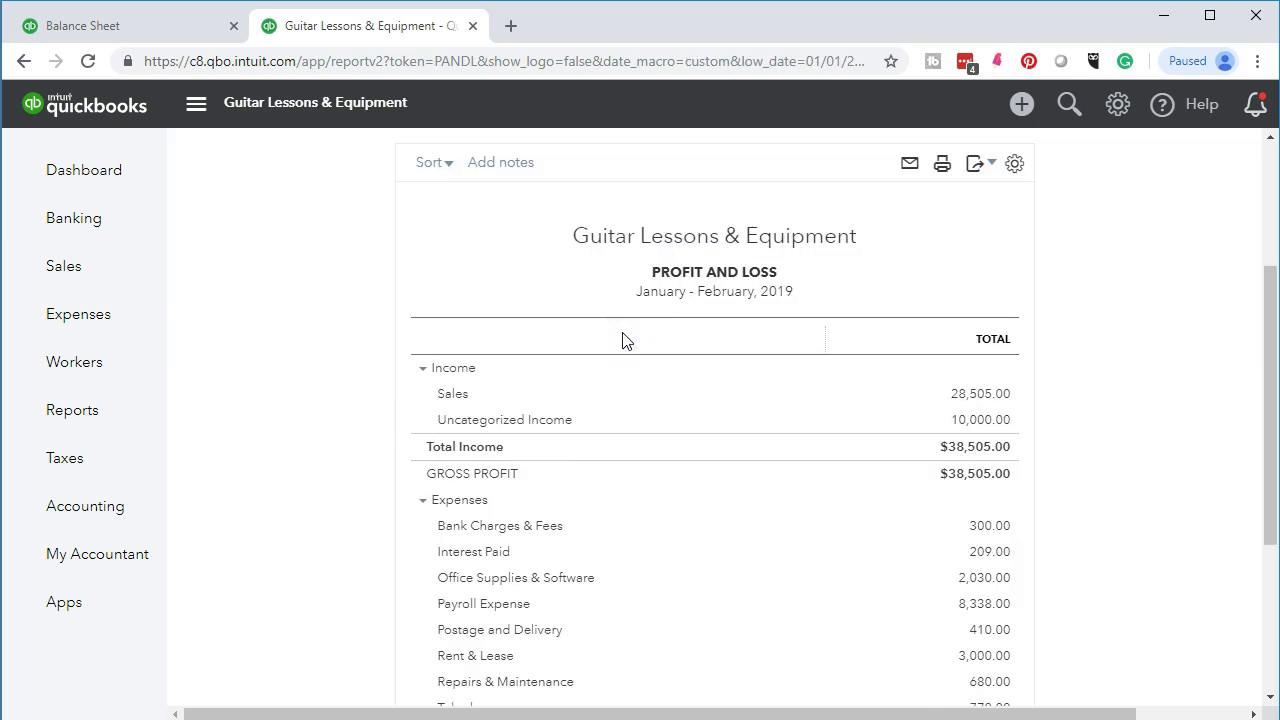
# Review the income and expense lines of the Profit and Loss report alongside the Balance Sheet
pyautogui.scroll(-1, 315, 425)
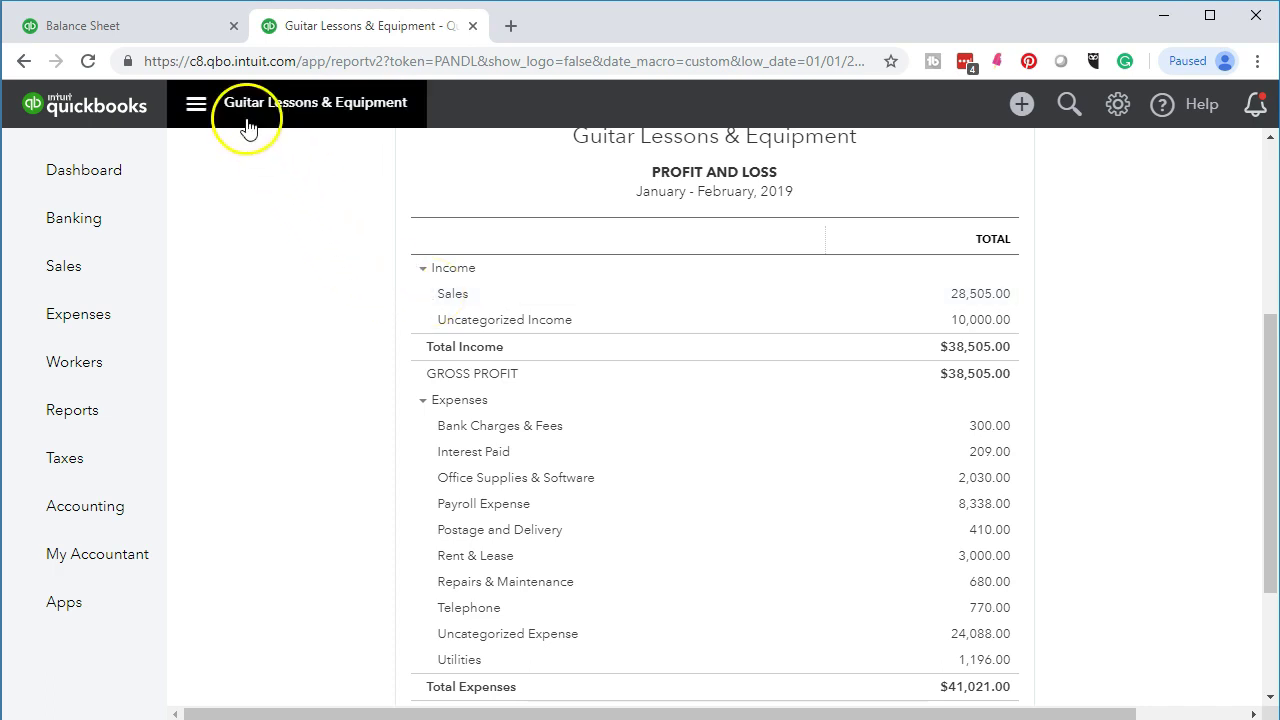
pyautogui.click(144, 30)
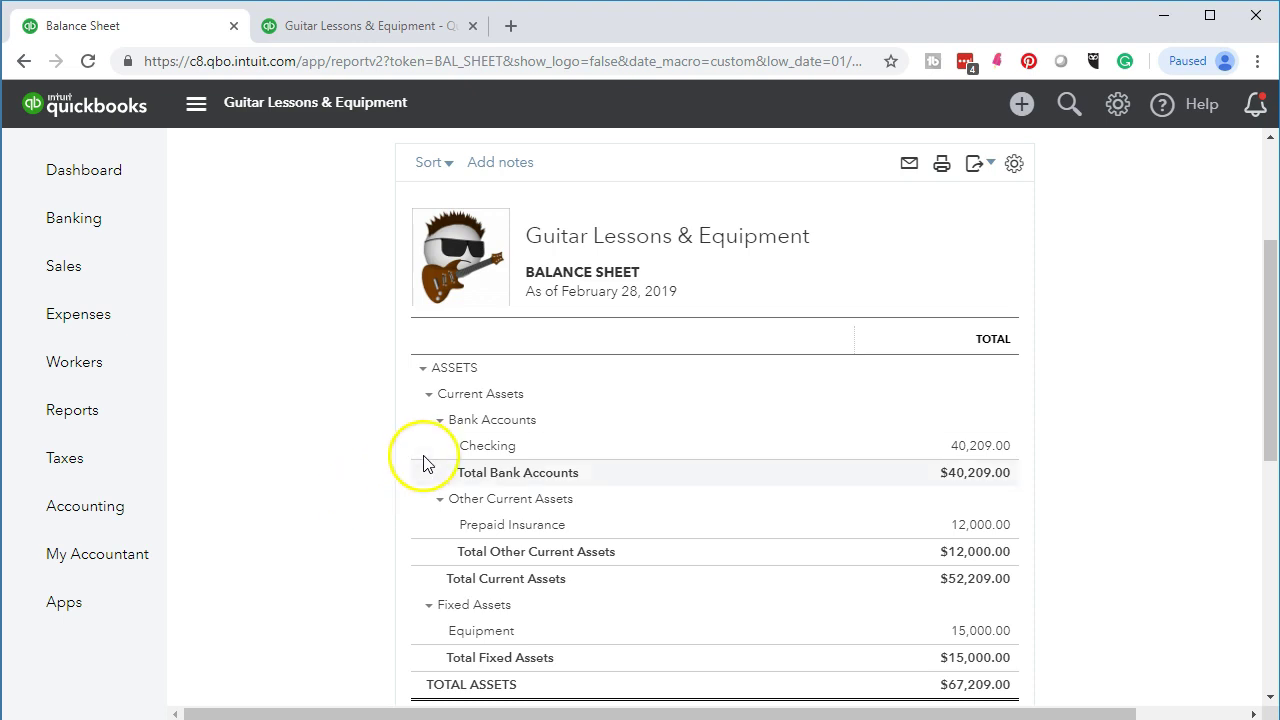
pyautogui.click(370, 26)
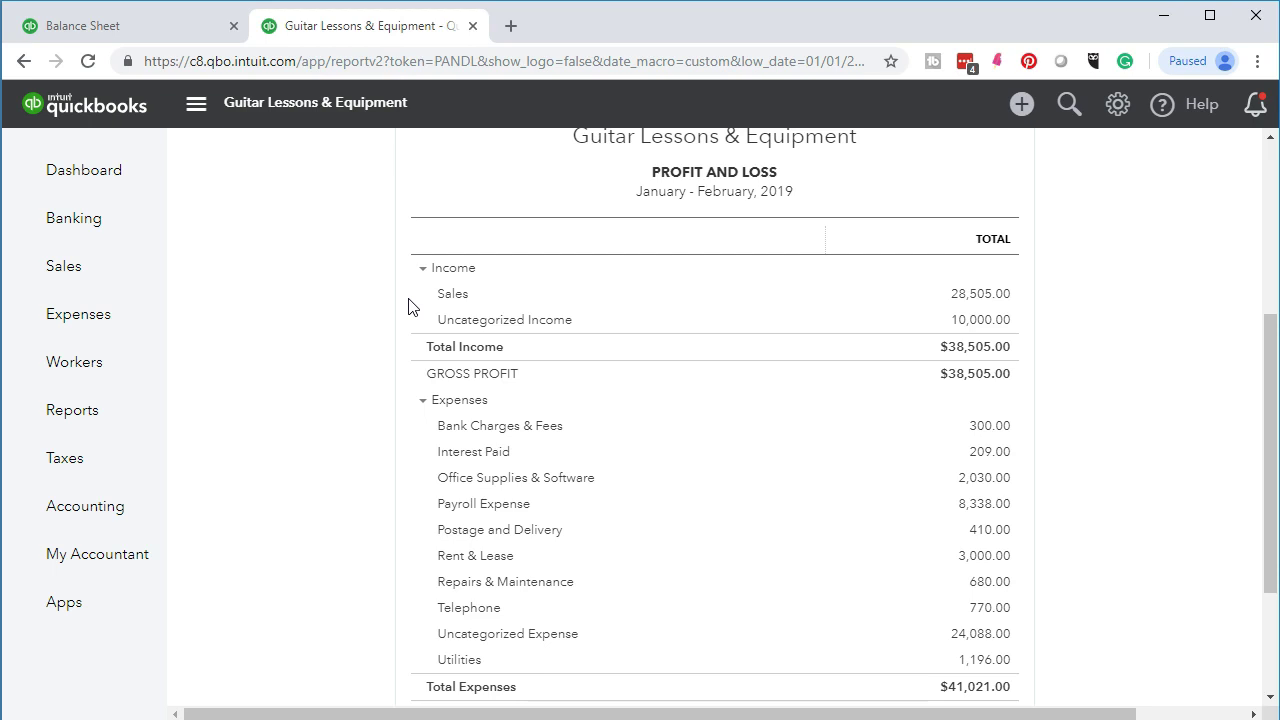
# Duplicate the Profit and Loss browser tab and move the original tab behind the duplicate
pyautogui.rightClick(373, 27)
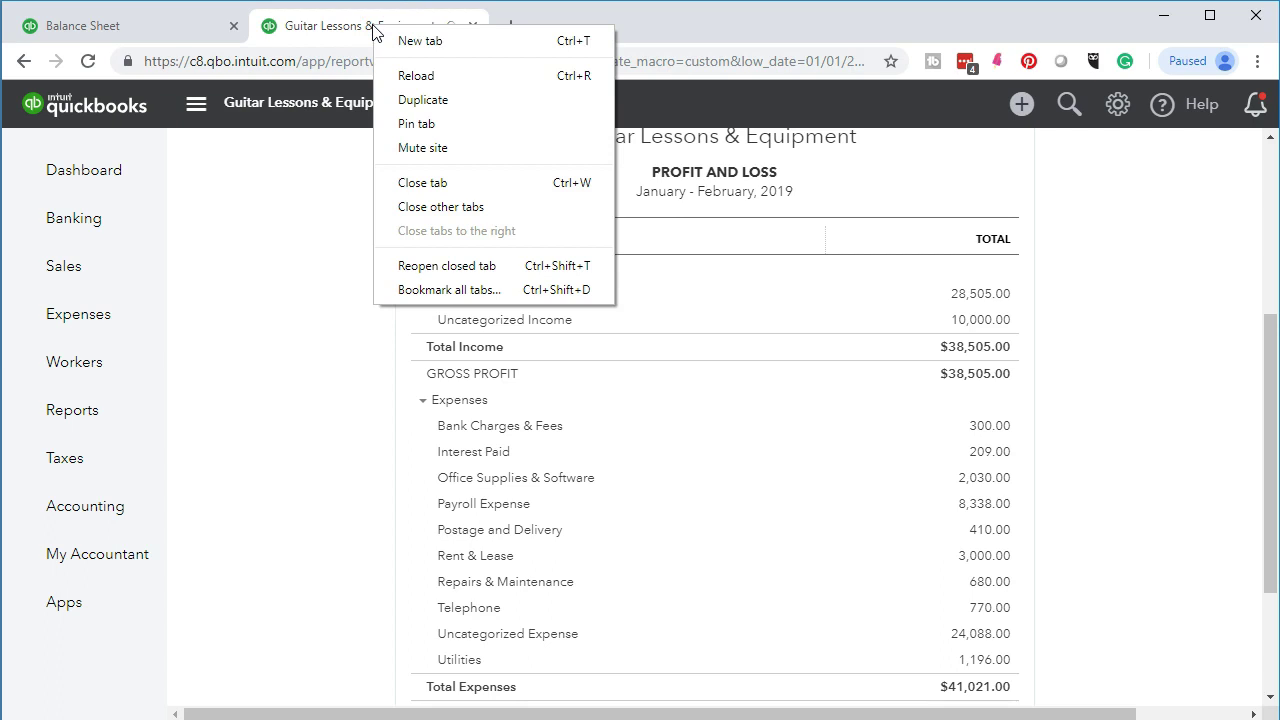
pyautogui.click(422, 99)
pyautogui.moveTo(372, 29); pyautogui.dragTo(563, 14)
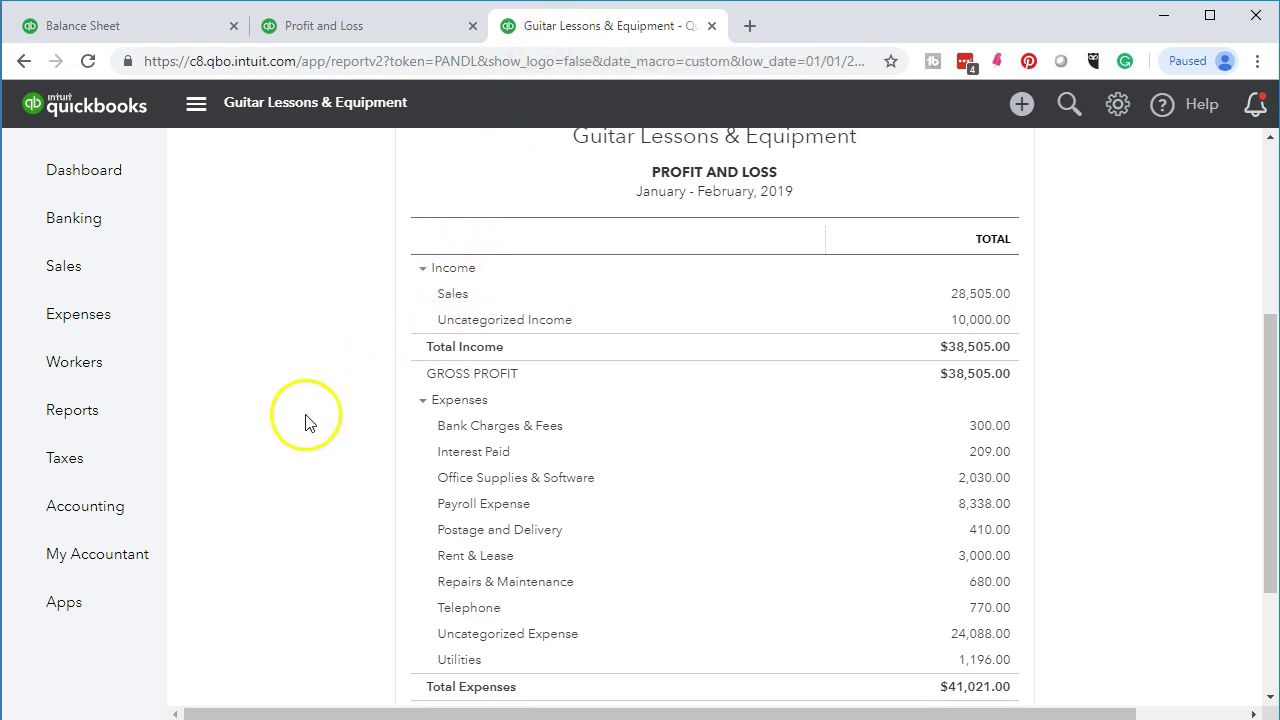
# Create a new customer invoice and dismiss the test invoice offer
pyautogui.moveTo(137, 508)
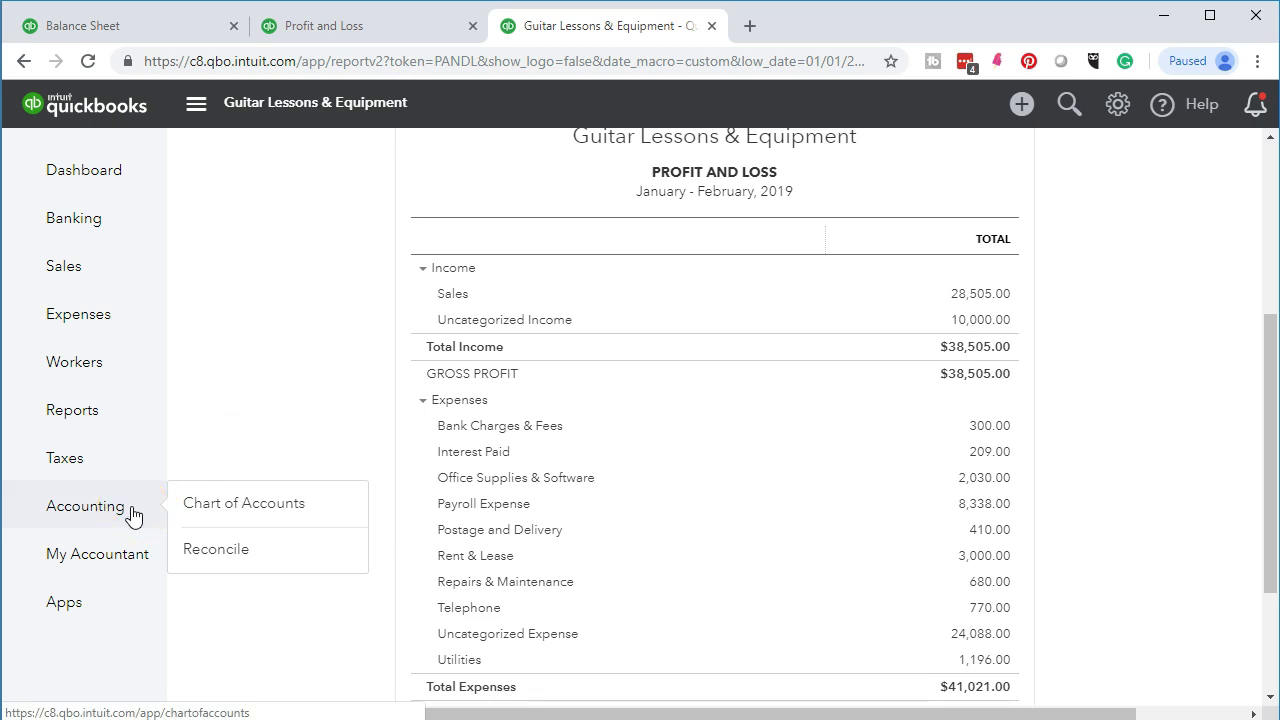
pyautogui.click(1010, 112)
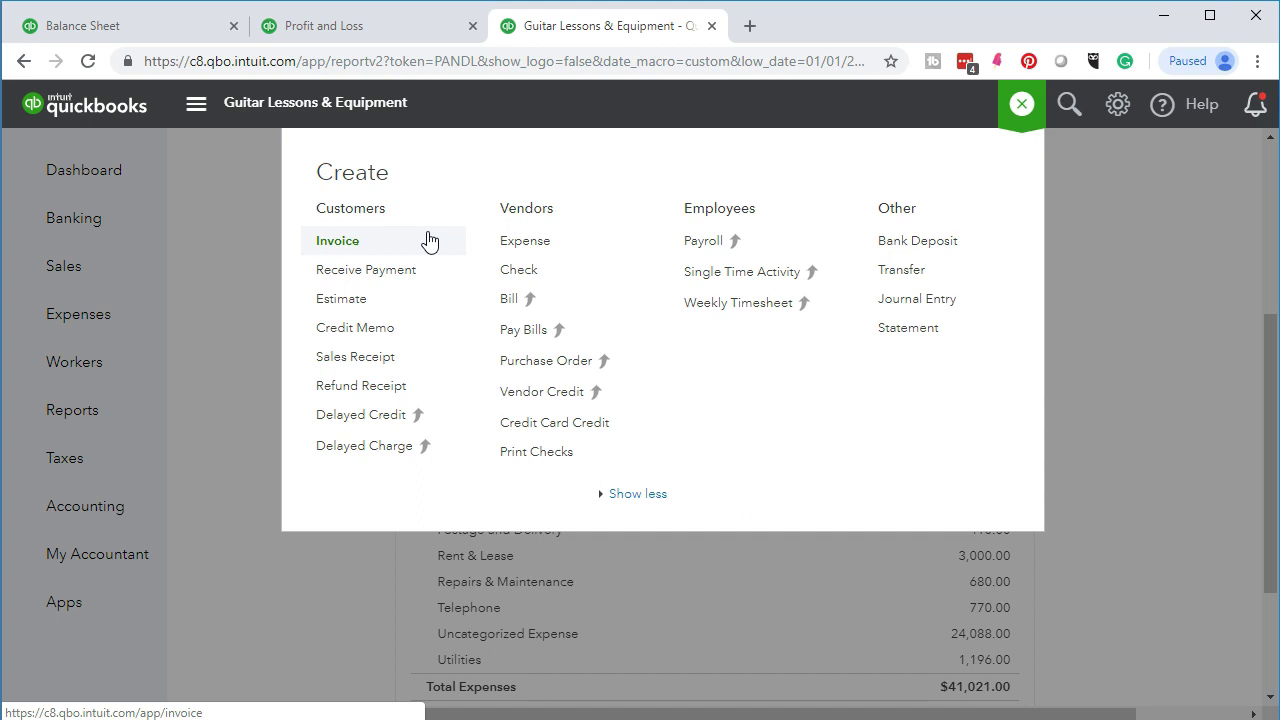
pyautogui.click(338, 242)
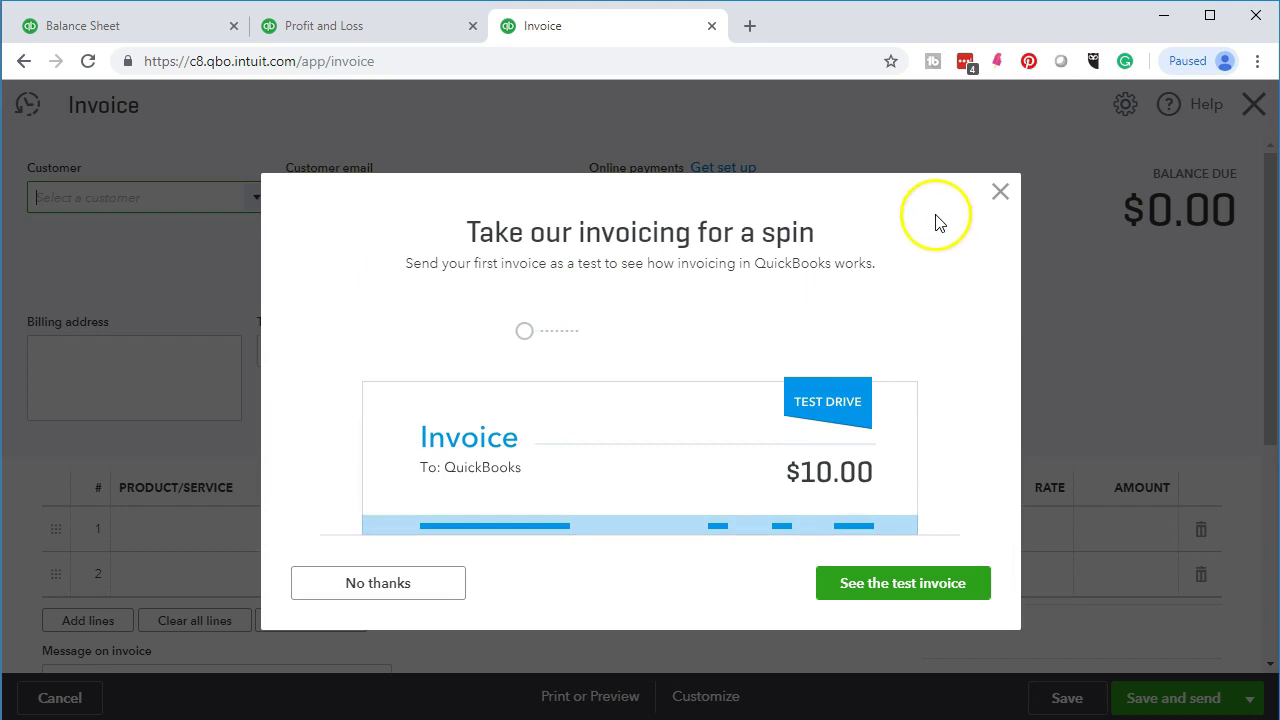
pyautogui.click(1001, 191)
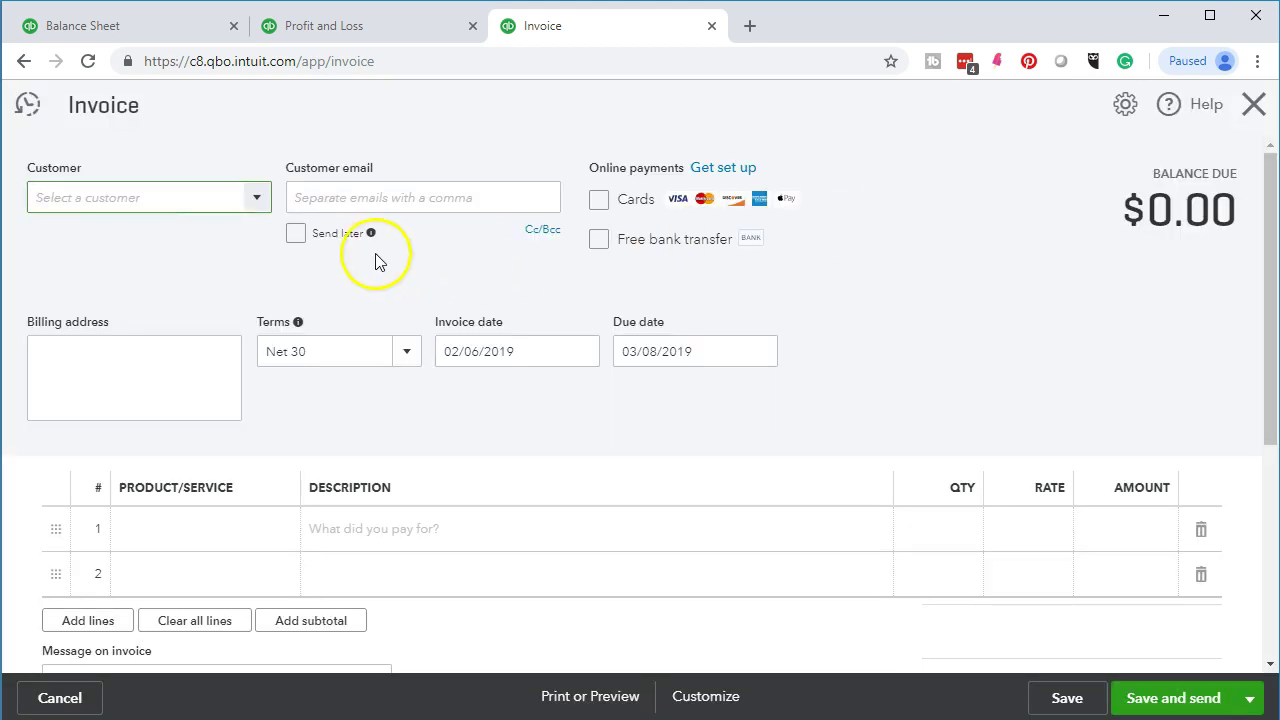
# Enter the customer's last name on the invoice and add it as a new customer
pyautogui.click(166, 200)
pyautogui.write('S')
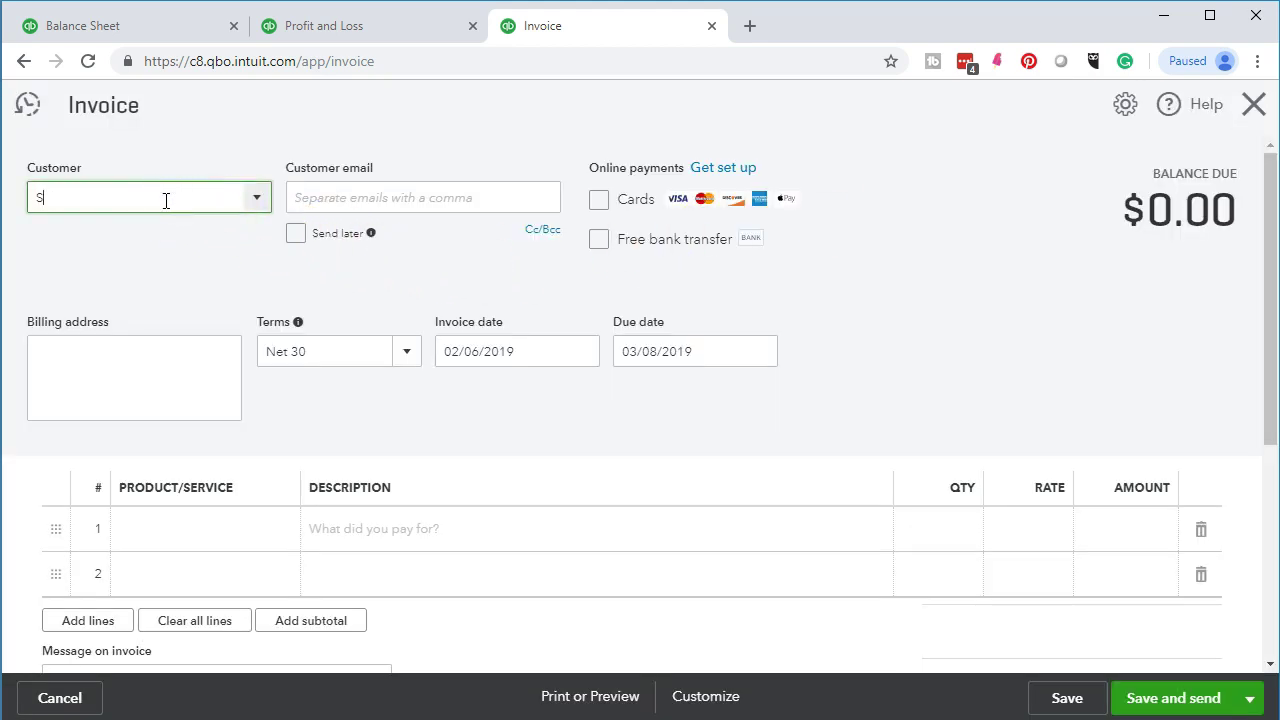
pyautogui.write('mith')
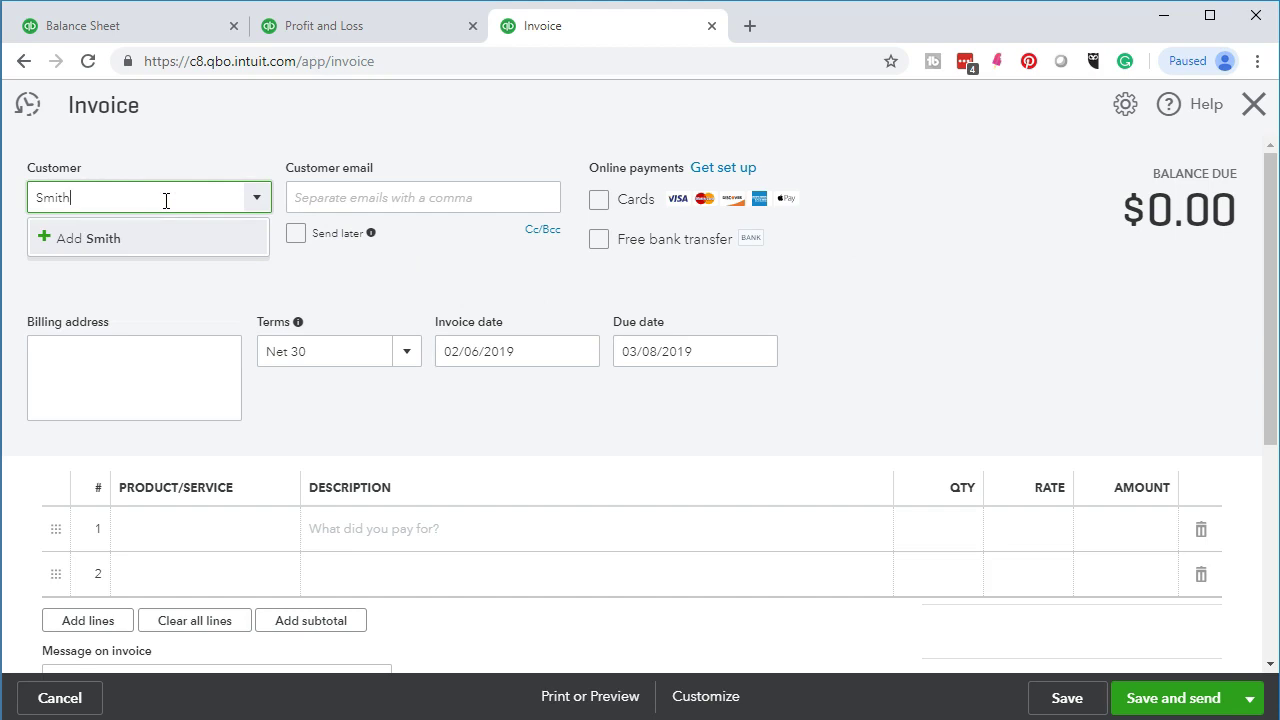
pyautogui.press('Tab')
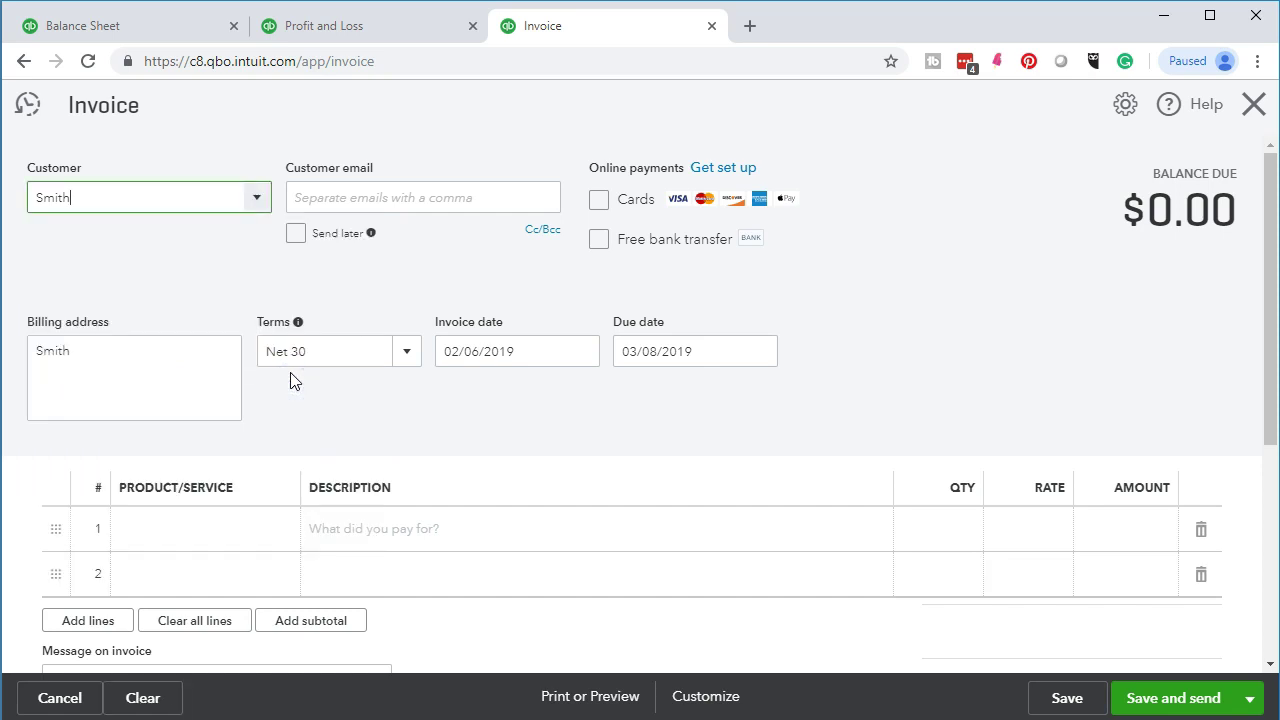
pyautogui.click(368, 318)
pyautogui.click(380, 198)
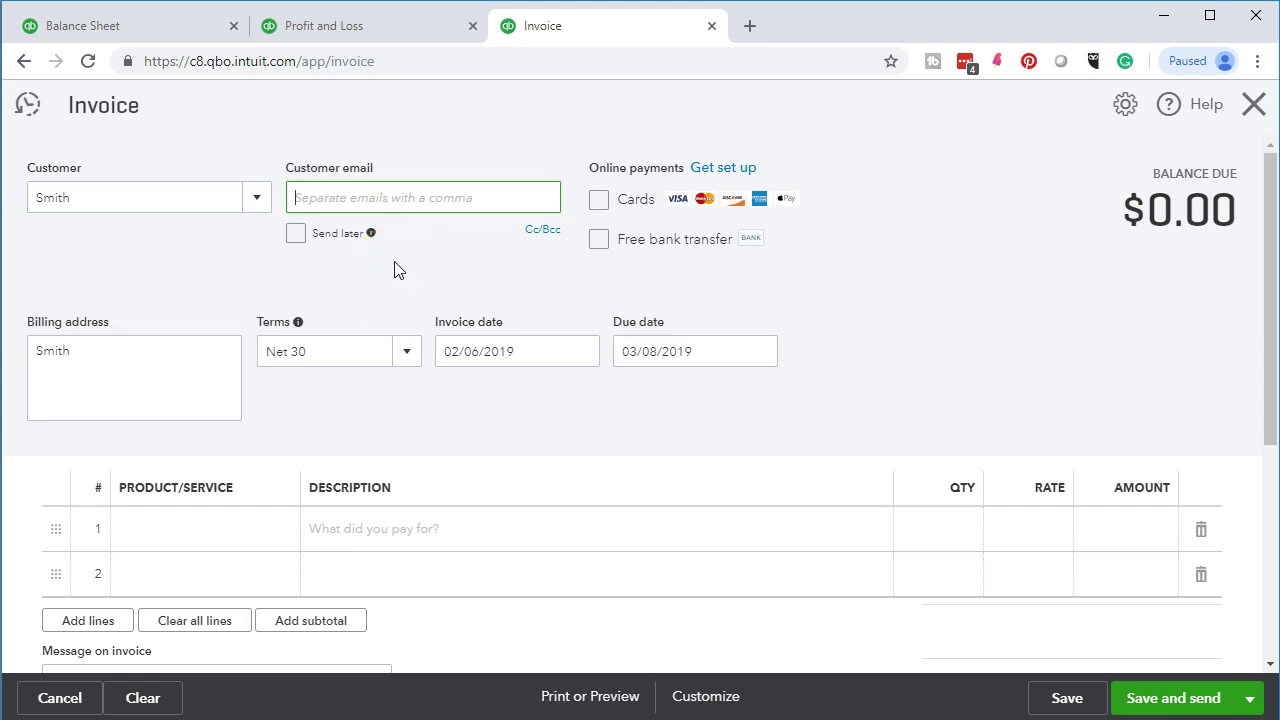
pyautogui.click(148, 372)
pyautogui.click(91, 390)
pyautogui.click(91, 390)
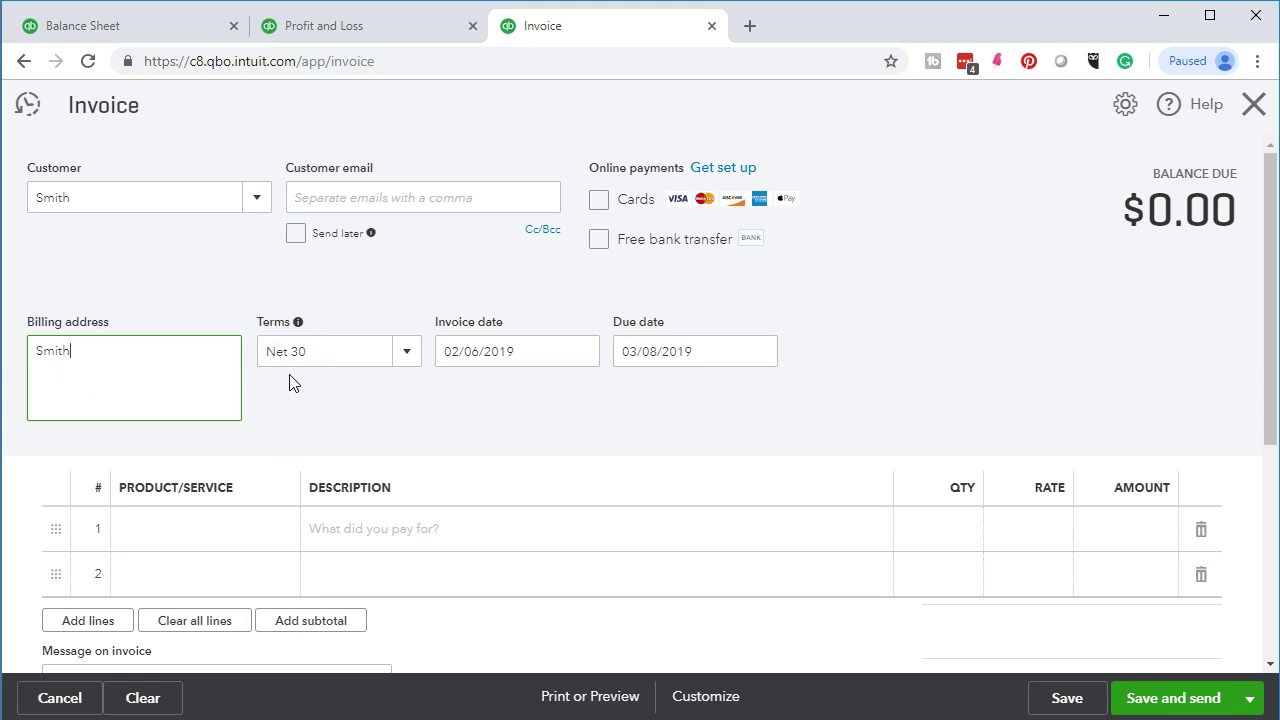
# Set the invoice date to 03/05/2019 and the due date to 04/04/2019
pyautogui.moveTo(520, 352); pyautogui.dragTo(334, 357)
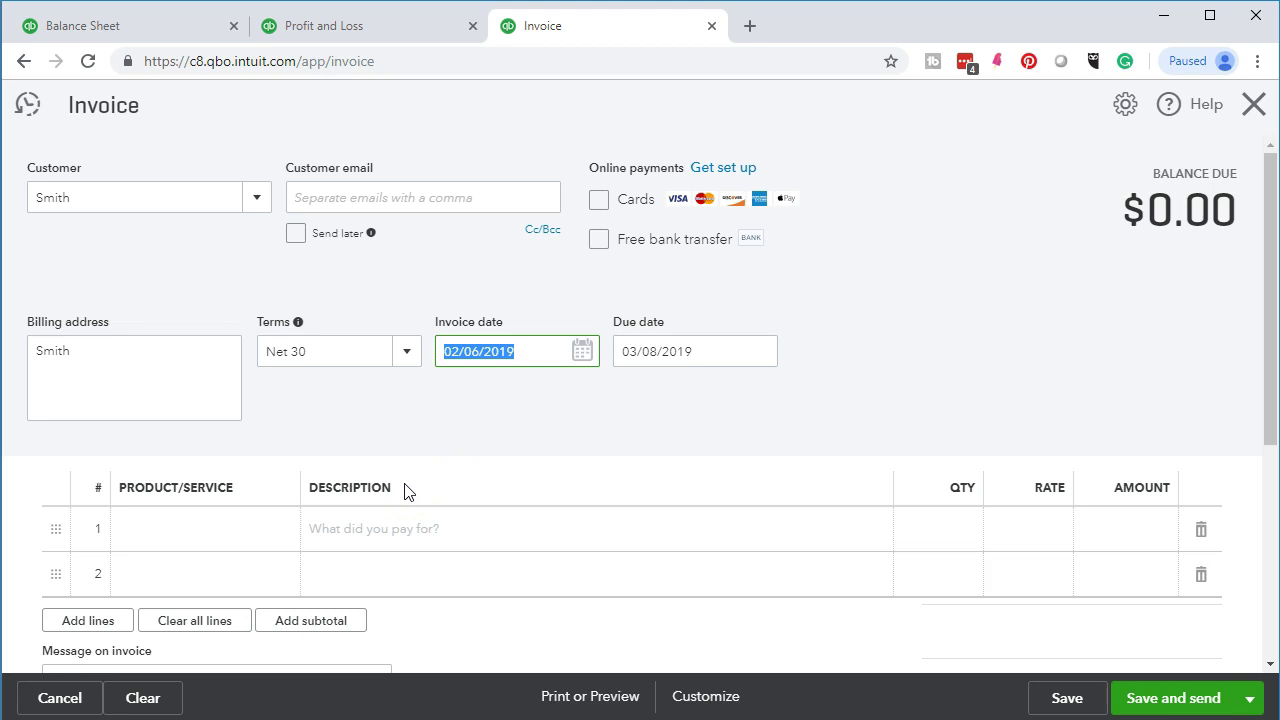
pyautogui.write('0305')
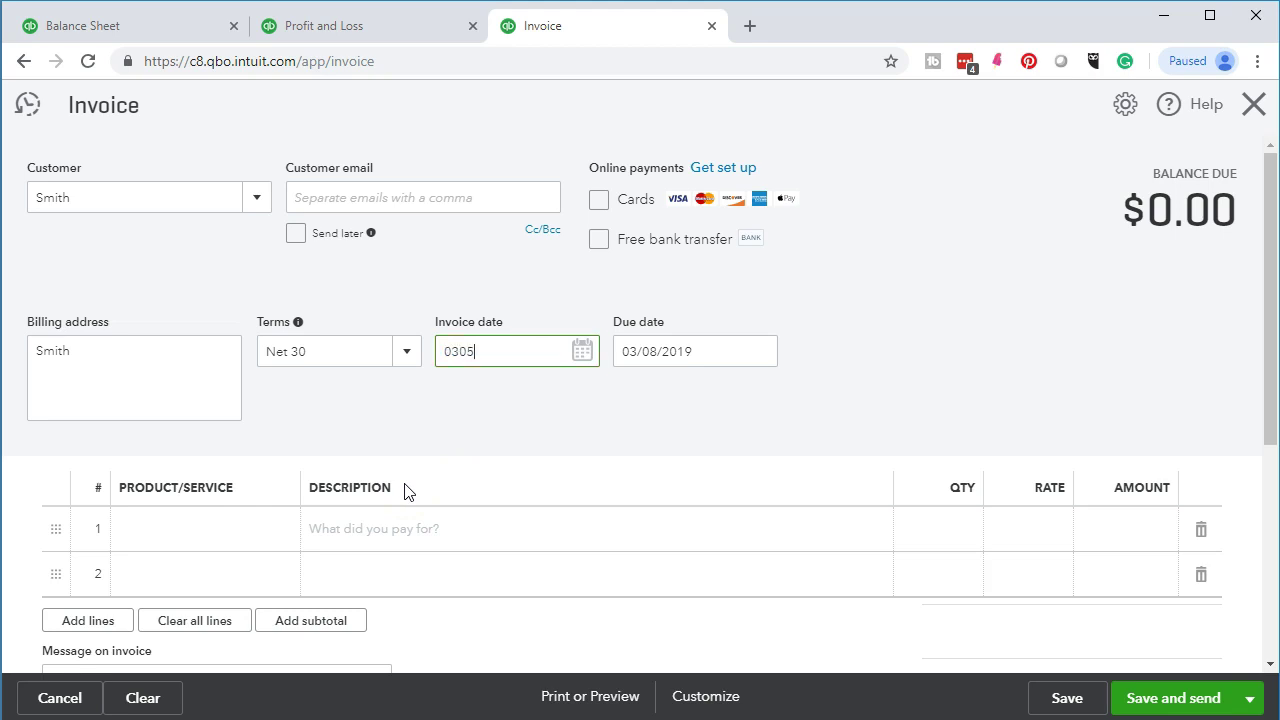
pyautogui.write('19')
pyautogui.press('Tab')
pyautogui.write('0305')
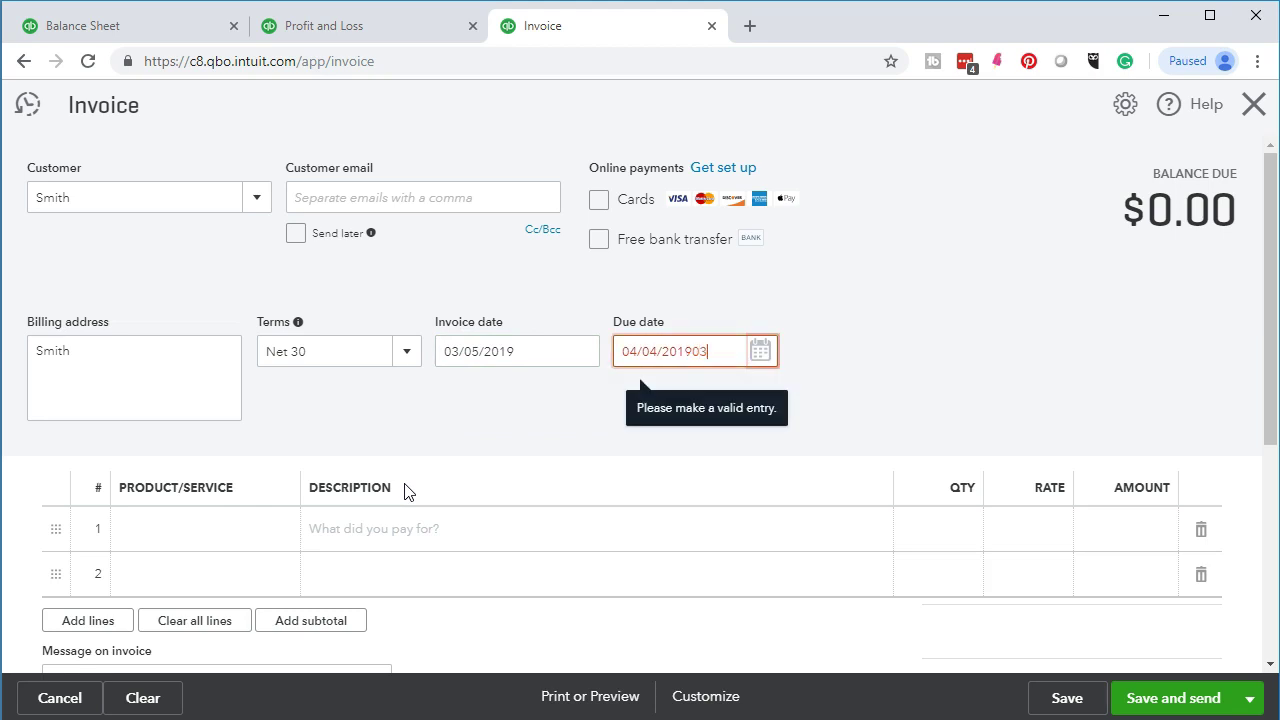
pyautogui.press('BackSpace')
pyautogui.press('BackSpace')
pyautogui.press('BackSpace')
pyautogui.press('BackSpace')
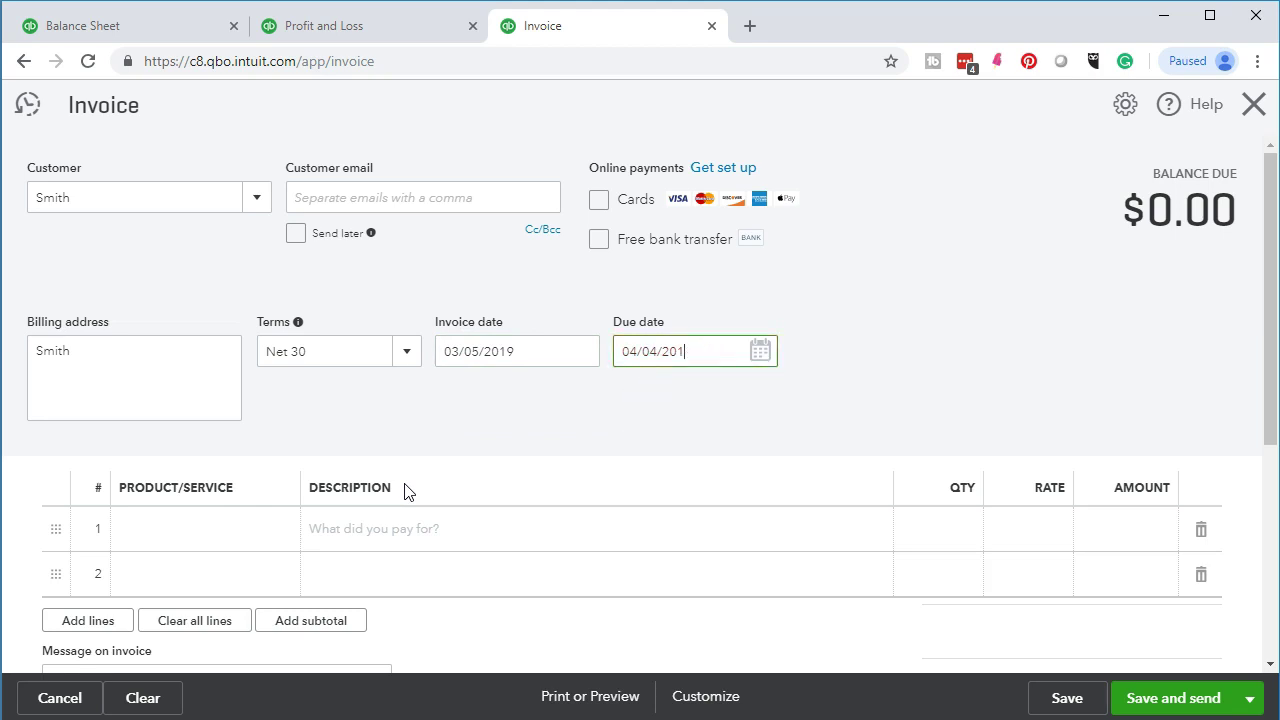
pyautogui.write('9')
pyautogui.press('Tab')
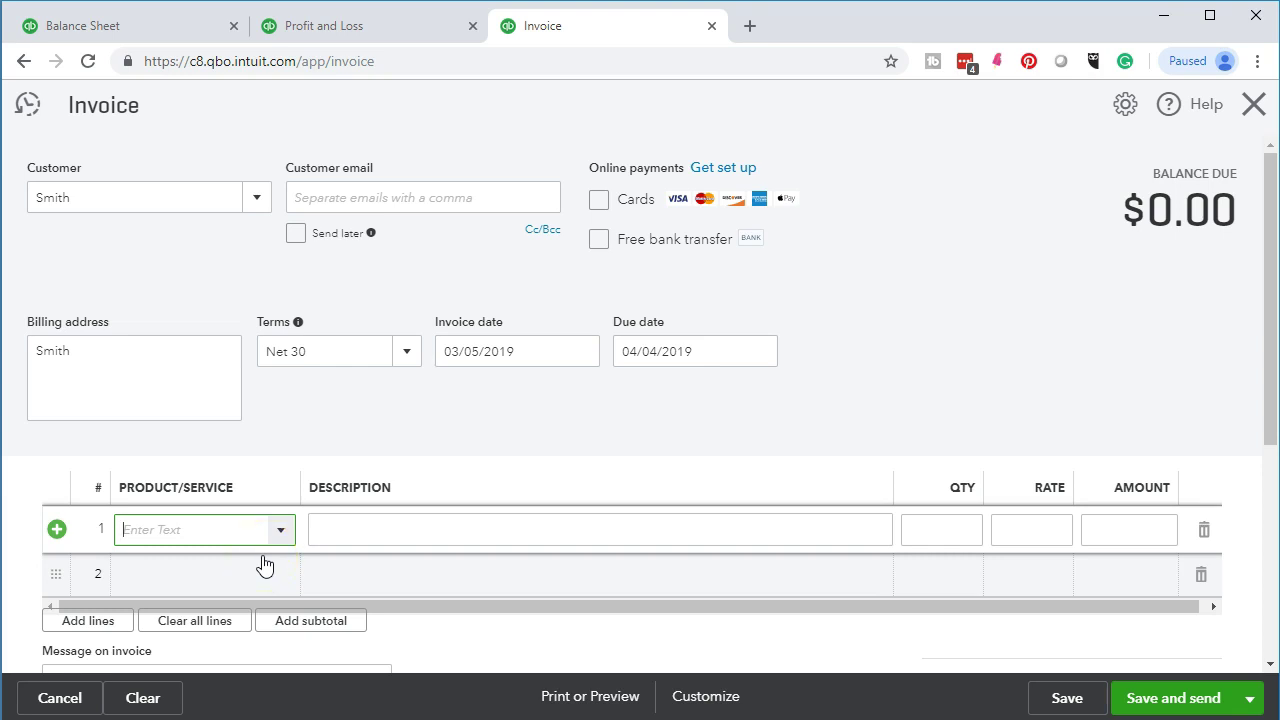
# Add Guitar Lessons as a new product/service on the first invoice line, using the Service type
pyautogui.scroll(-1, 377, 451)
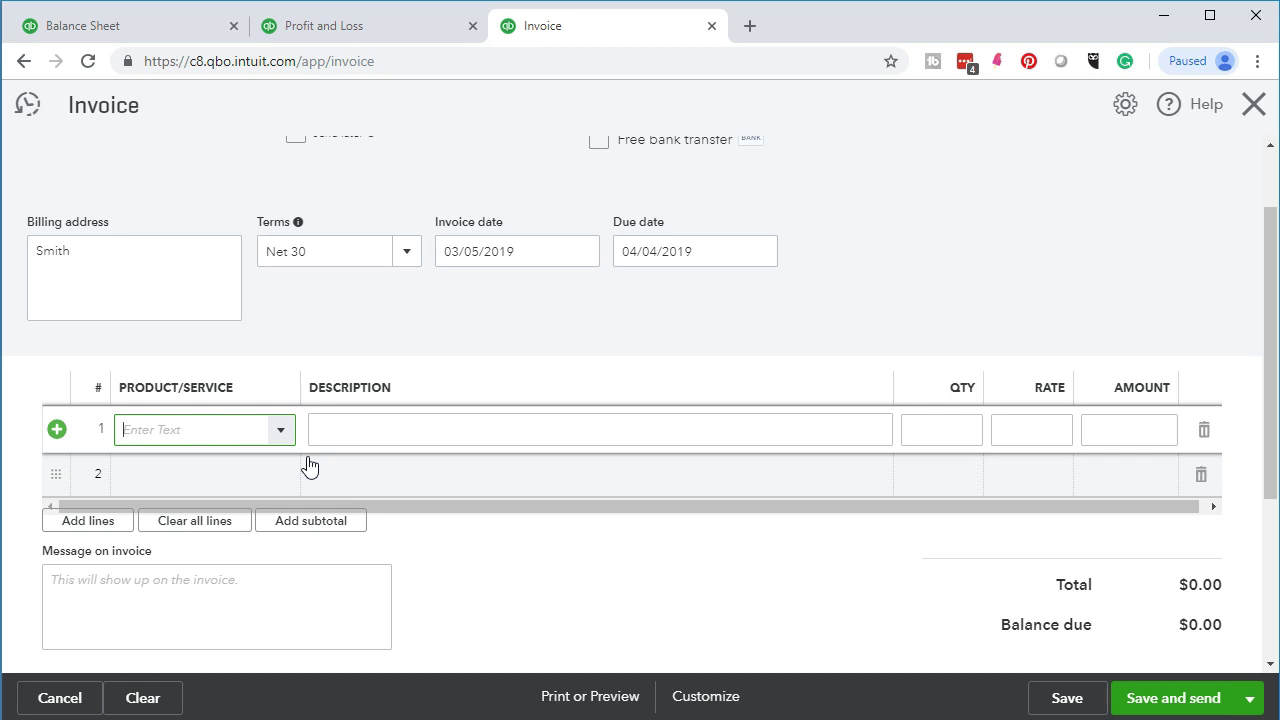
pyautogui.write('Guitar Lessons')
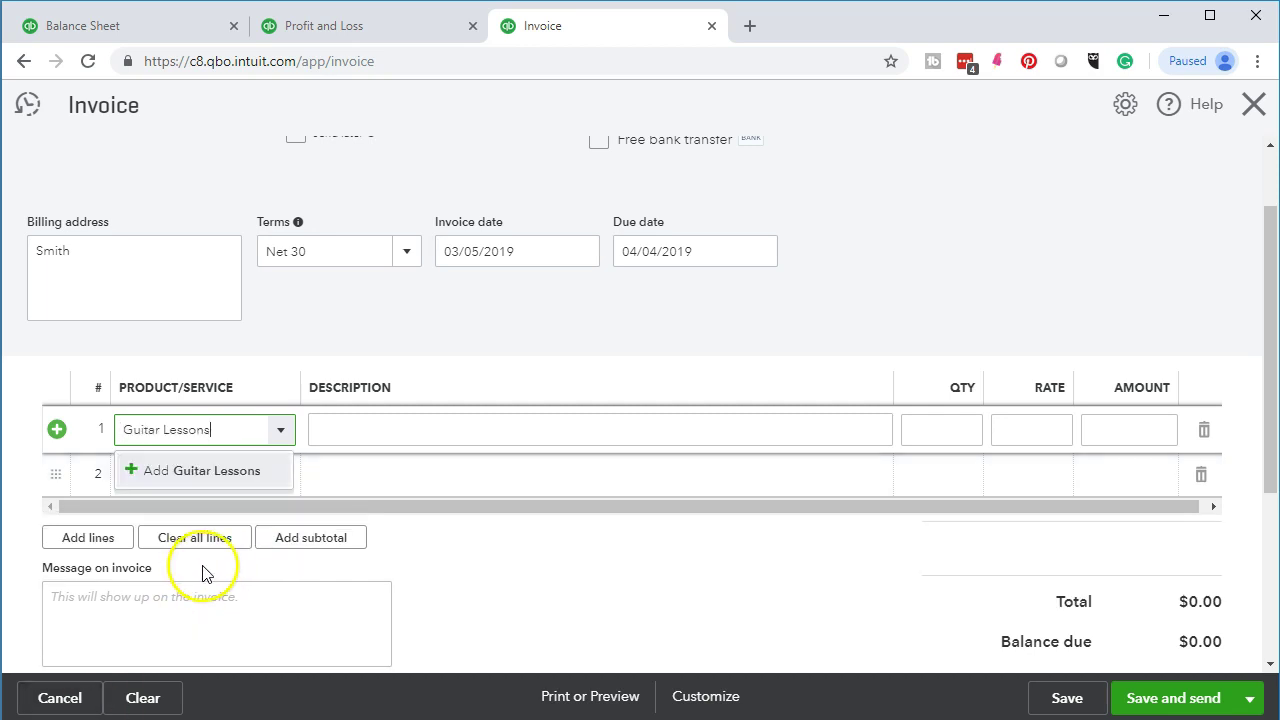
pyautogui.press('Return')
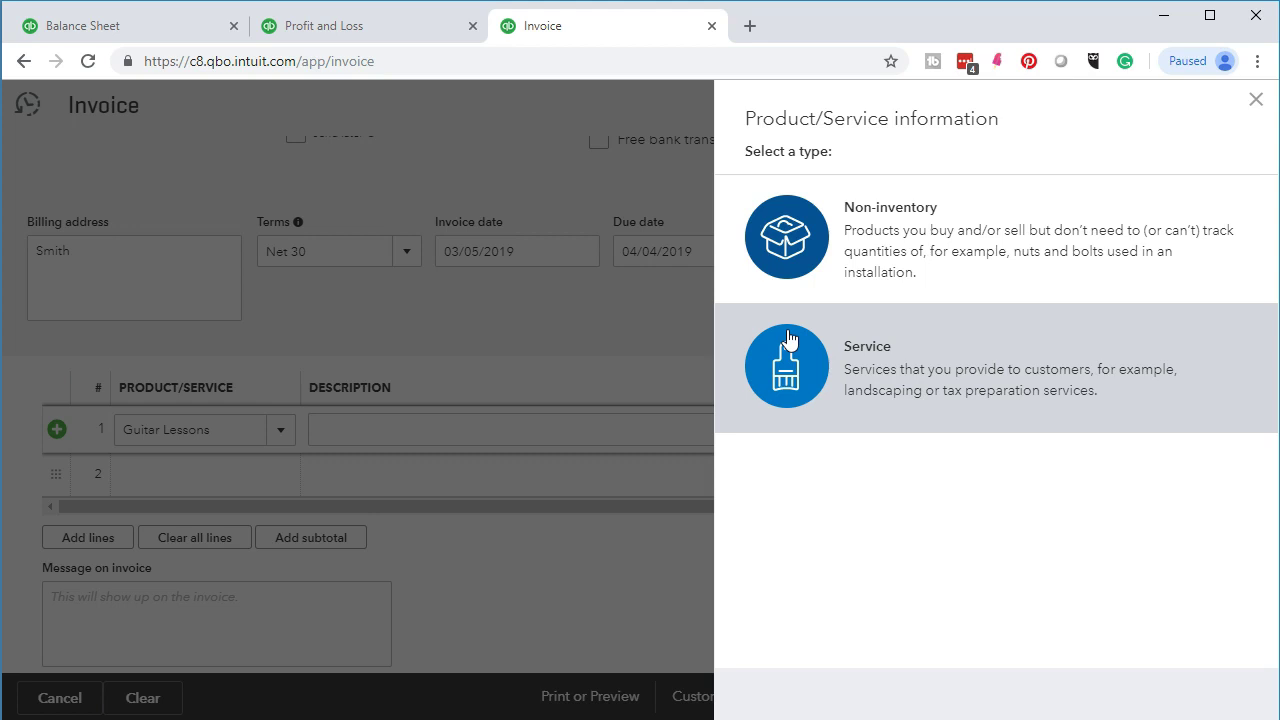
pyautogui.click(787, 338)
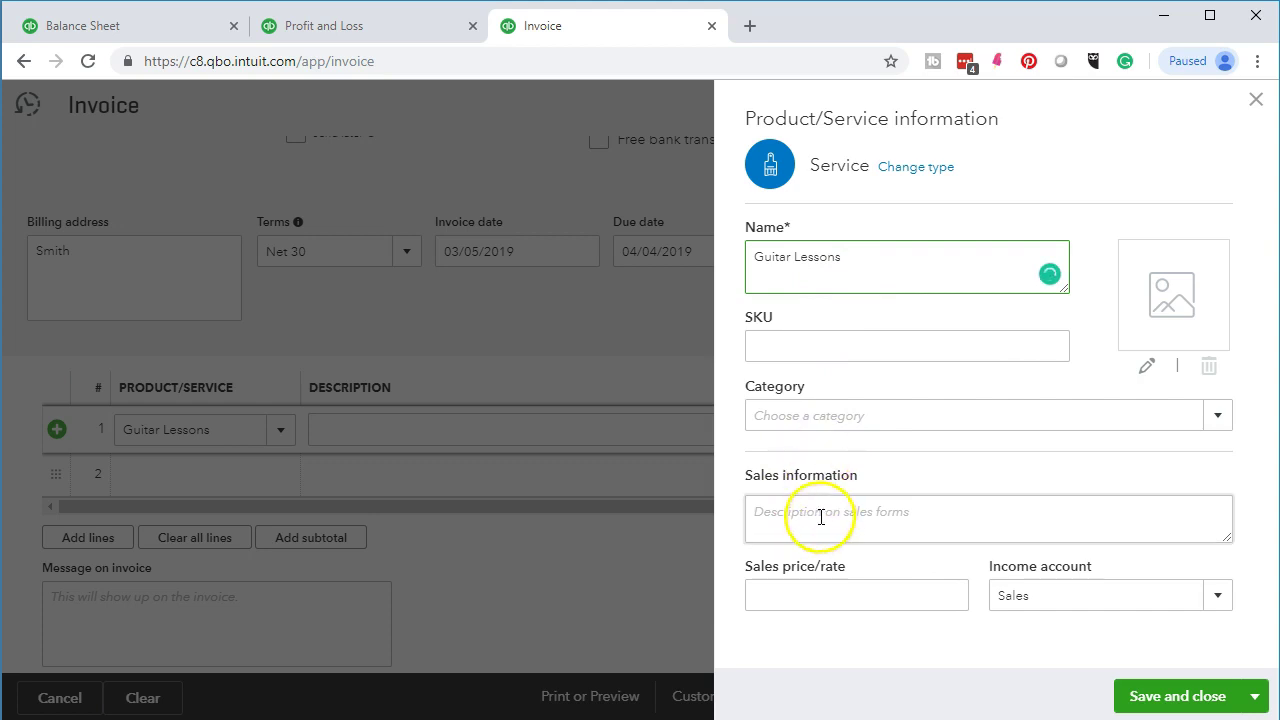
# Copy the service name Guitar Lessons into the sales description and set the sales price/rate to 100
pyautogui.moveTo(852, 259); pyautogui.dragTo(747, 250)
pyautogui.hotkey('ctrl', 'c')
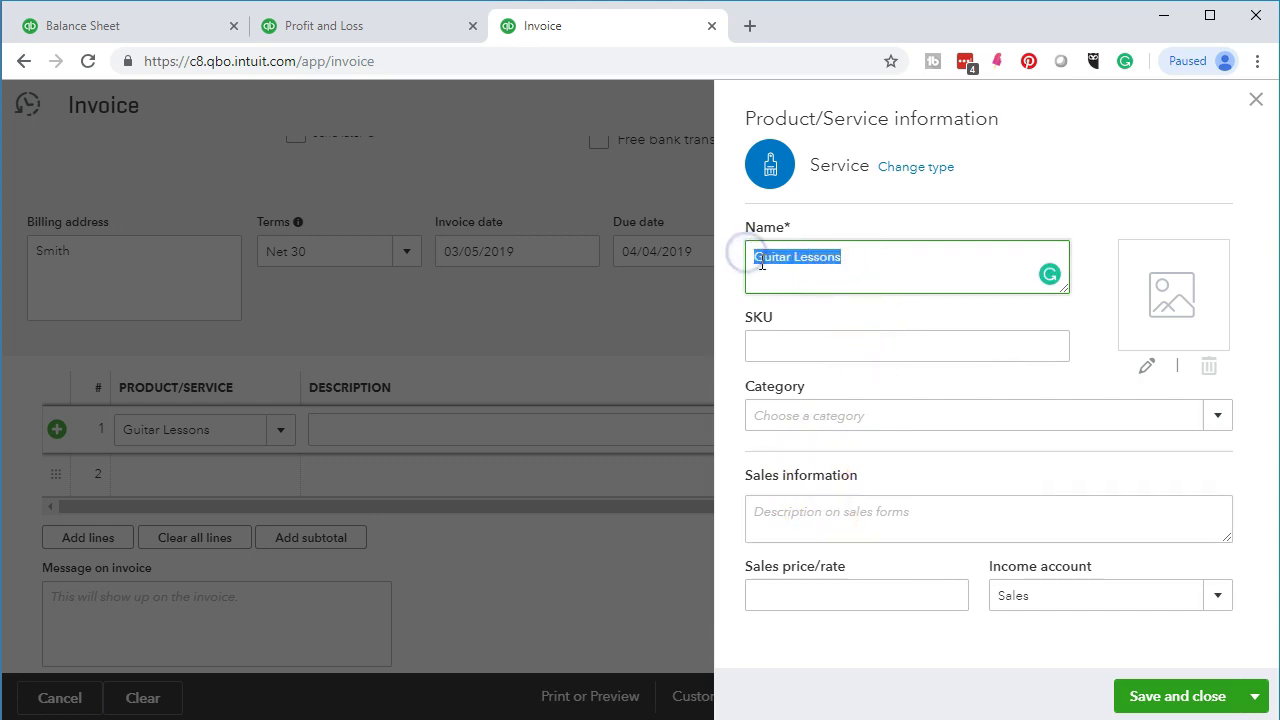
pyautogui.click(855, 522)
pyautogui.hotkey('ctrl', 'v')
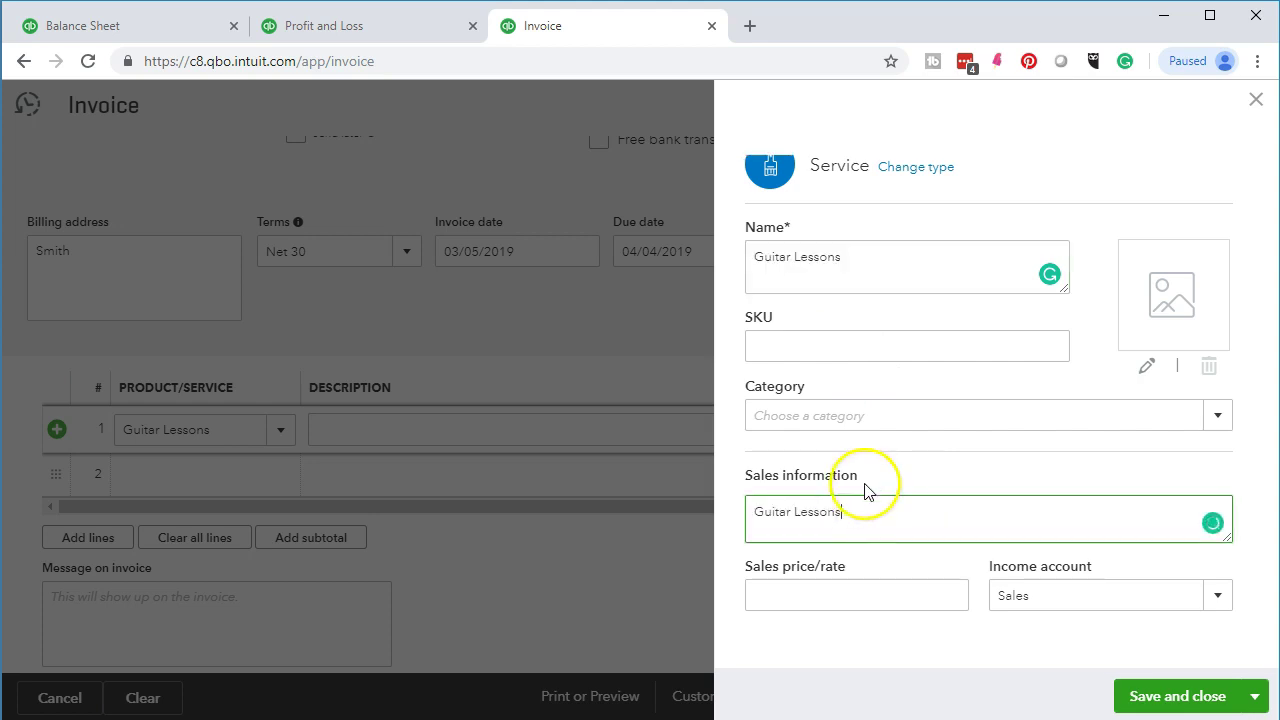
pyautogui.click(822, 594)
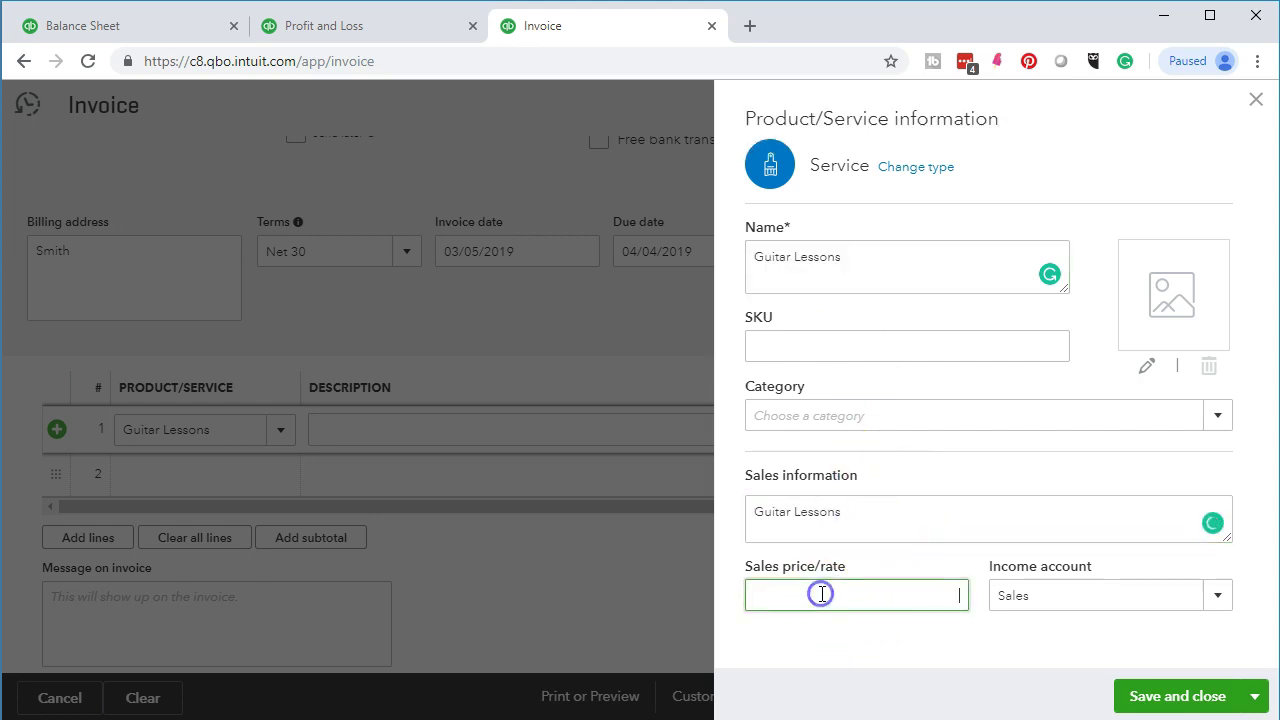
pyautogui.write('100')
pyautogui.press('Tab')
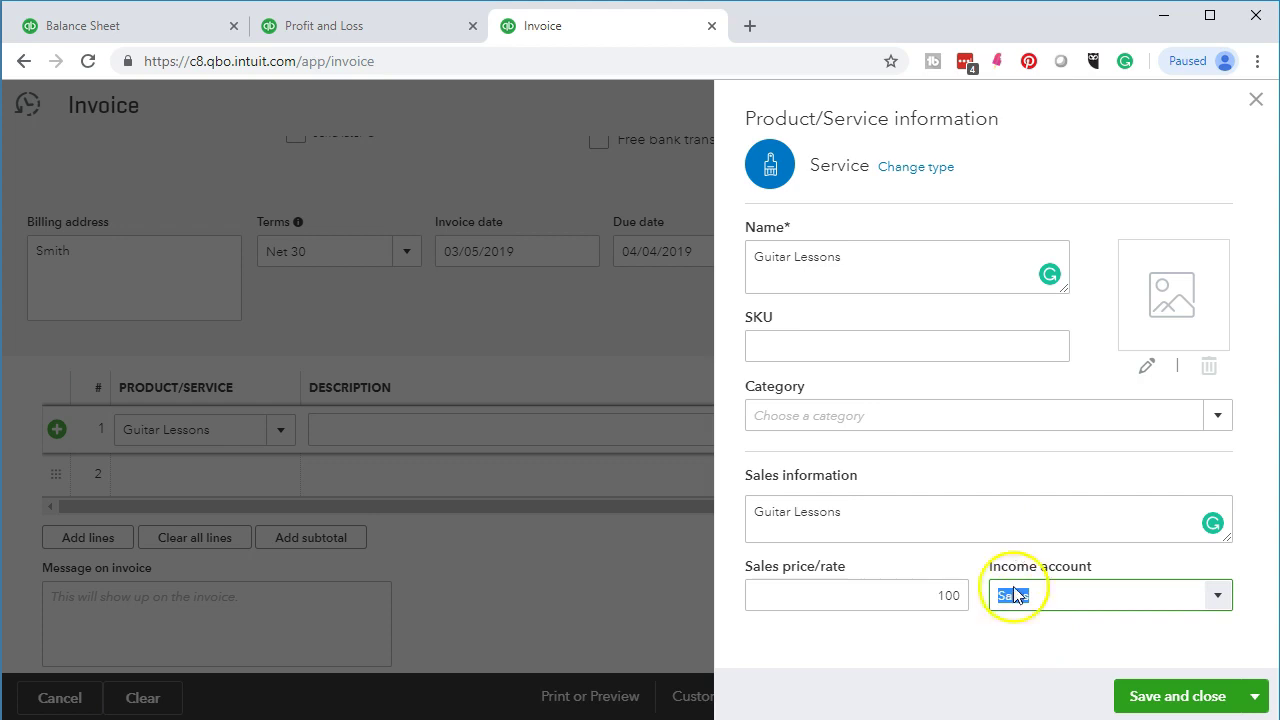
# Check the available income accounts, keep Sales as the income account, and save the Guitar Lessons service
pyautogui.click(1217, 598)
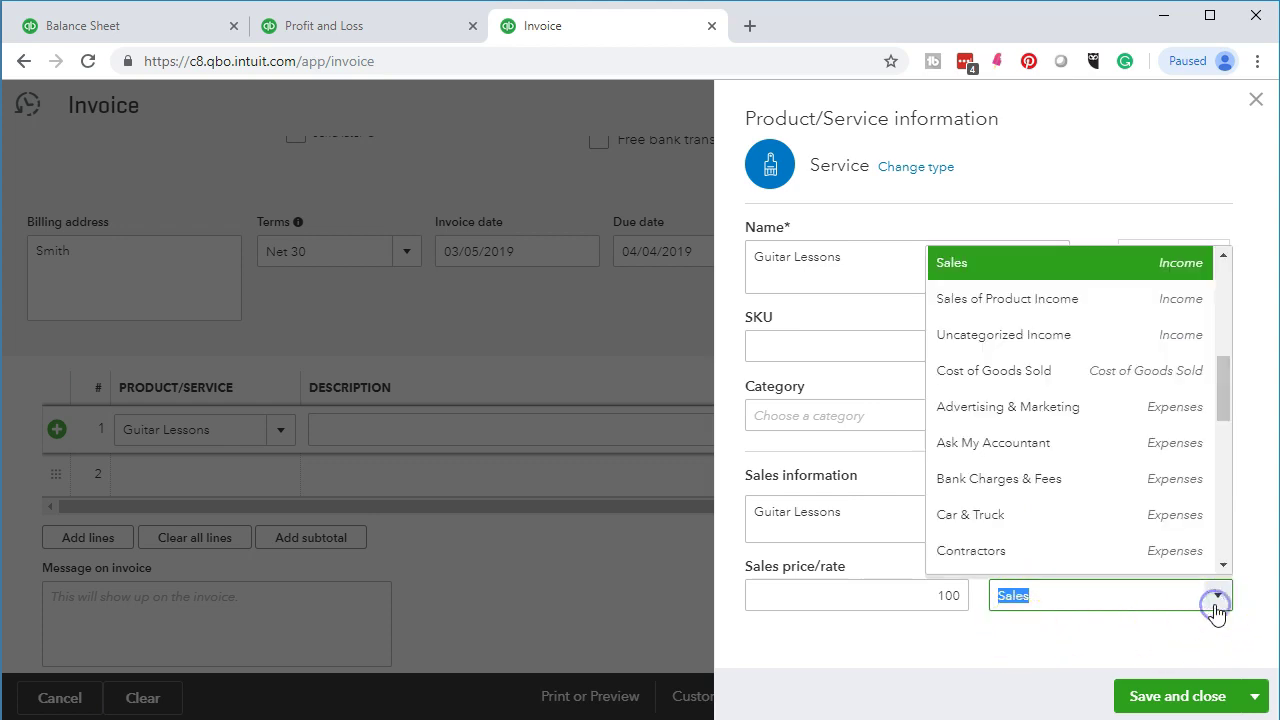
pyautogui.scroll(1, 1150, 541)
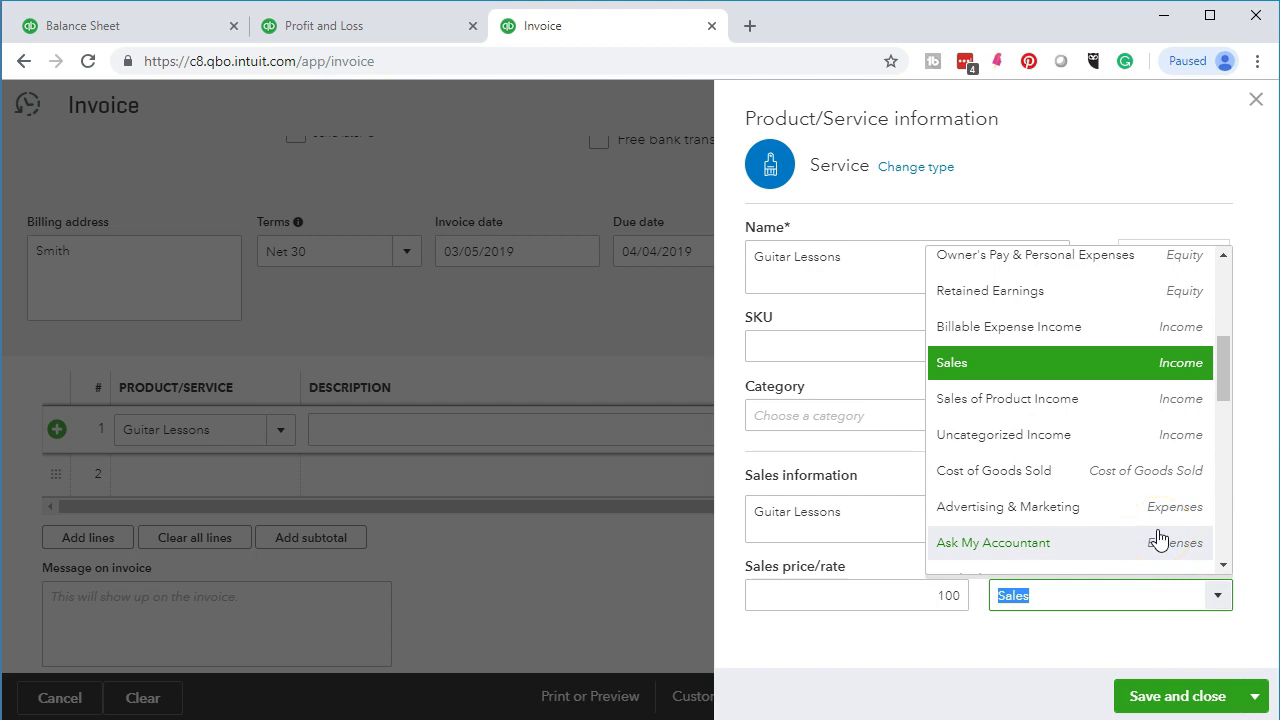
pyautogui.click(971, 677)
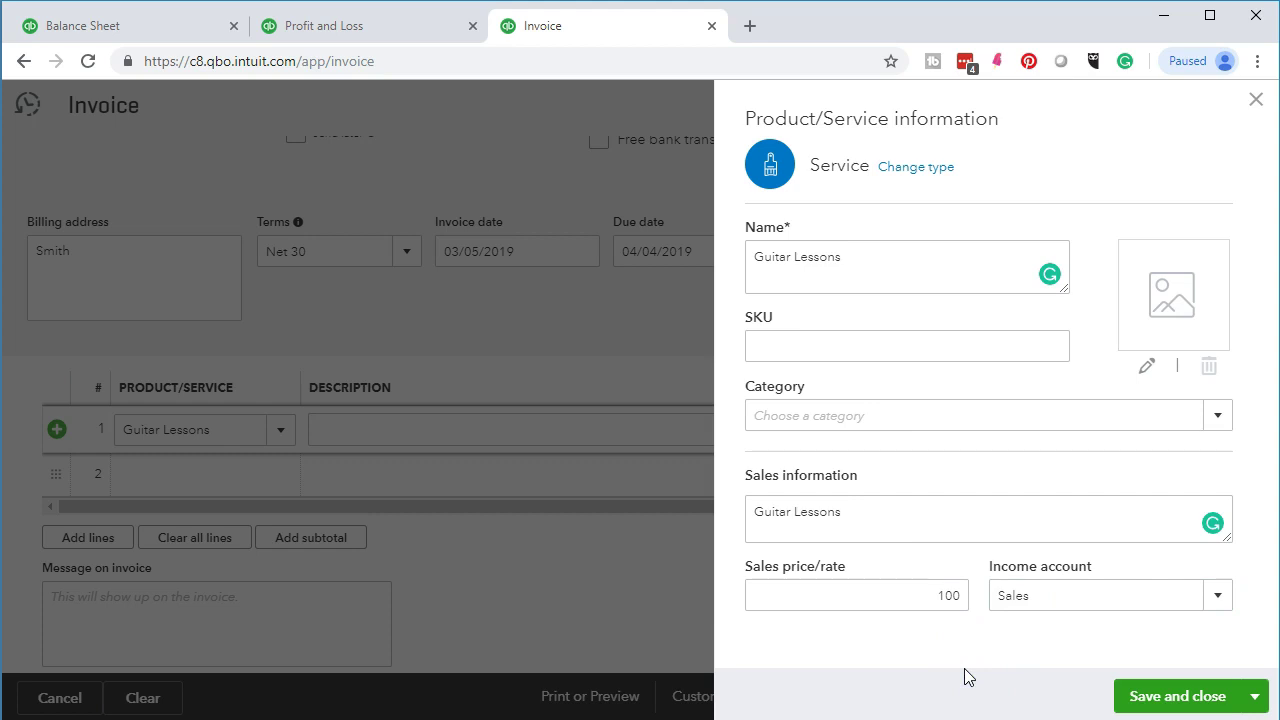
pyautogui.click(968, 678)
pyautogui.click(1137, 697)
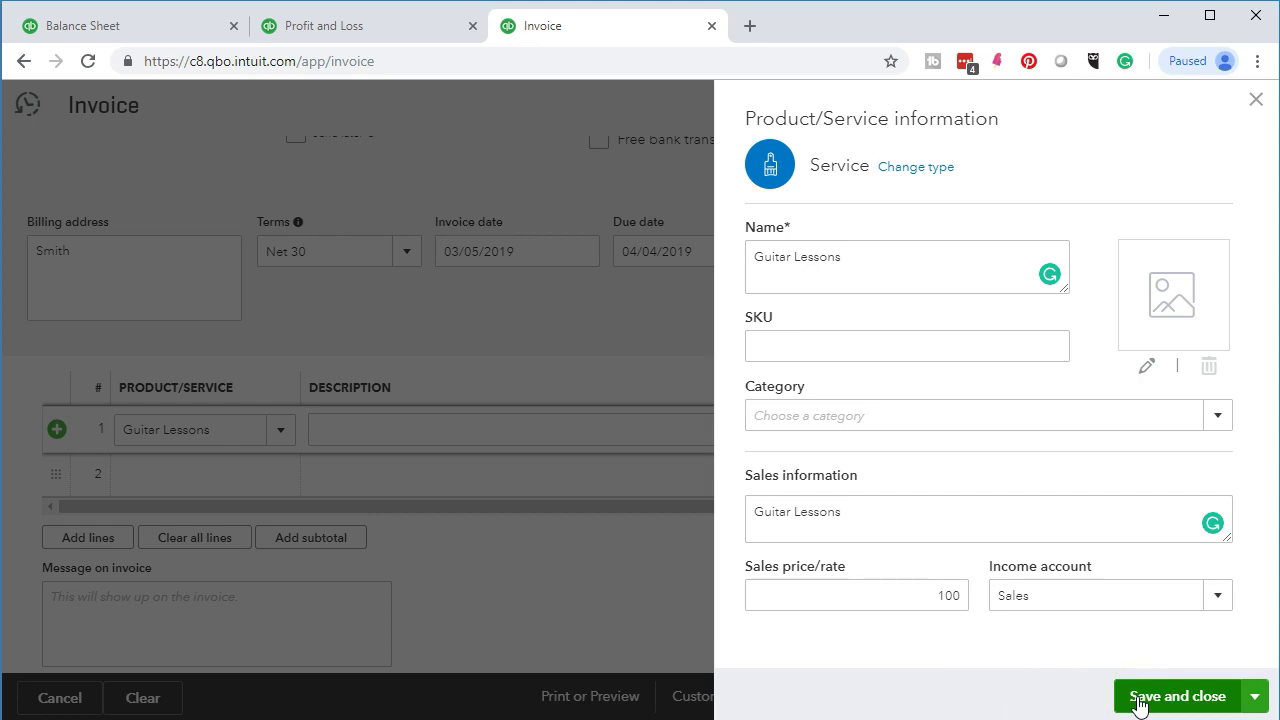
pyautogui.click(1137, 697)
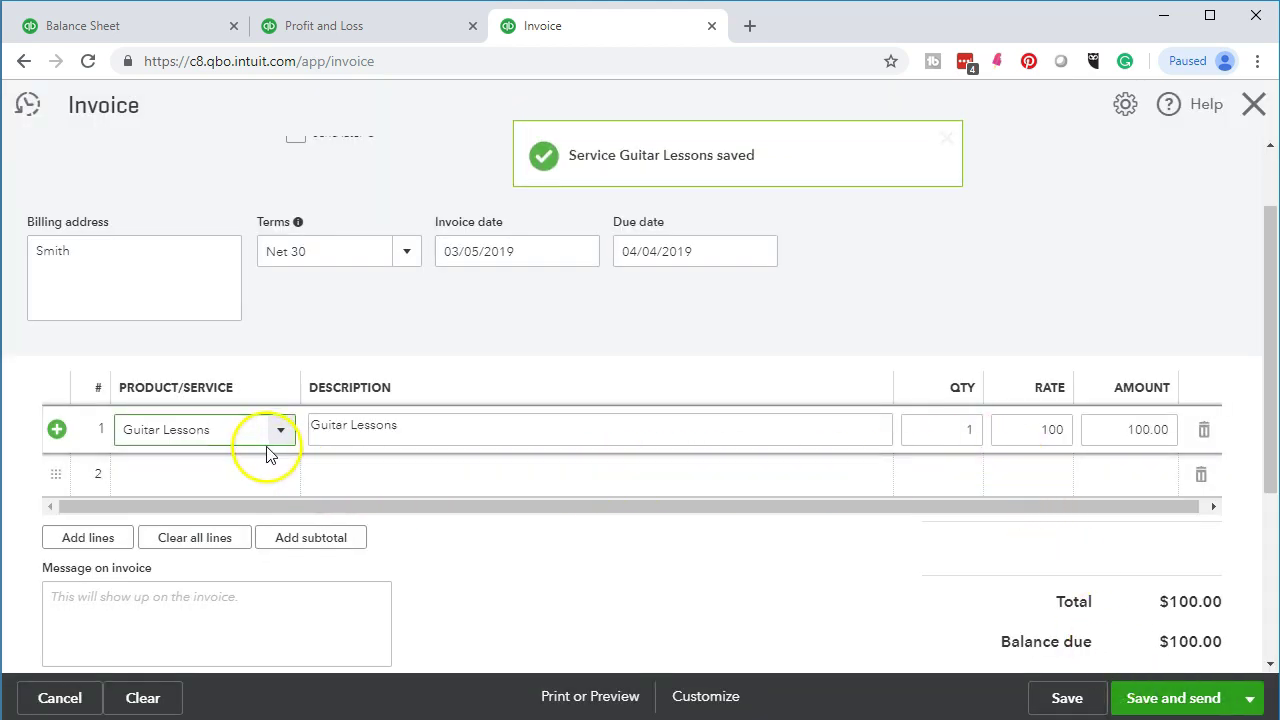
# Set the quantity on the Guitar Lessons line to 2
pyautogui.press('Tab')
pyautogui.press('Tab')
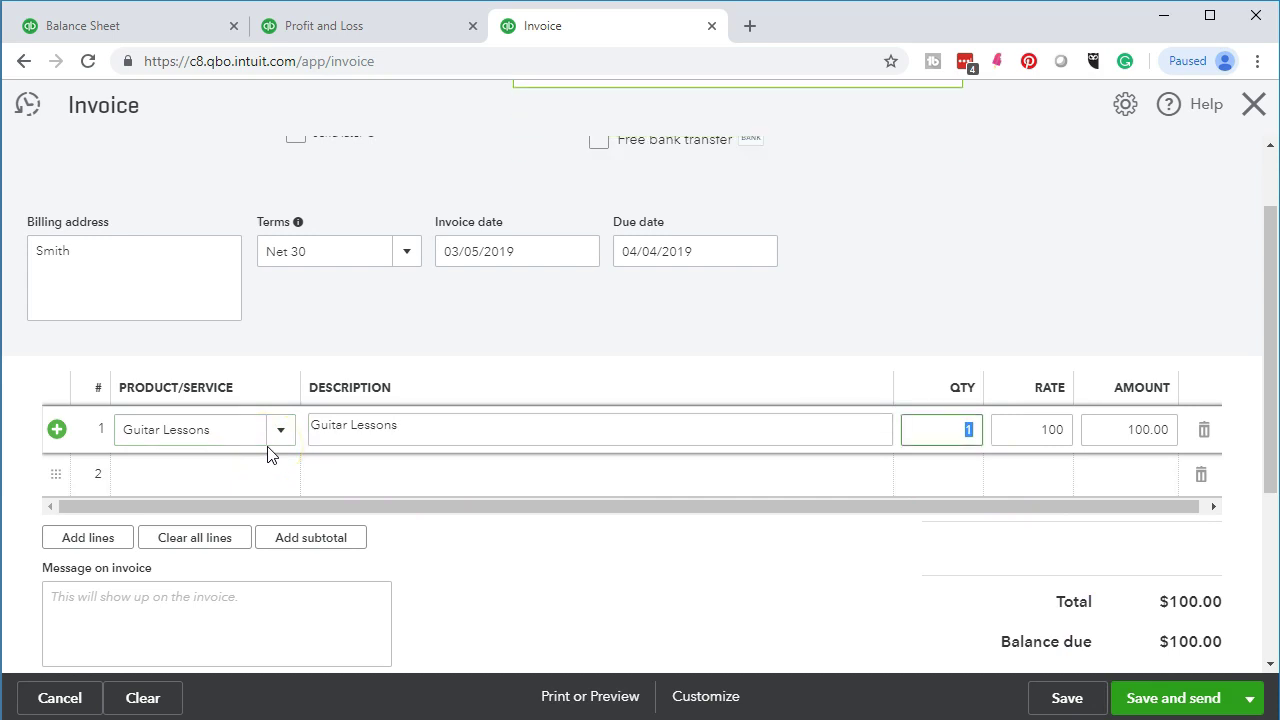
pyautogui.write('2')
pyautogui.press('Tab')
pyautogui.click(1053, 445)
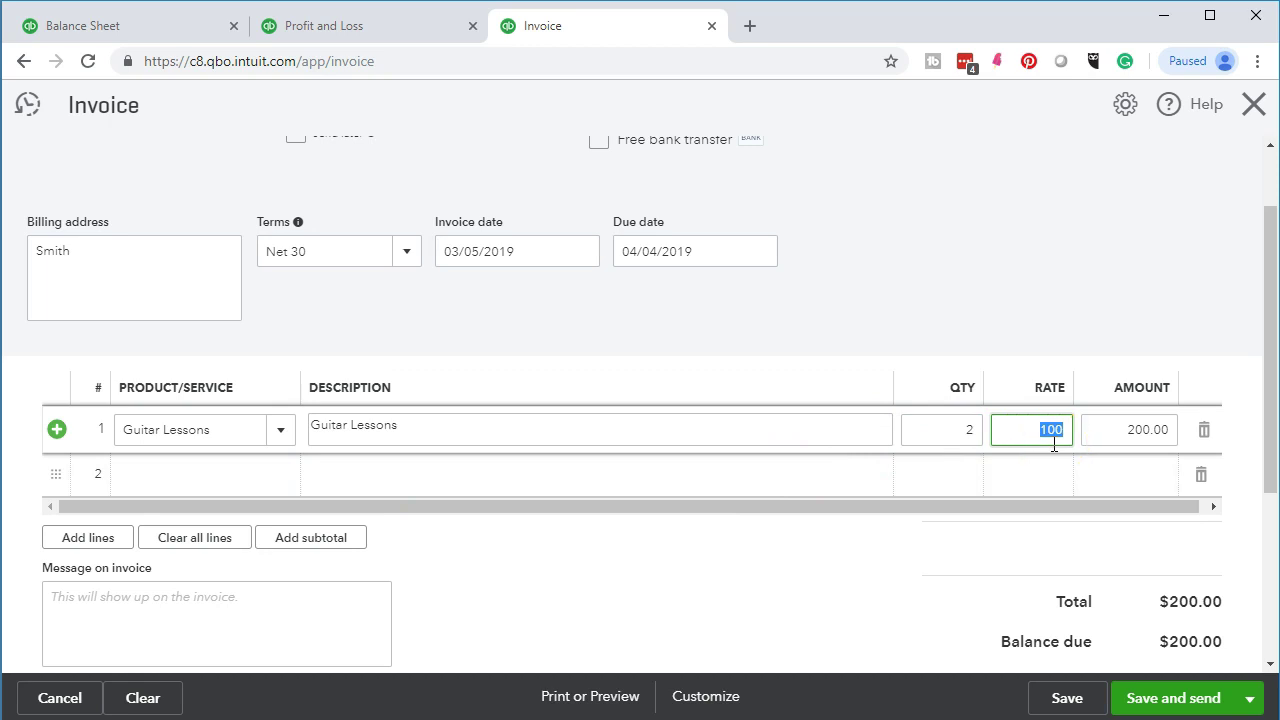
# Check the completed customer invoice, then save and close it
pyautogui.scroll(1, 753, 615)
pyautogui.click(753, 617)
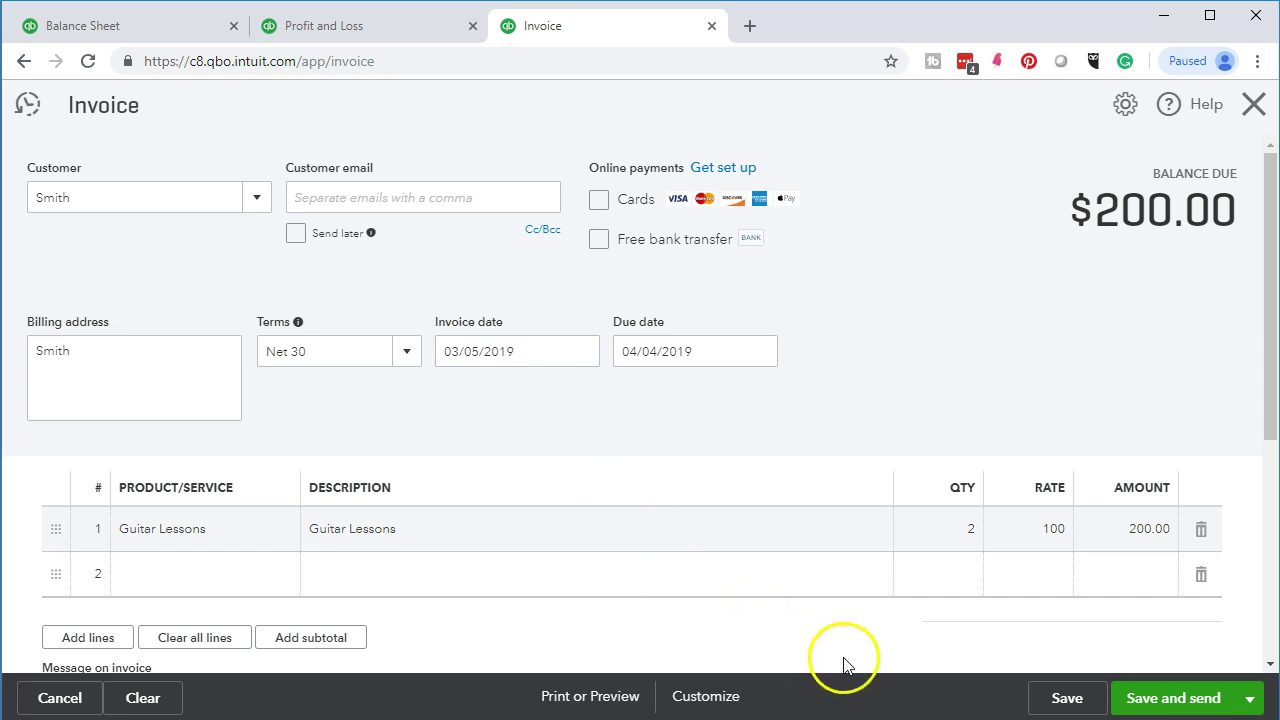
pyautogui.click(1249, 698)
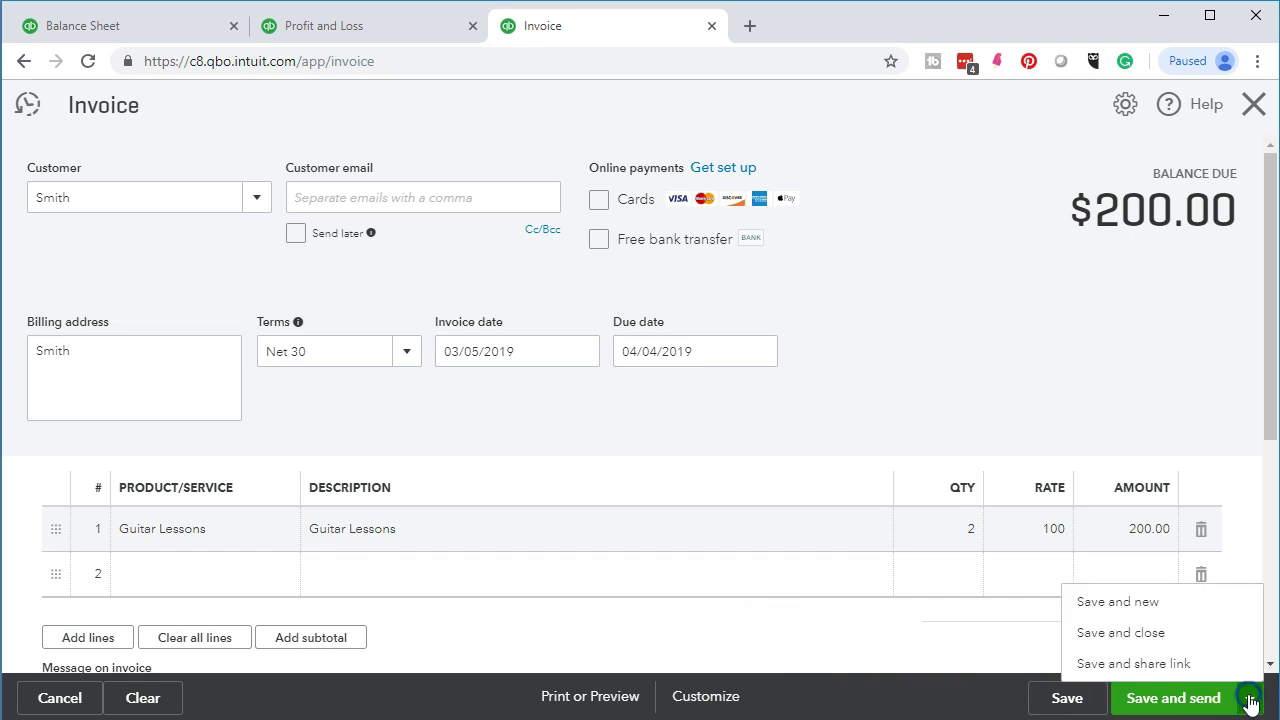
pyautogui.click(1189, 643)
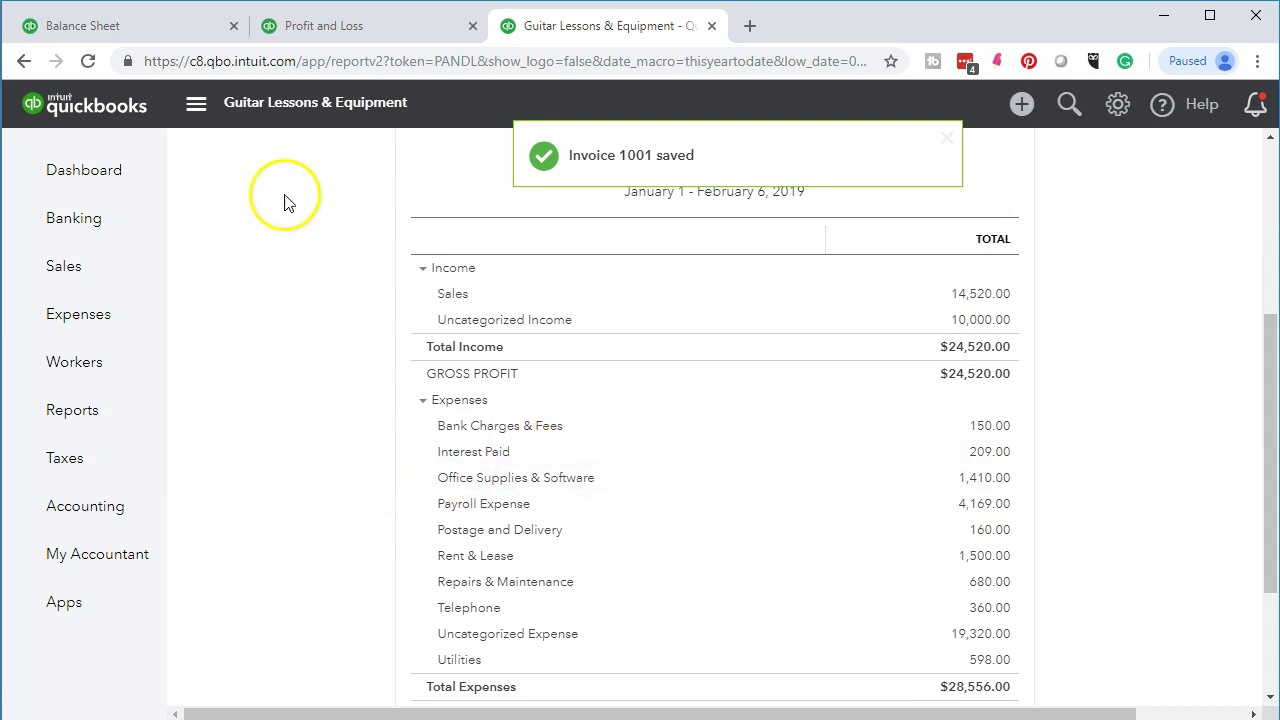
# Run the Balance Sheet report for the period 03/01/2019 to 03/31/2019
pyautogui.click(140, 25)
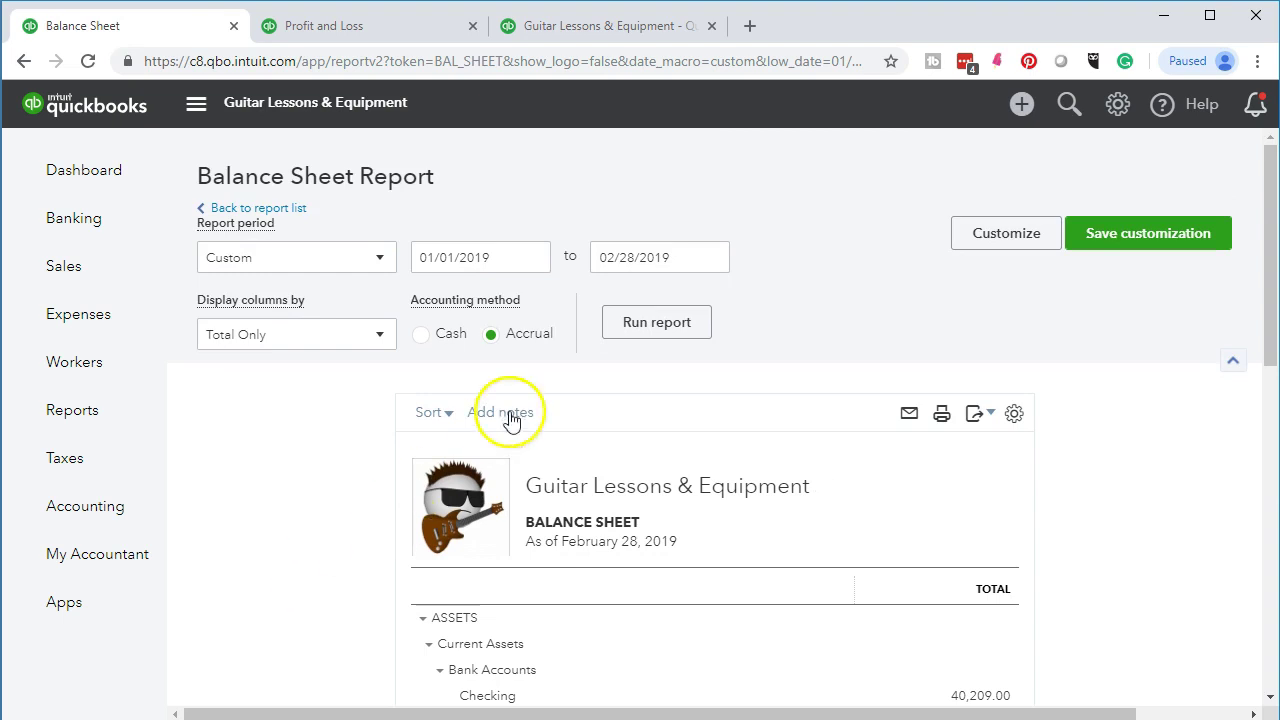
pyautogui.click(514, 256)
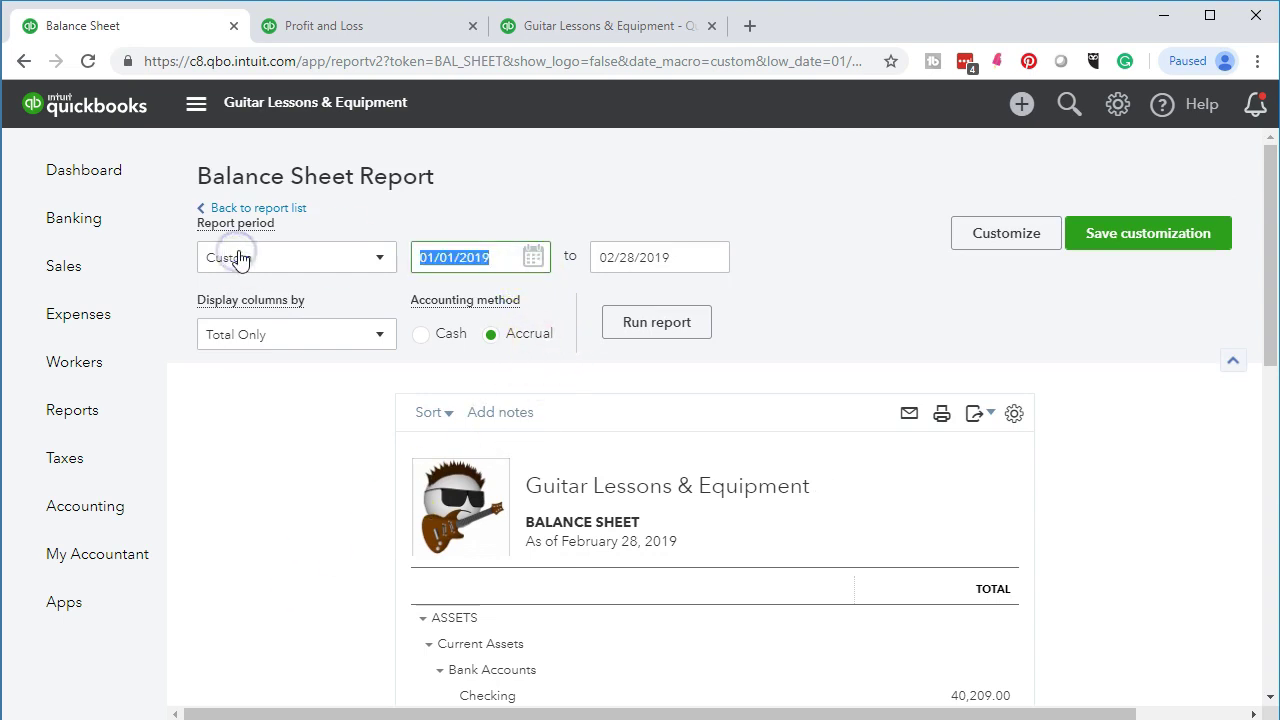
pyautogui.write('03/01/2019')
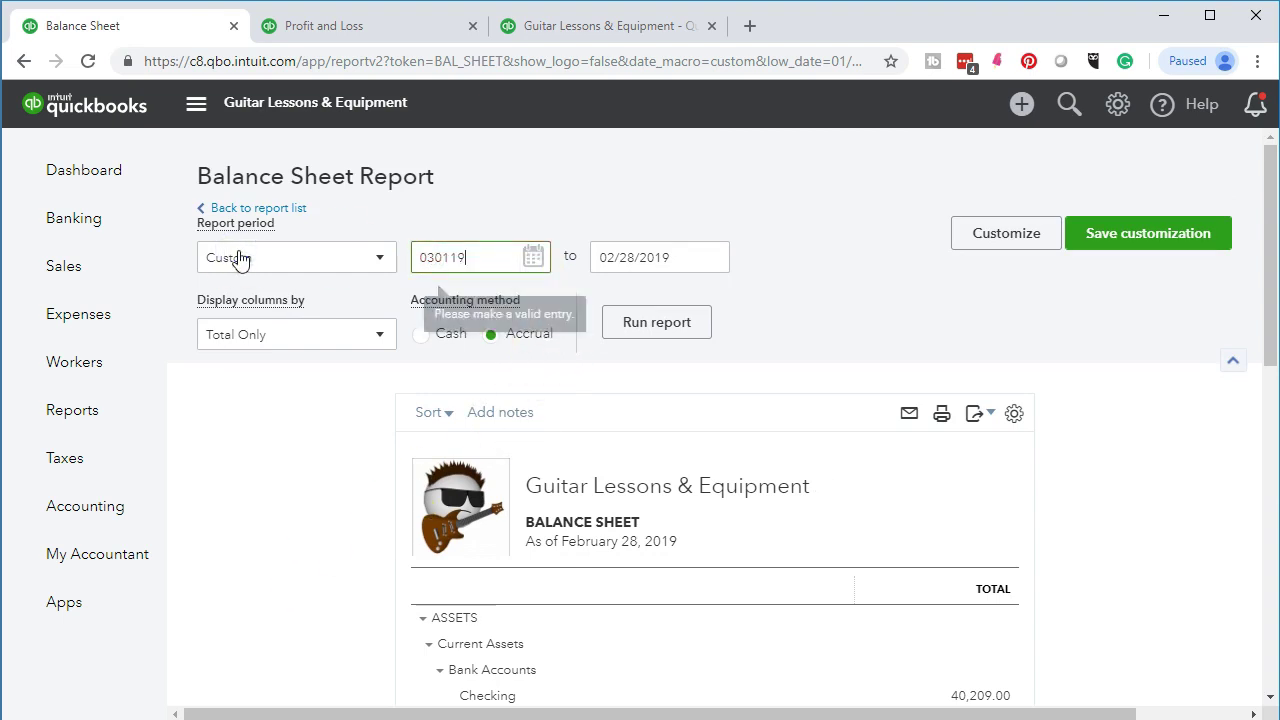
pyautogui.press('Tab')
pyautogui.write('03/31/2019')
pyautogui.press('Tab')
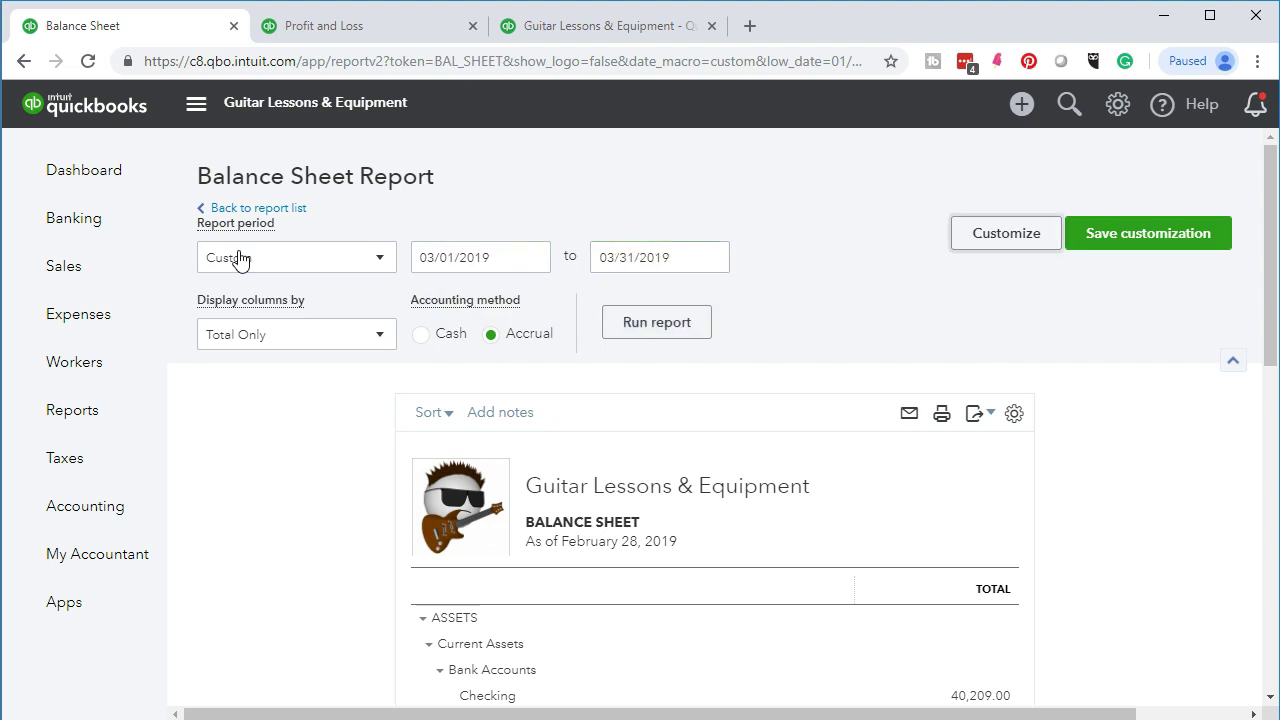
pyautogui.click(619, 332)
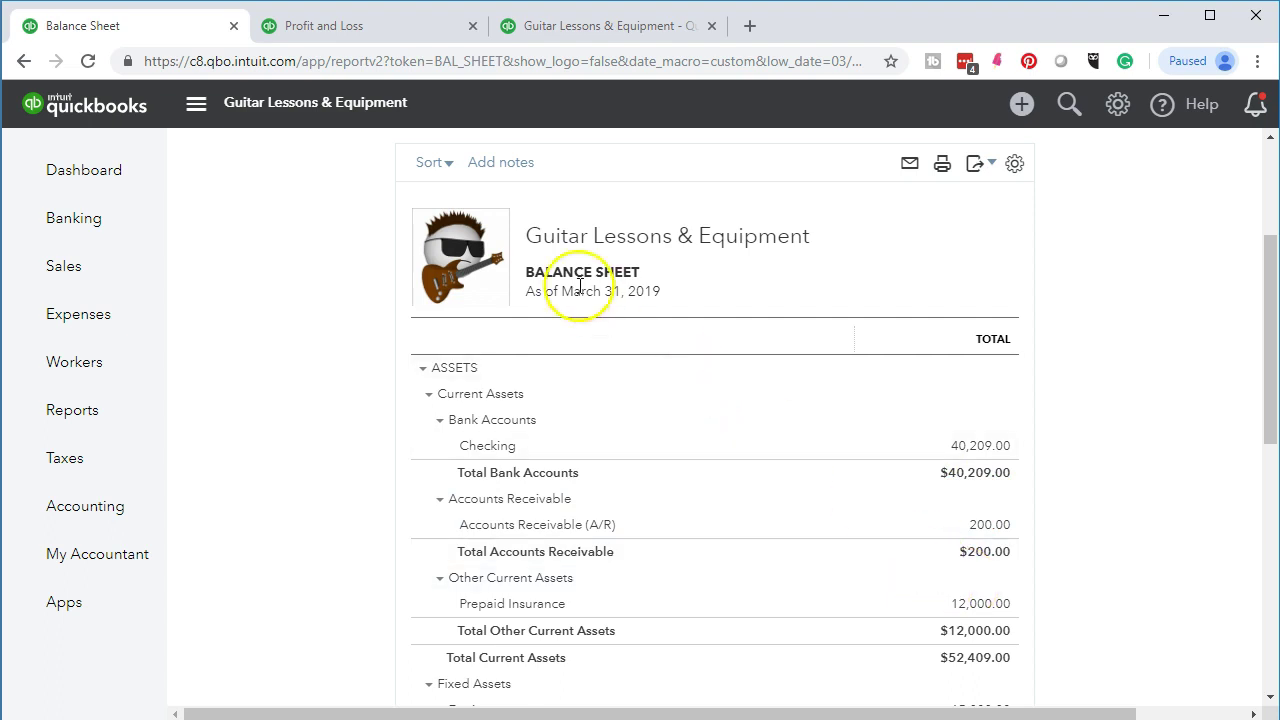
# Run the Profit and Loss report for the period 03/01/2019 to 03/31/2019
pyautogui.click(348, 24)
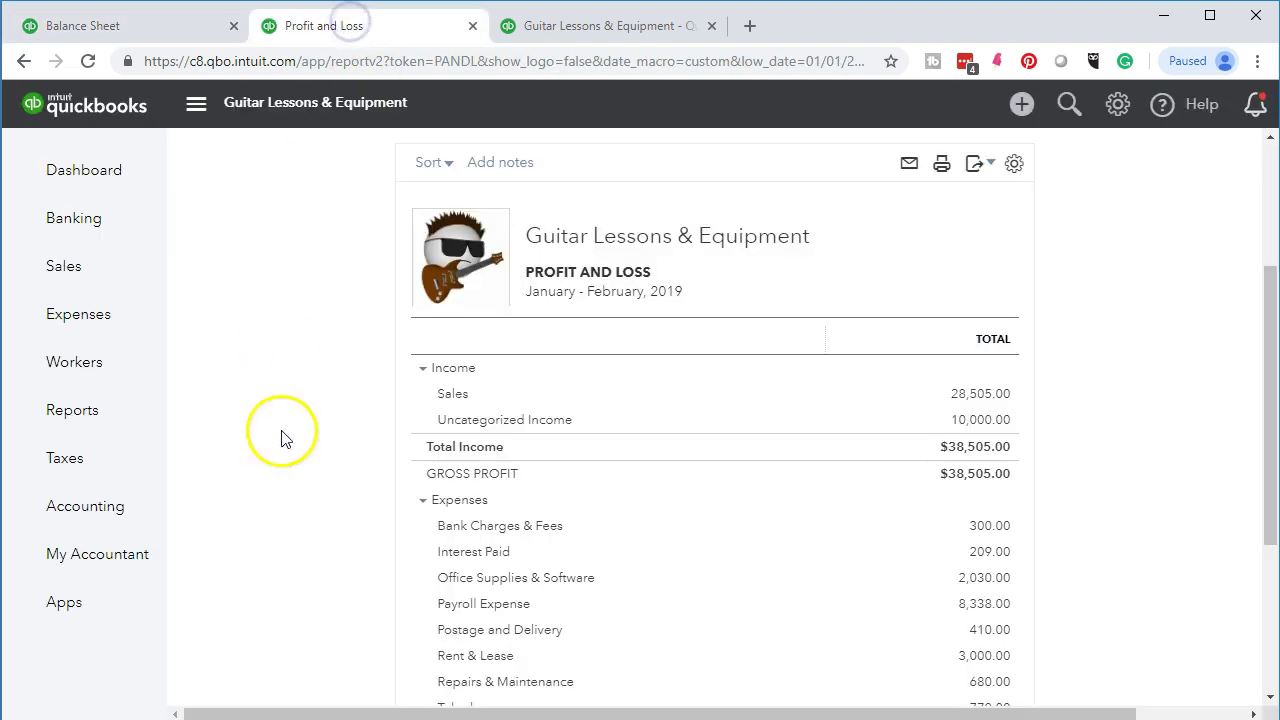
pyautogui.scroll(3, 290, 450)
pyautogui.click(480, 257)
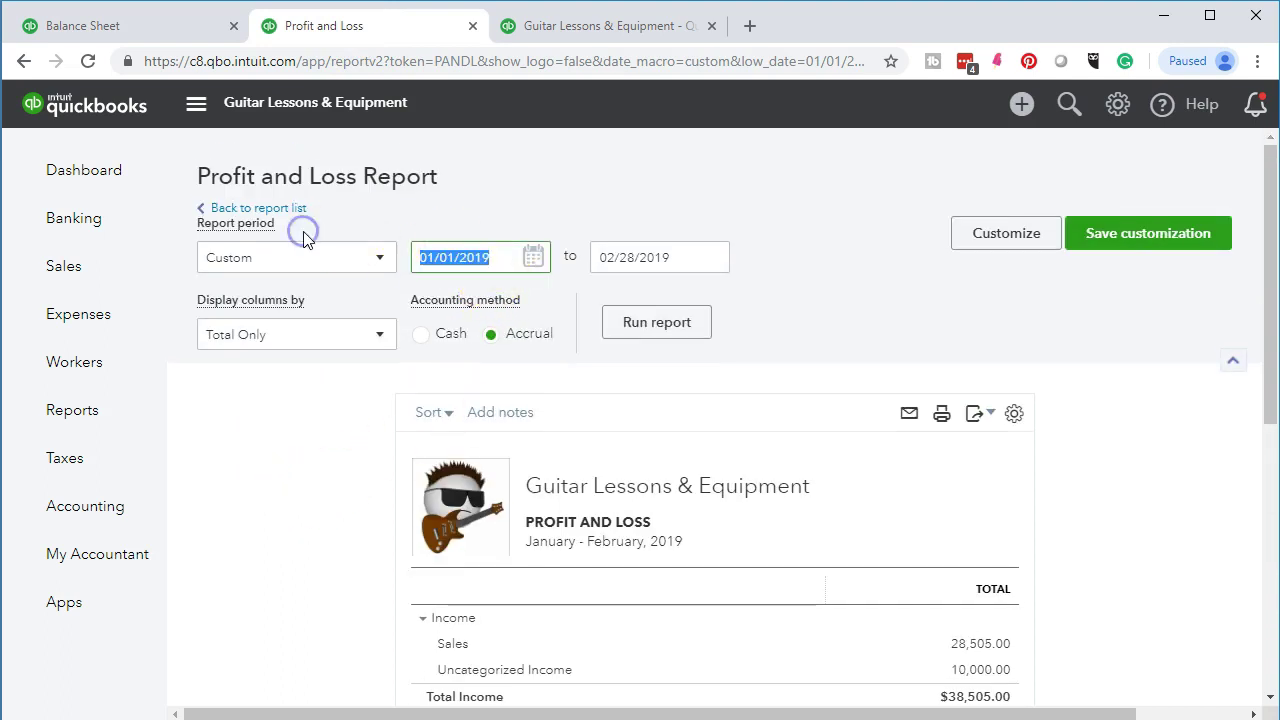
pyautogui.write('03/01/2019')
pyautogui.press('Tab')
pyautogui.write('033119')
pyautogui.press('Tab')
pyautogui.click(660, 322)
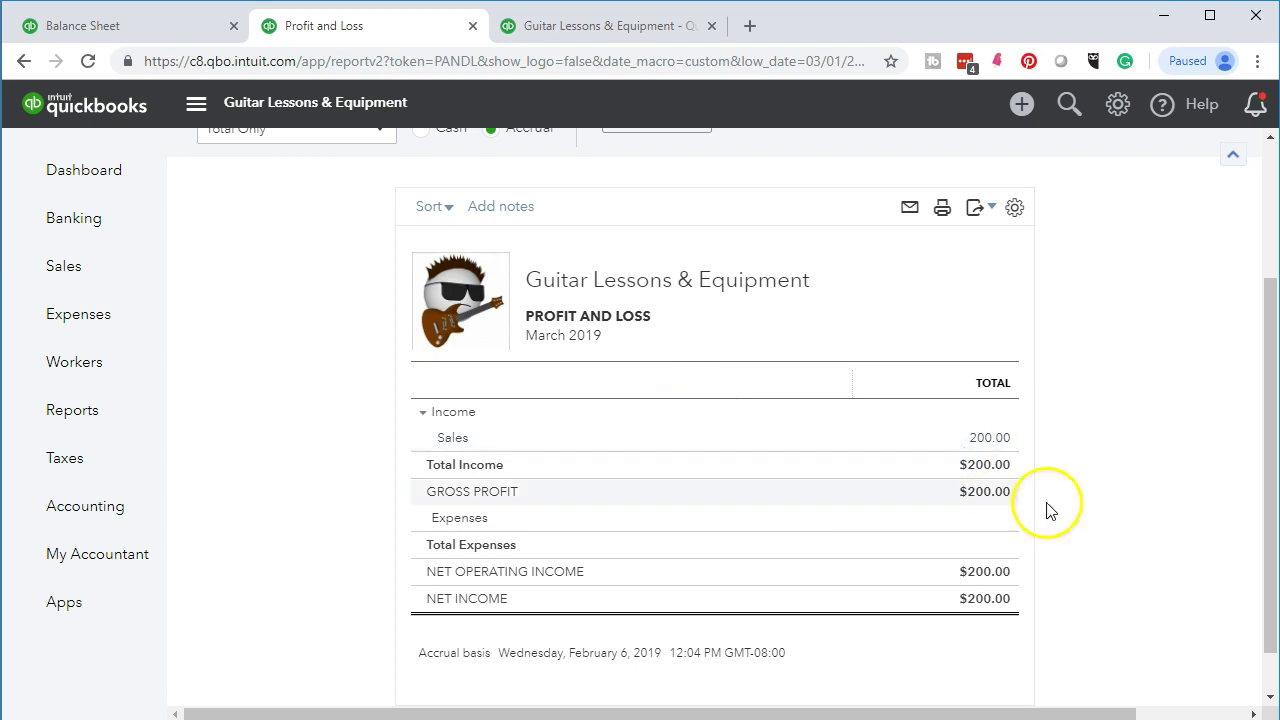
pyautogui.hotkey('alt', 'Tab')
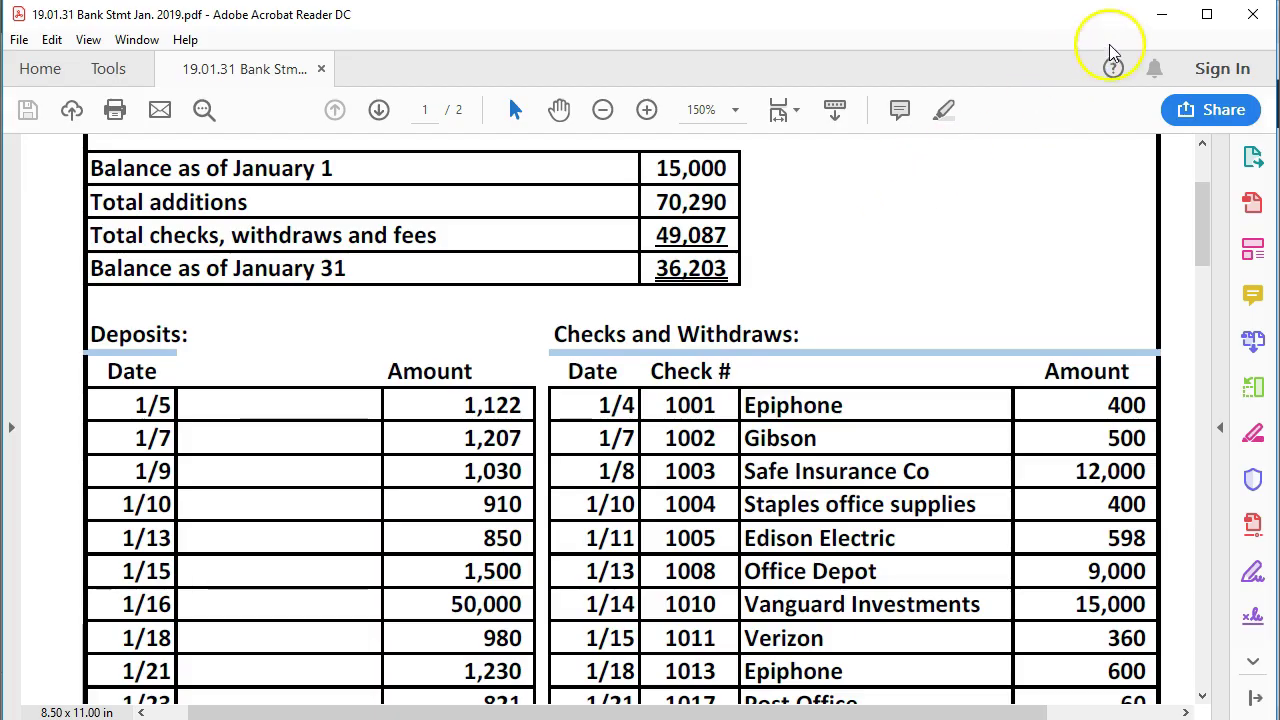
pyautogui.click(1160, 15)
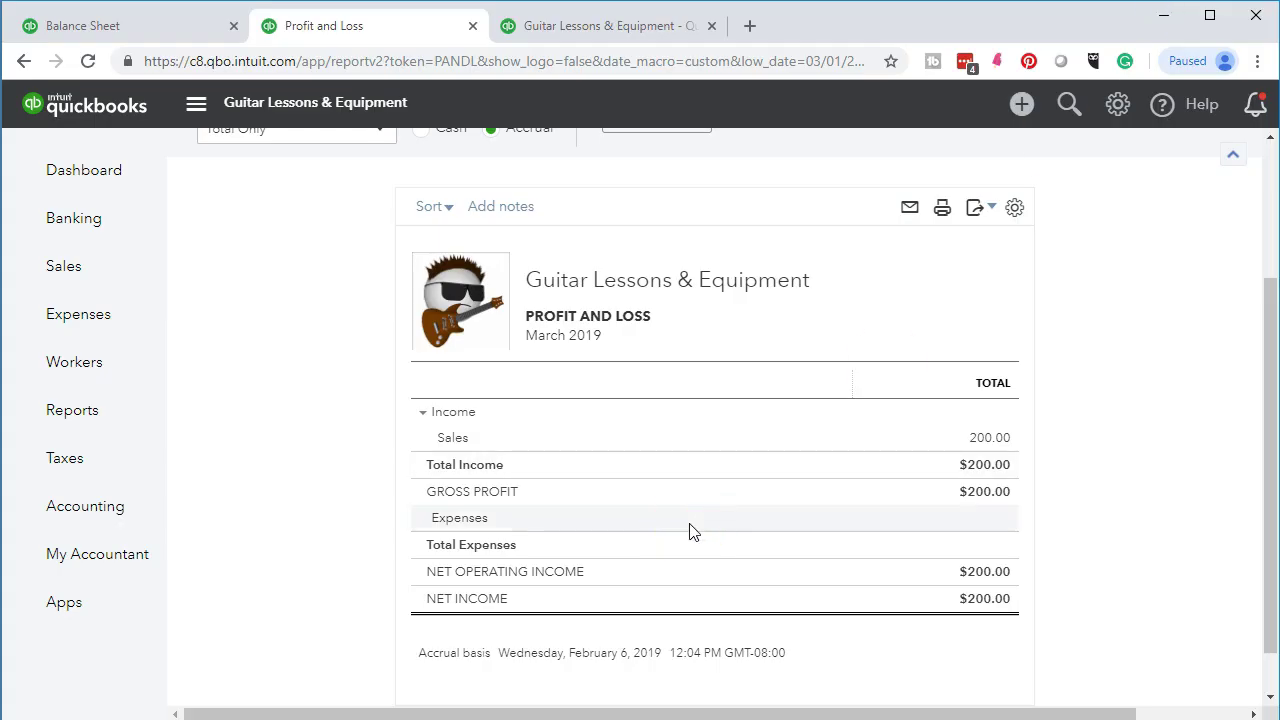
# Start a new invoice and add its new customer by entering the customer's name, keeping the invoice date 03/05/2019
pyautogui.click(609, 28)
pyautogui.scroll(2, 403, 485)
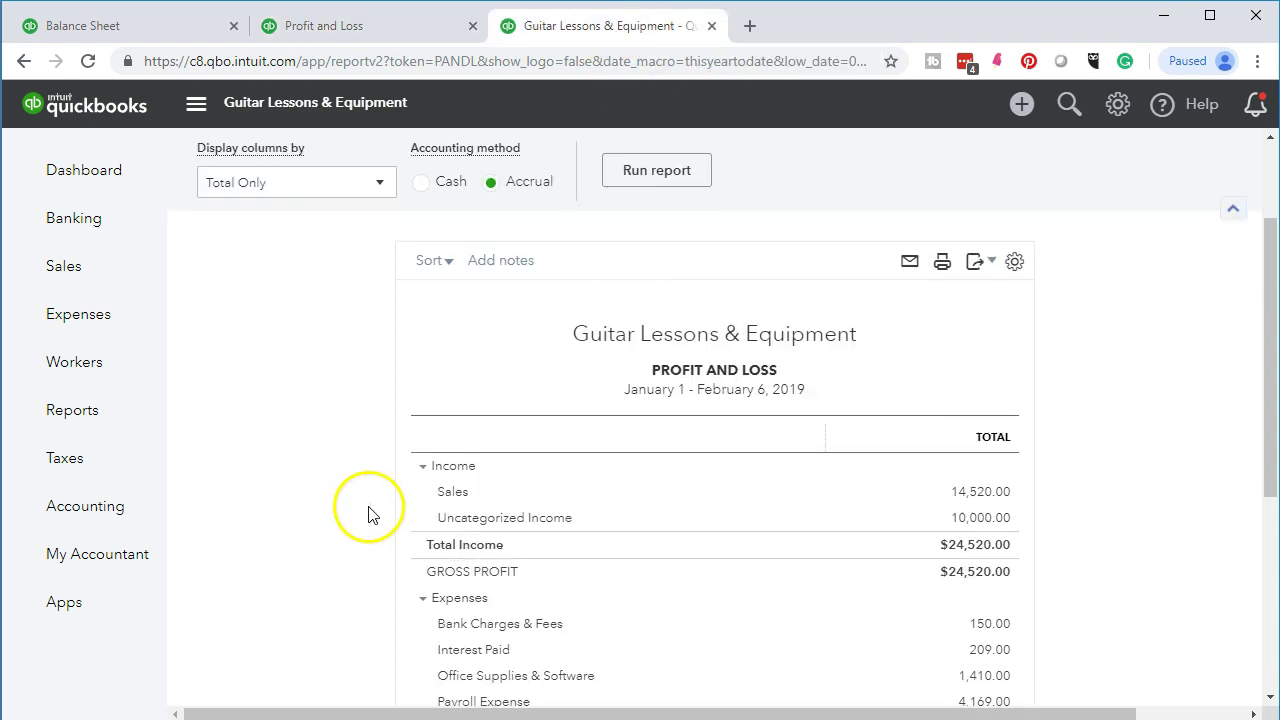
pyautogui.click(1021, 104)
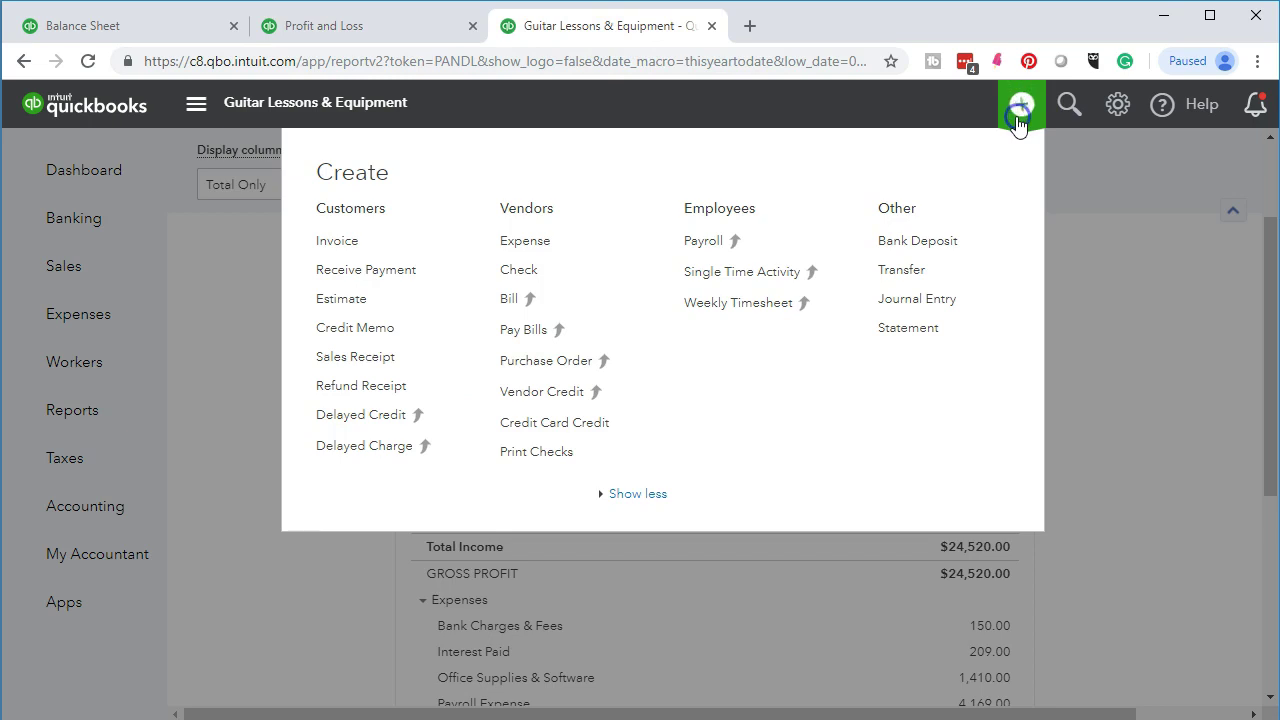
pyautogui.click(333, 250)
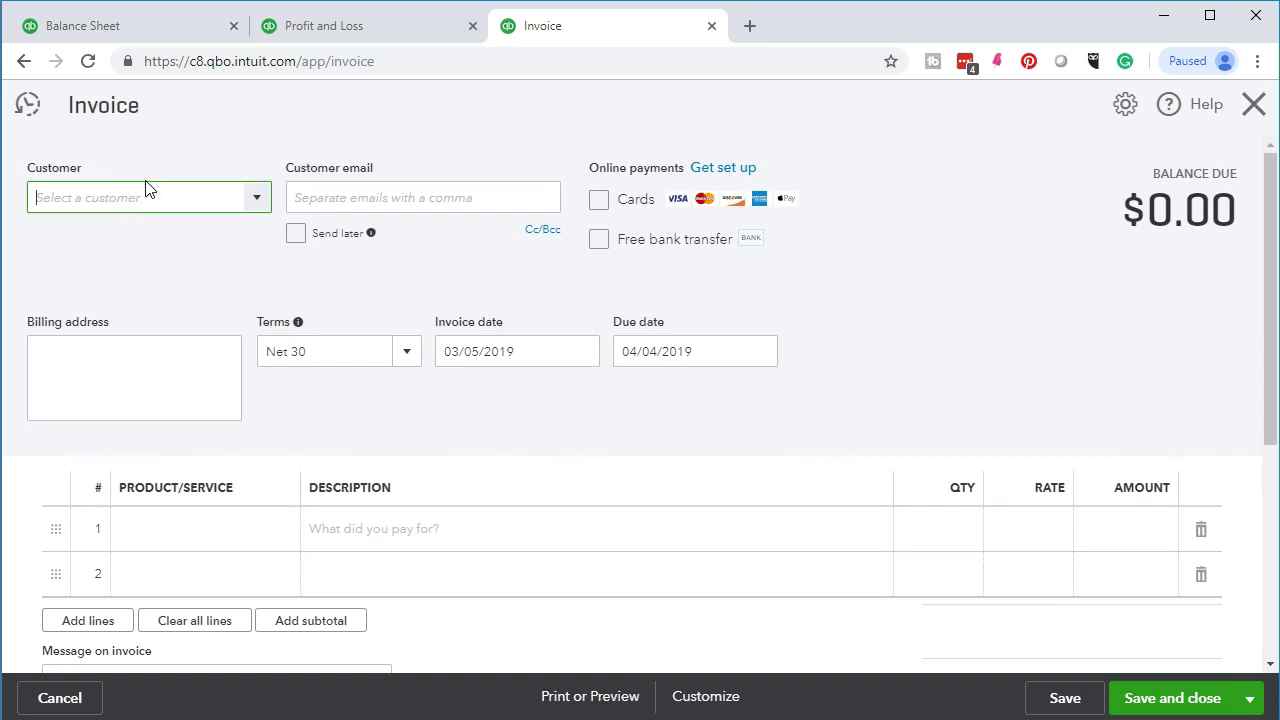
pyautogui.write('Adam')
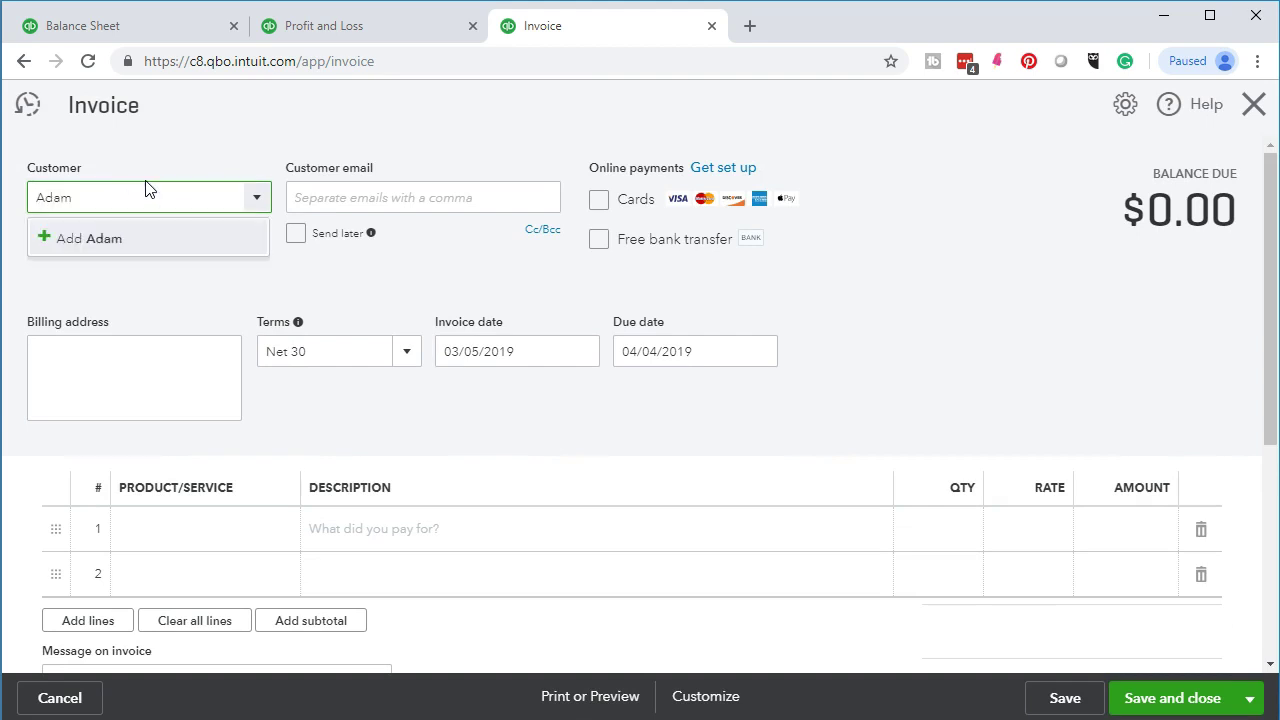
pyautogui.press('Return')
pyautogui.click(310, 374)
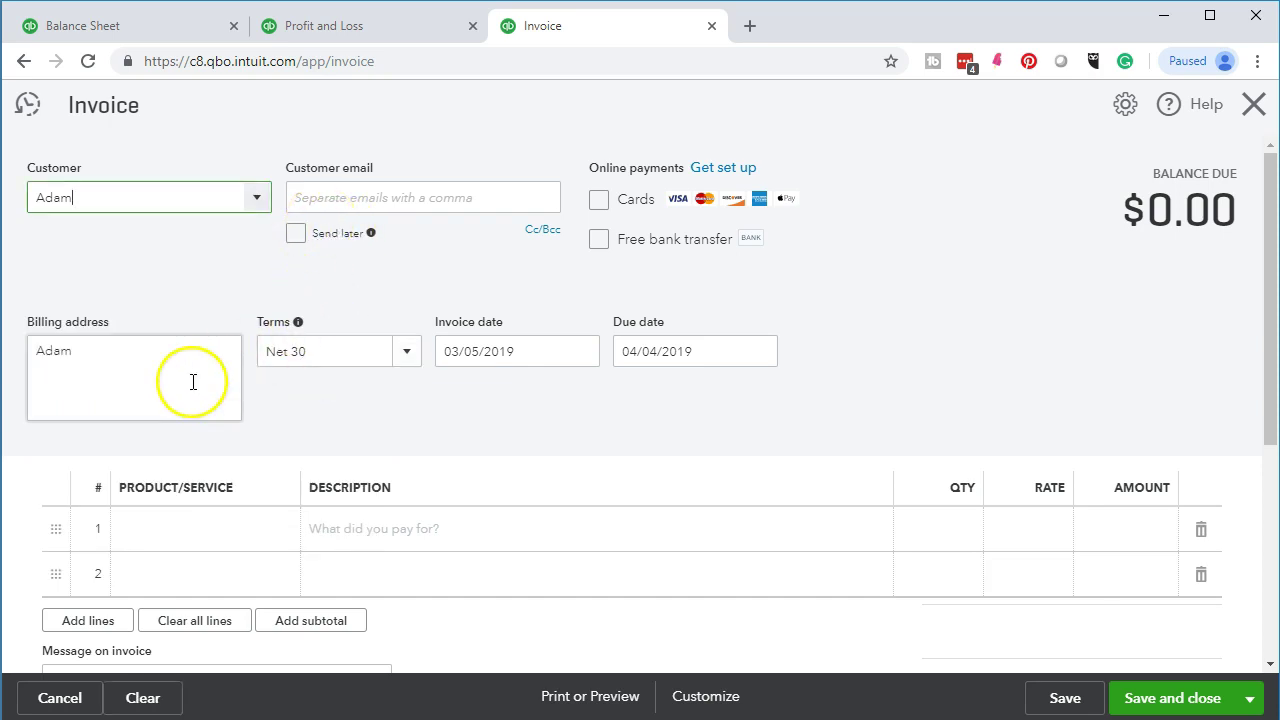
pyautogui.click(525, 352)
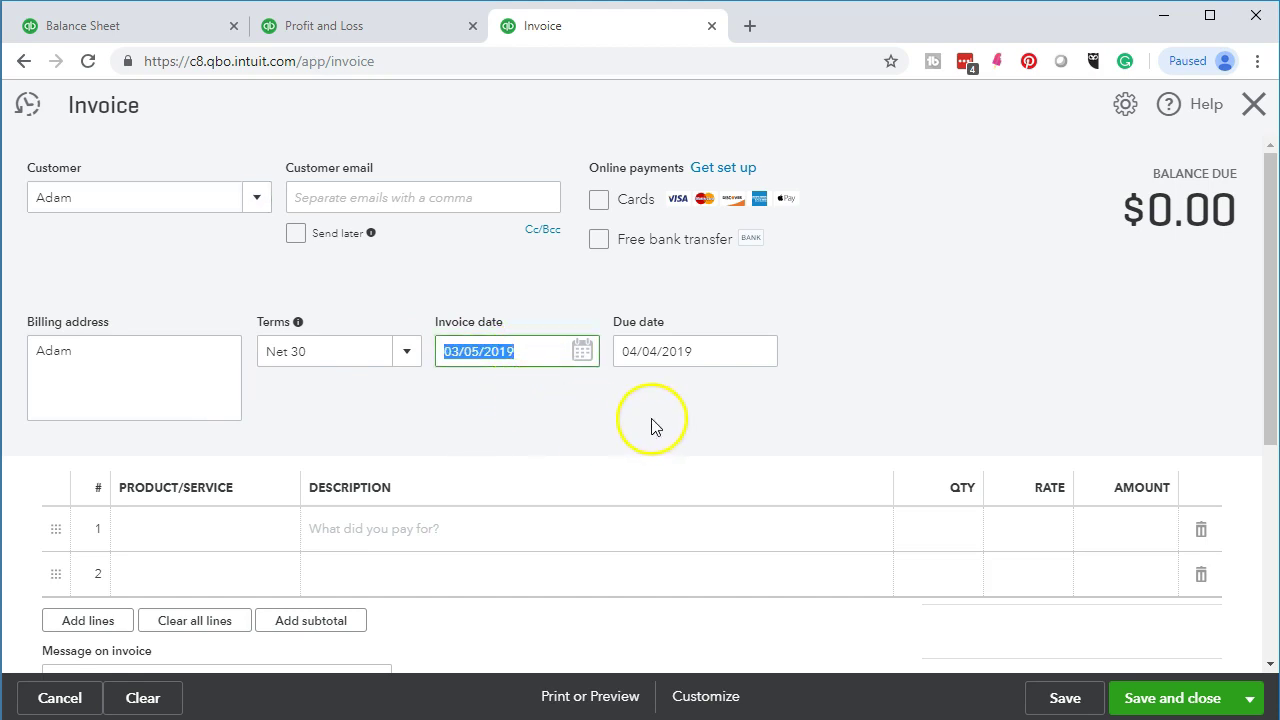
# Add a new product/service named Guitar on the first invoice line and choose Service as its type
pyautogui.scroll(-1, 657, 405)
pyautogui.click(207, 434)
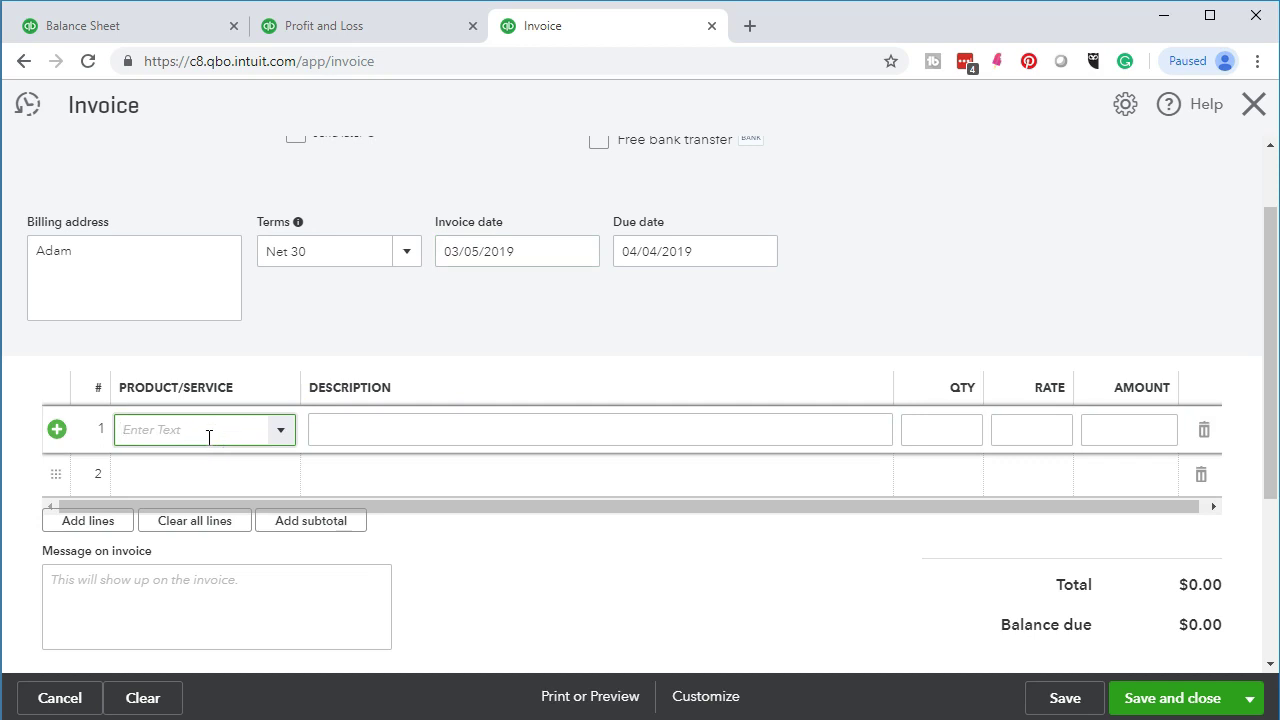
pyautogui.write('Guiter')
pyautogui.press('BackSpace')
pyautogui.press('BackSpace')
pyautogui.write('ar')
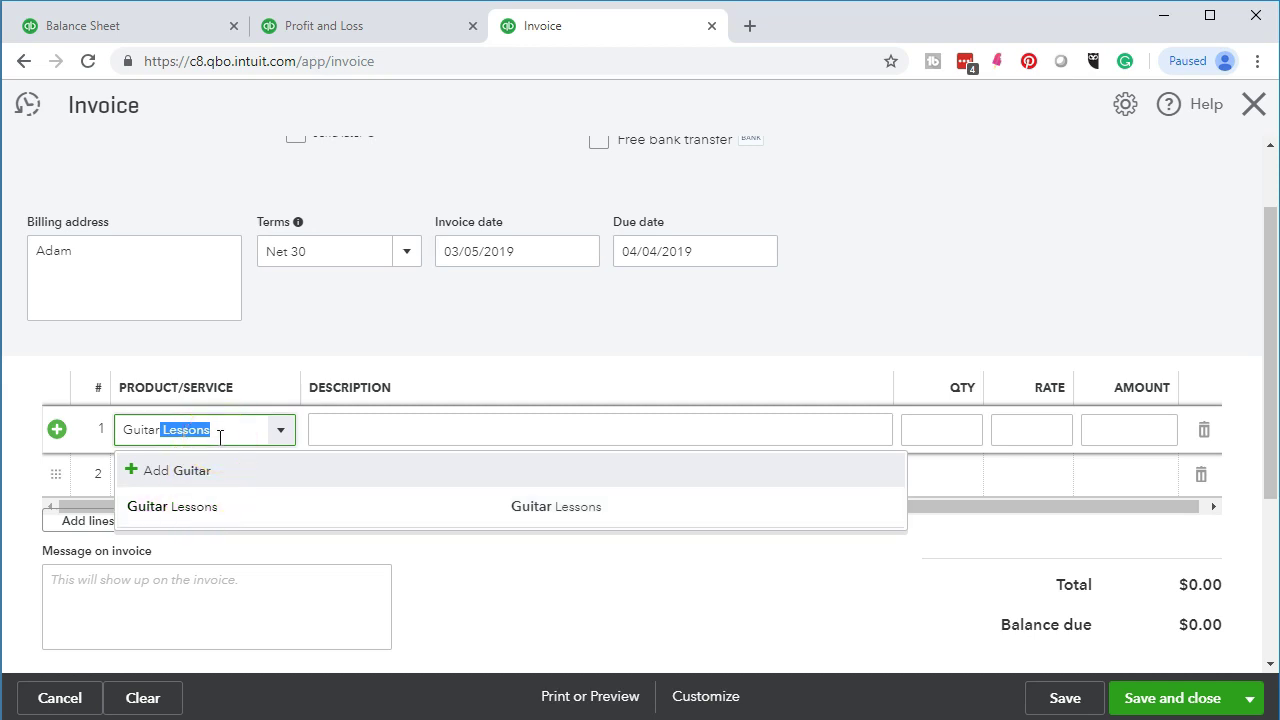
pyautogui.press('BackSpace')
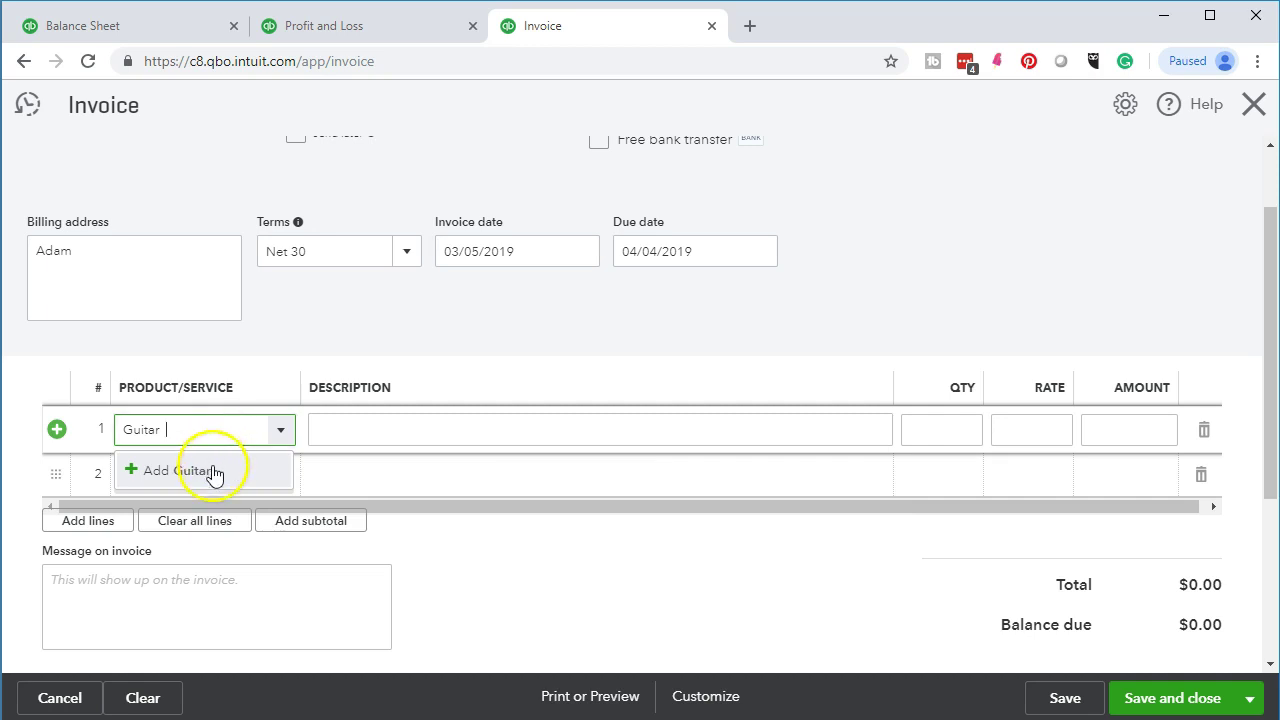
pyautogui.click(212, 470)
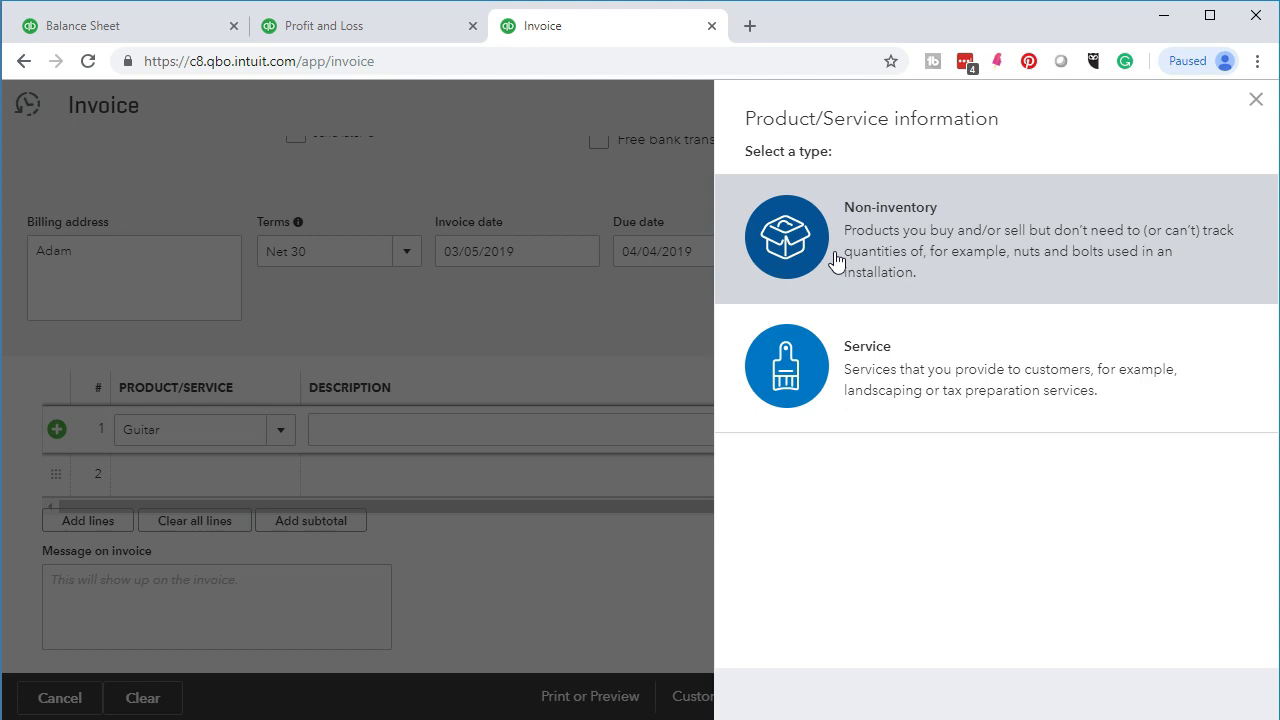
pyautogui.click(829, 285)
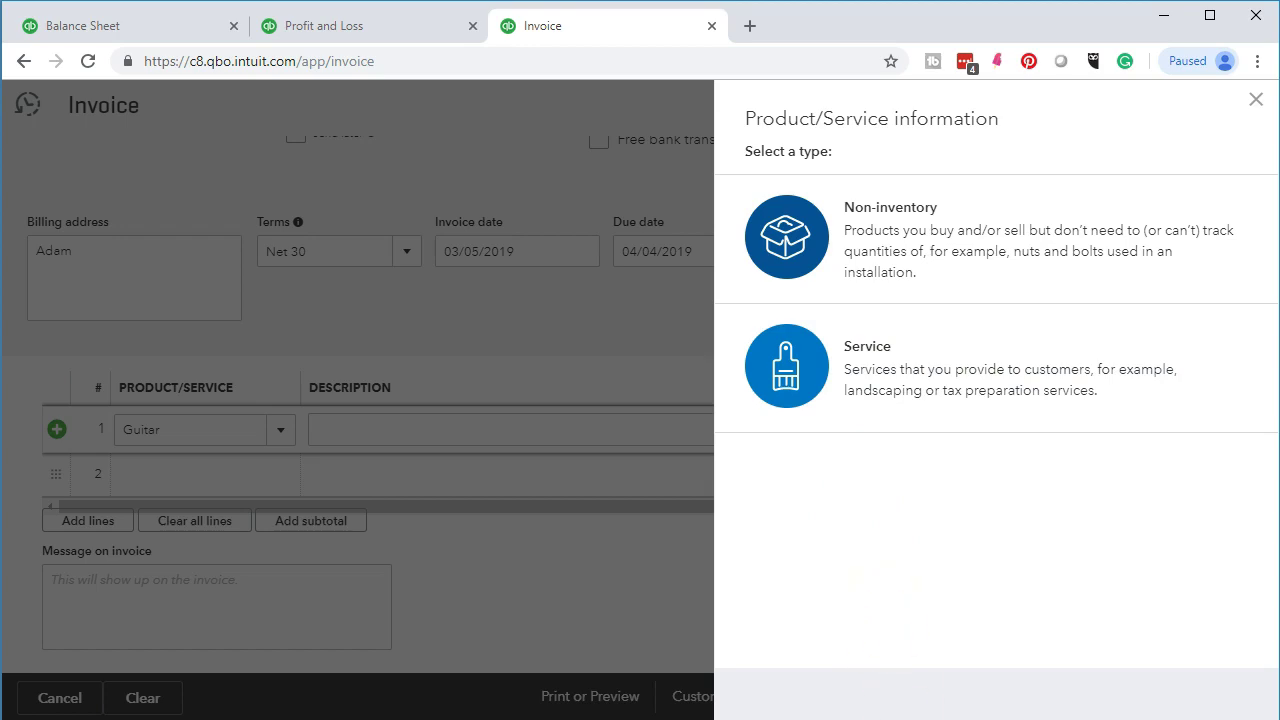
pyautogui.hotkey('alt', 'Tab')
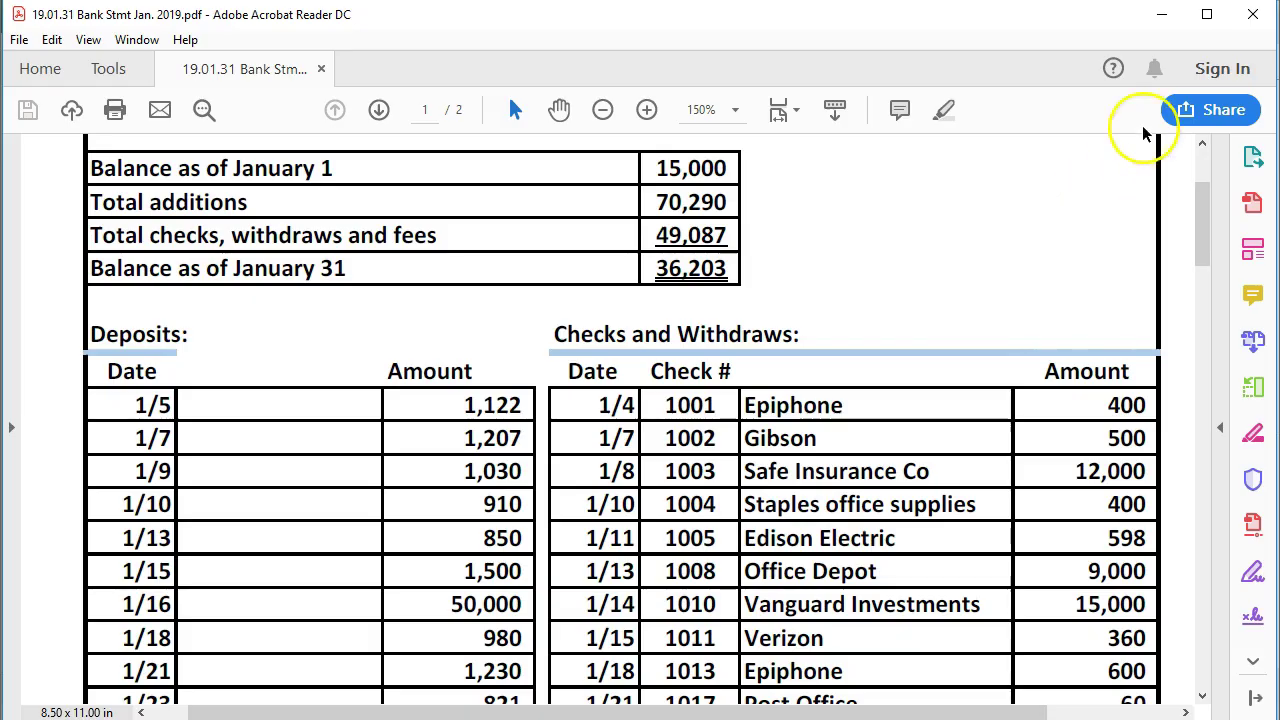
pyautogui.click(1159, 14)
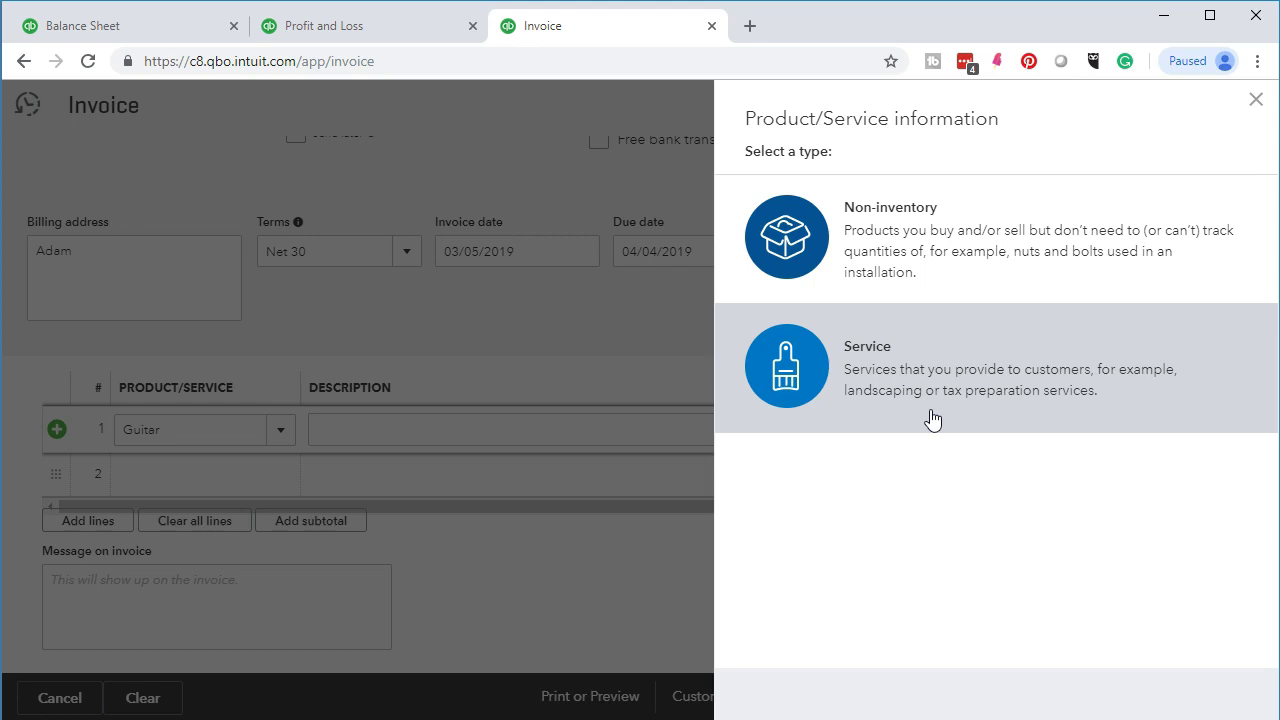
pyautogui.click(907, 388)
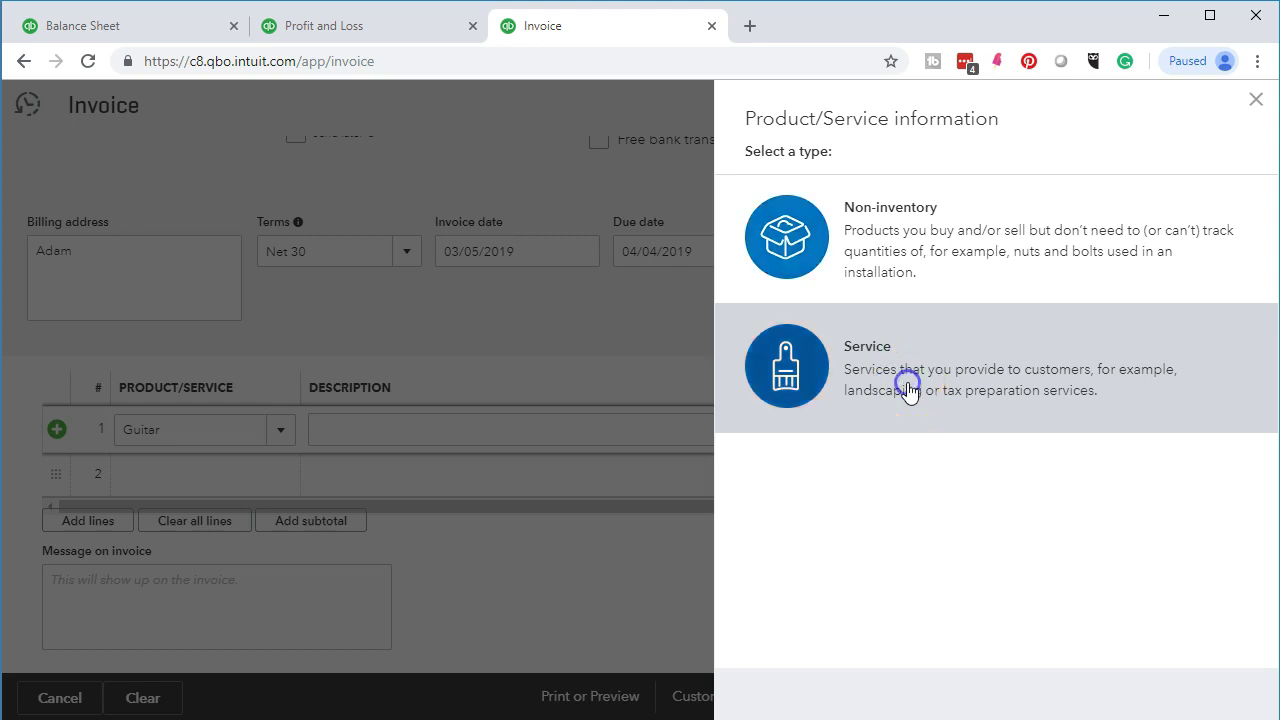
# Copy the item name Guitar into its sales description
pyautogui.moveTo(826, 286); pyautogui.dragTo(688, 256)
pyautogui.hotkey('ctrl', 'c')
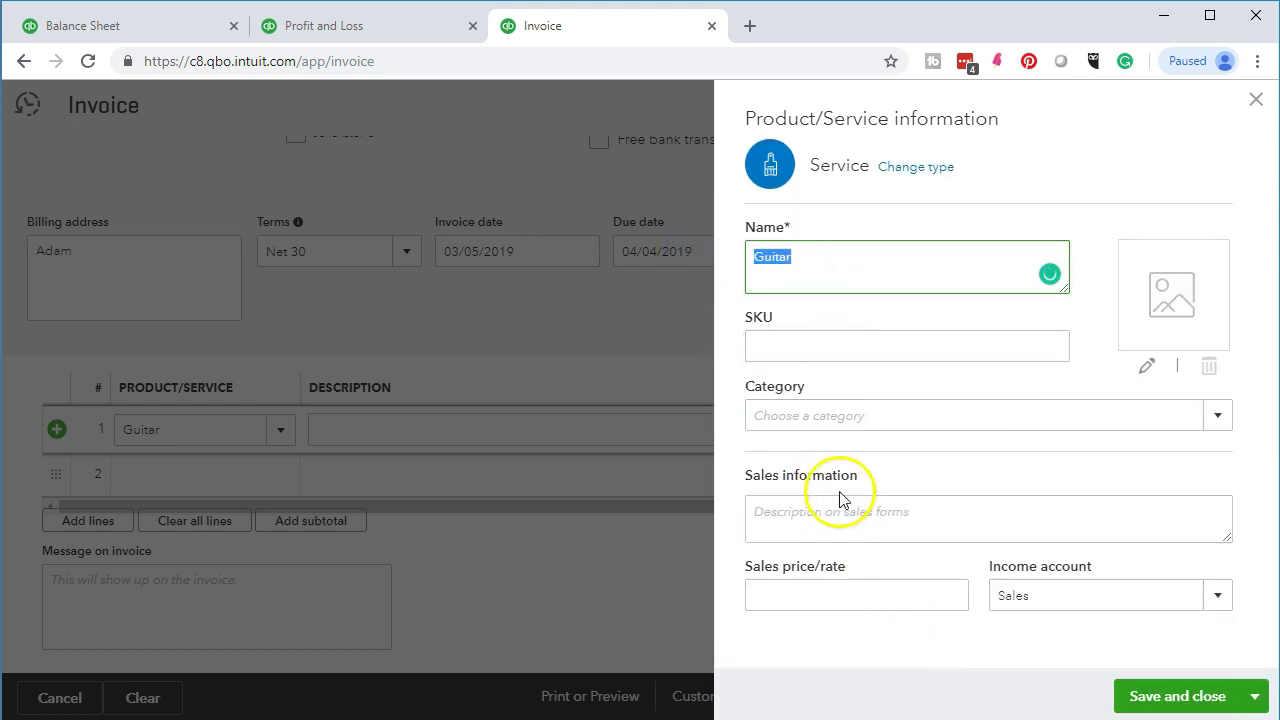
pyautogui.click(803, 413)
pyautogui.click(829, 527)
pyautogui.hotkey('ctrl', 'v')
# Set the Guitar item's sales price to 500, keep Sales as the income account, and save the item
pyautogui.click(826, 588)
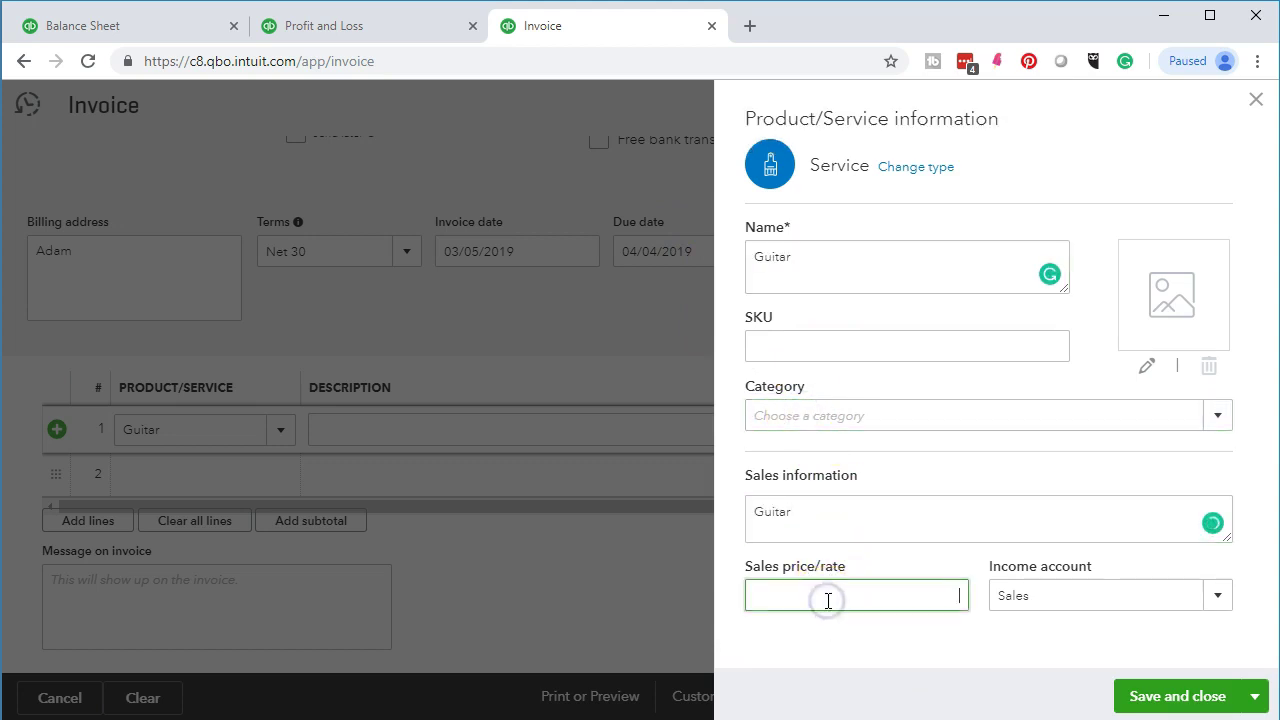
pyautogui.write('300')
pyautogui.press('BackSpace')
pyautogui.press('BackSpace')
pyautogui.press('BackSpace')
pyautogui.write('500')
pyautogui.press('Tab')
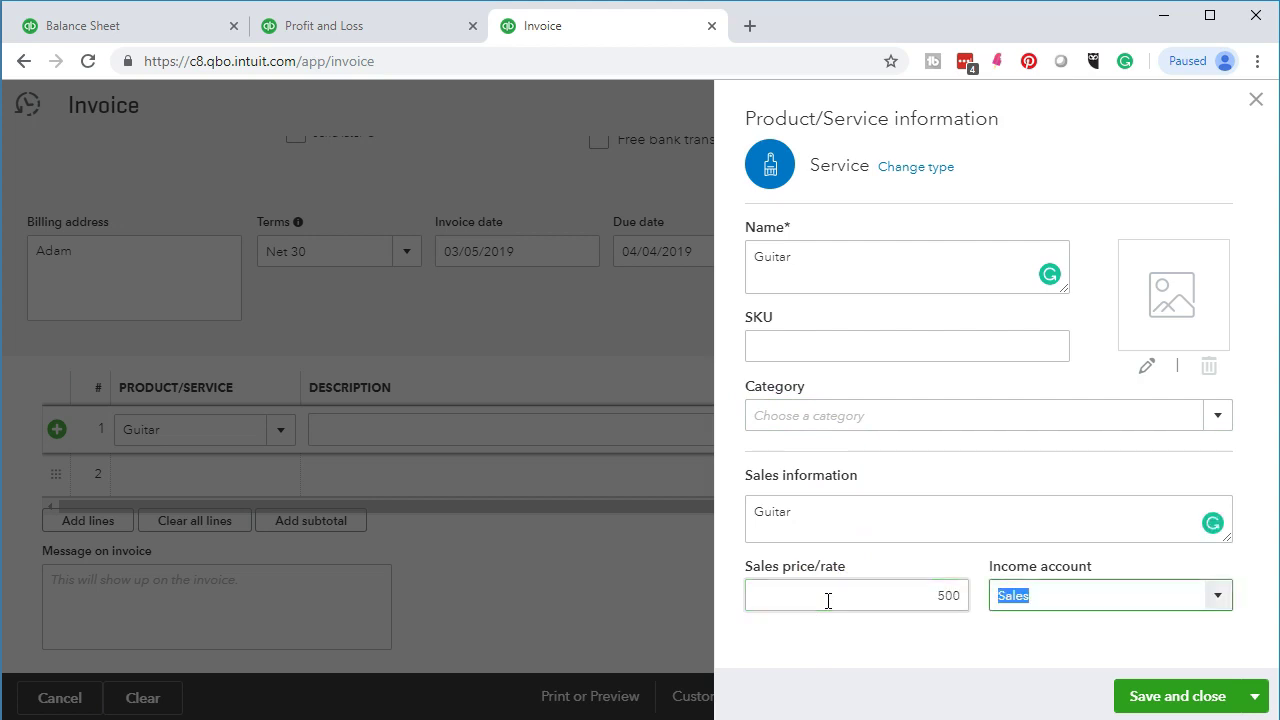
pyautogui.click(1218, 595)
pyautogui.click(1218, 595)
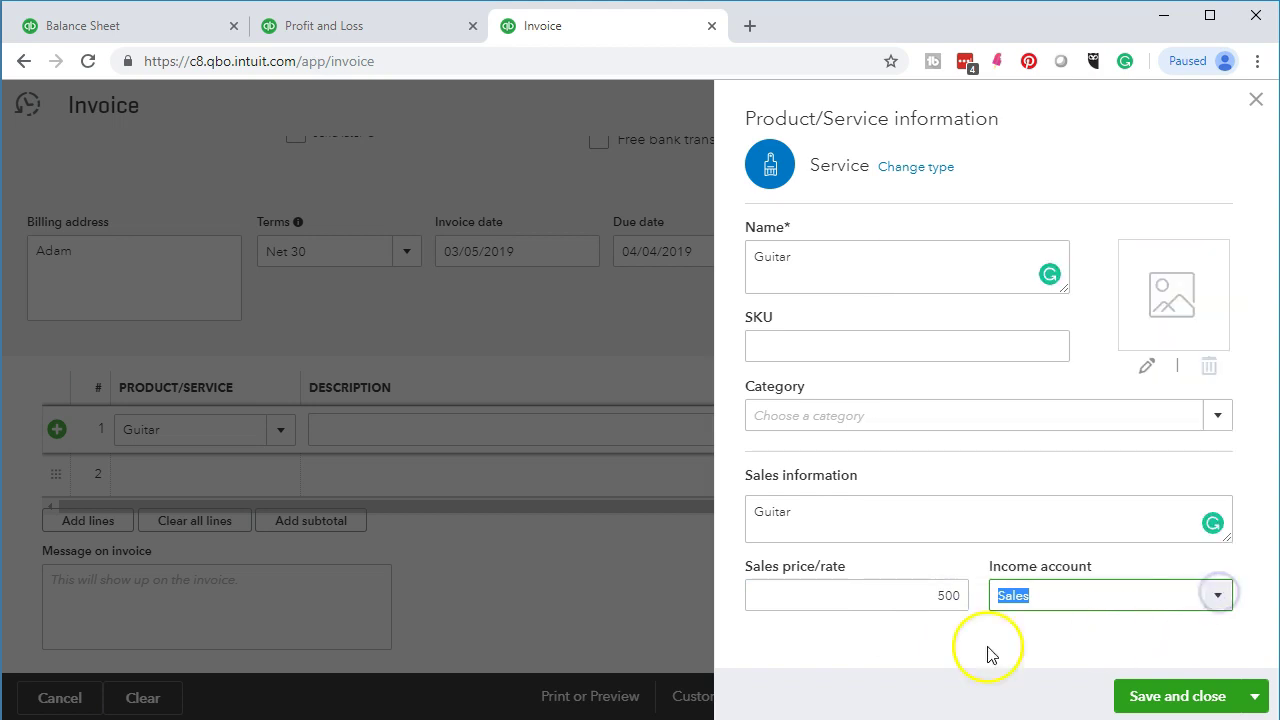
pyautogui.click(1155, 697)
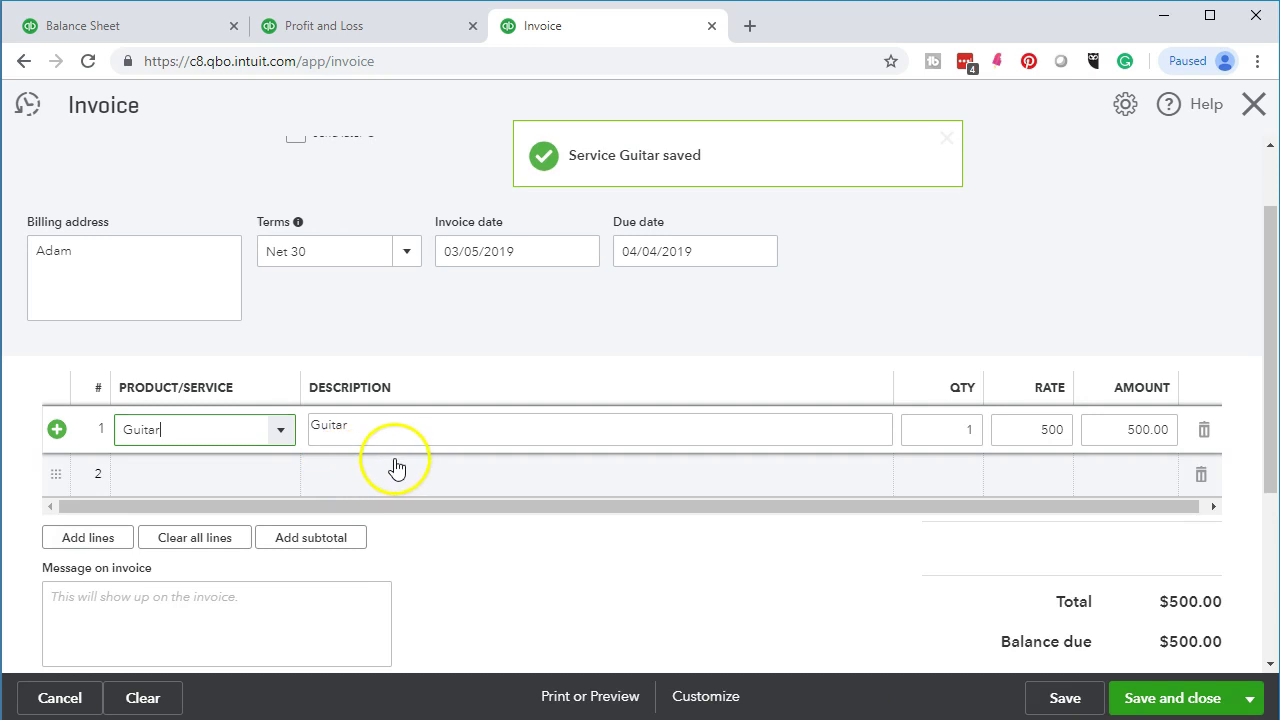
# Set the quantity on the Guitar line to 3, then save and close the invoice
pyautogui.press('Tab')
pyautogui.press('Tab')
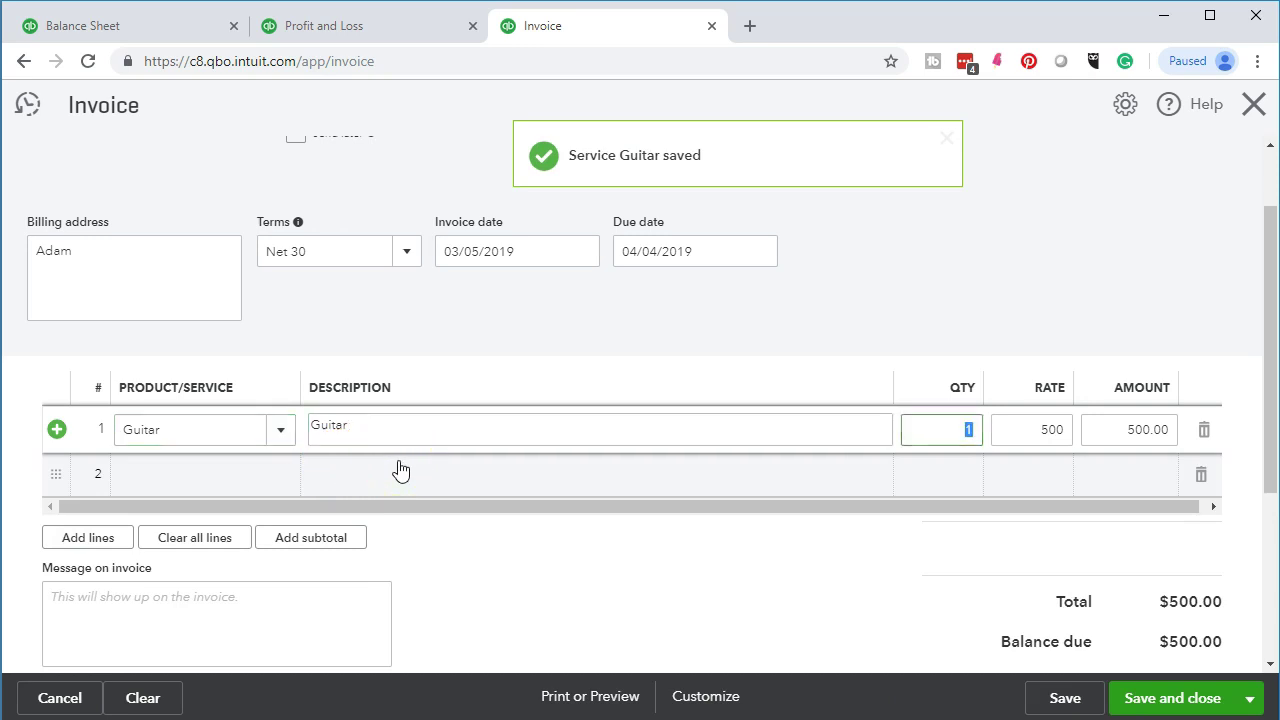
pyautogui.write('3')
pyautogui.press('Tab')
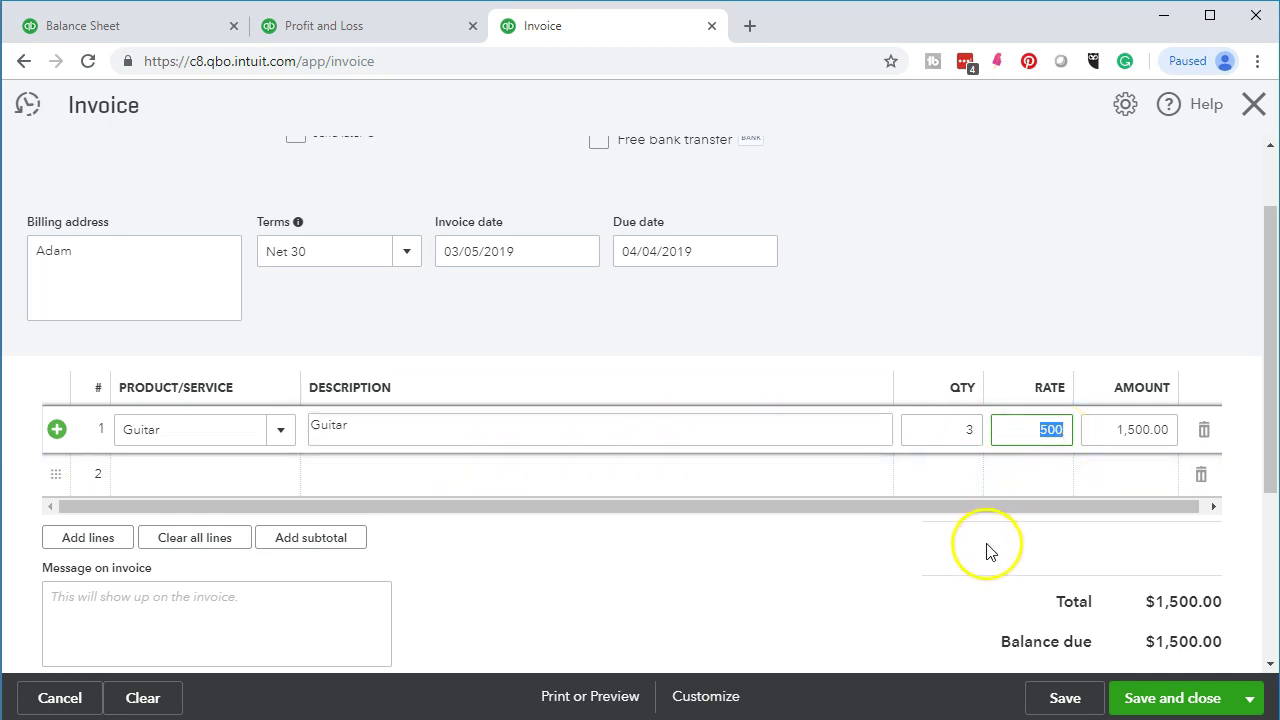
pyautogui.click(1153, 699)
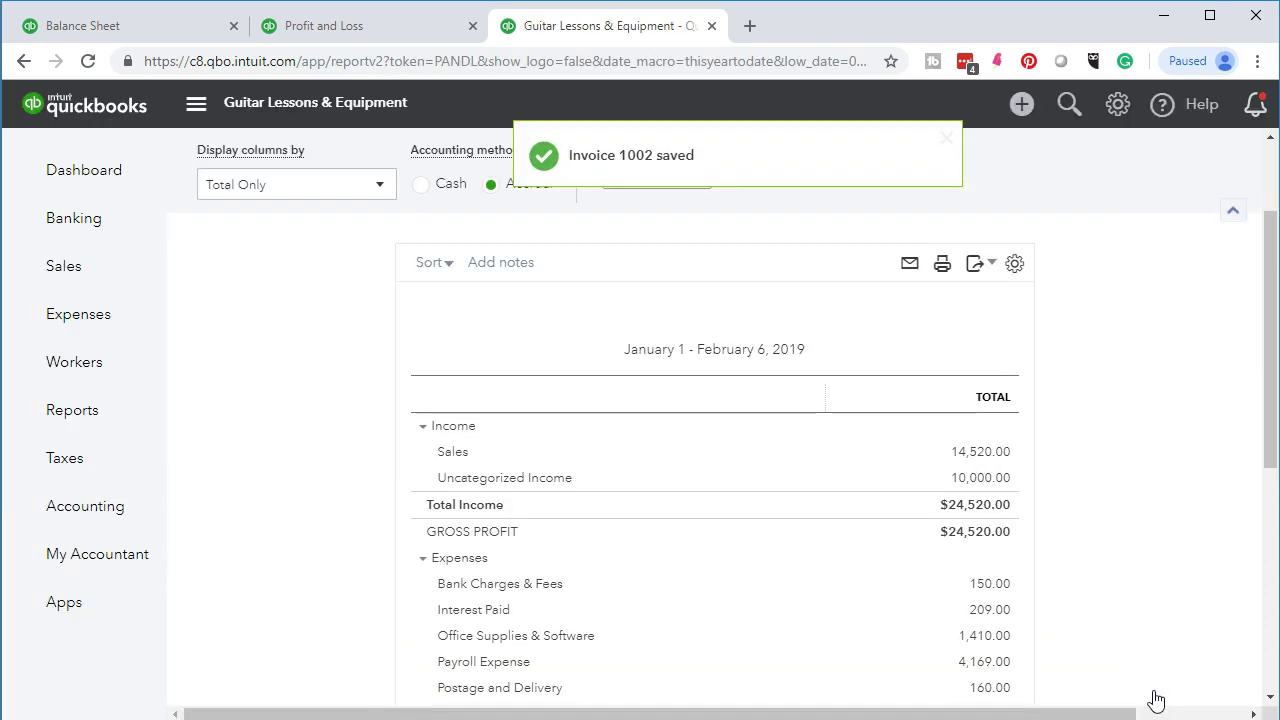
# Rerun the March 2019 Balance Sheet and check Accounts Receivable
pyautogui.click(135, 26)
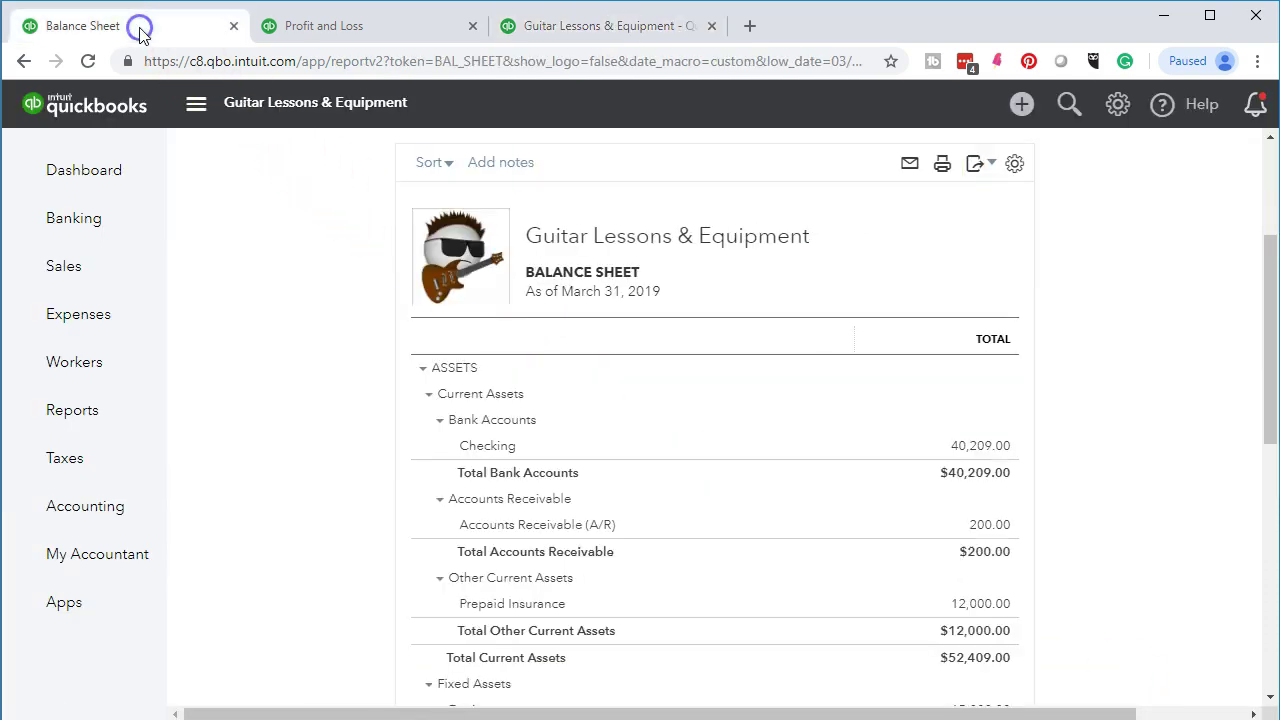
pyautogui.scroll(3, 480, 291)
pyautogui.click(650, 320)
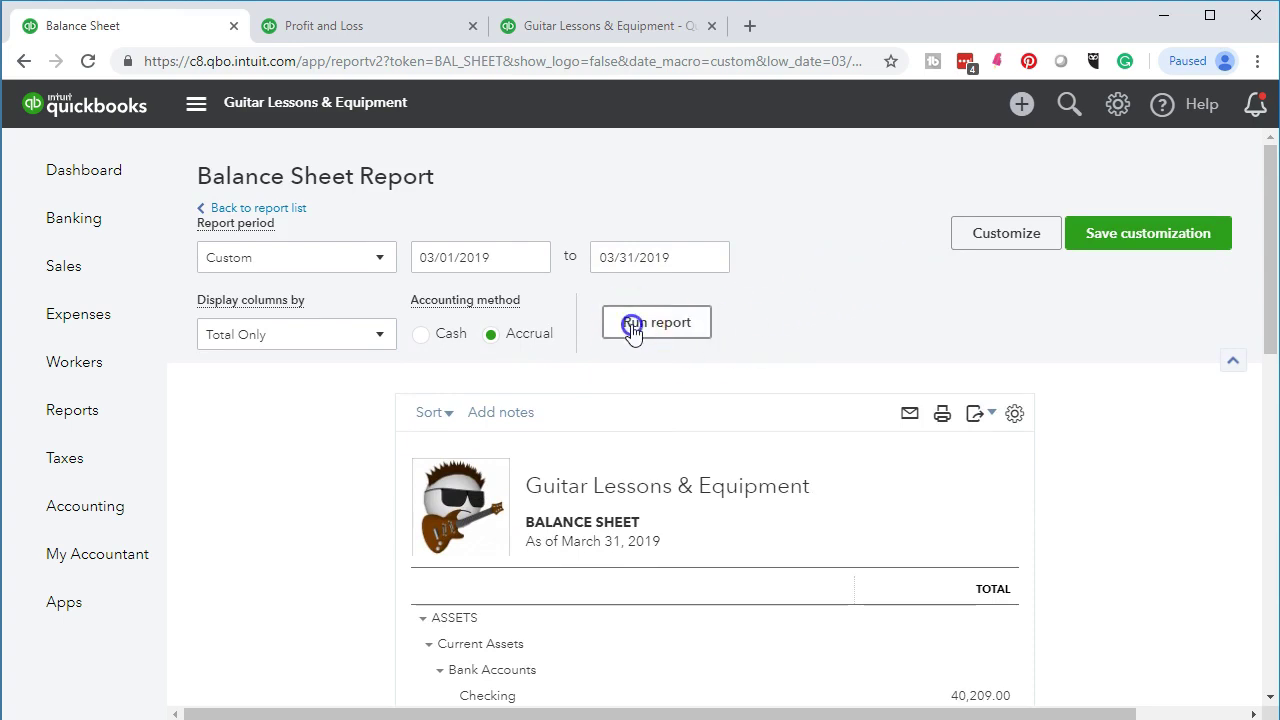
pyautogui.scroll(-3, 390, 507)
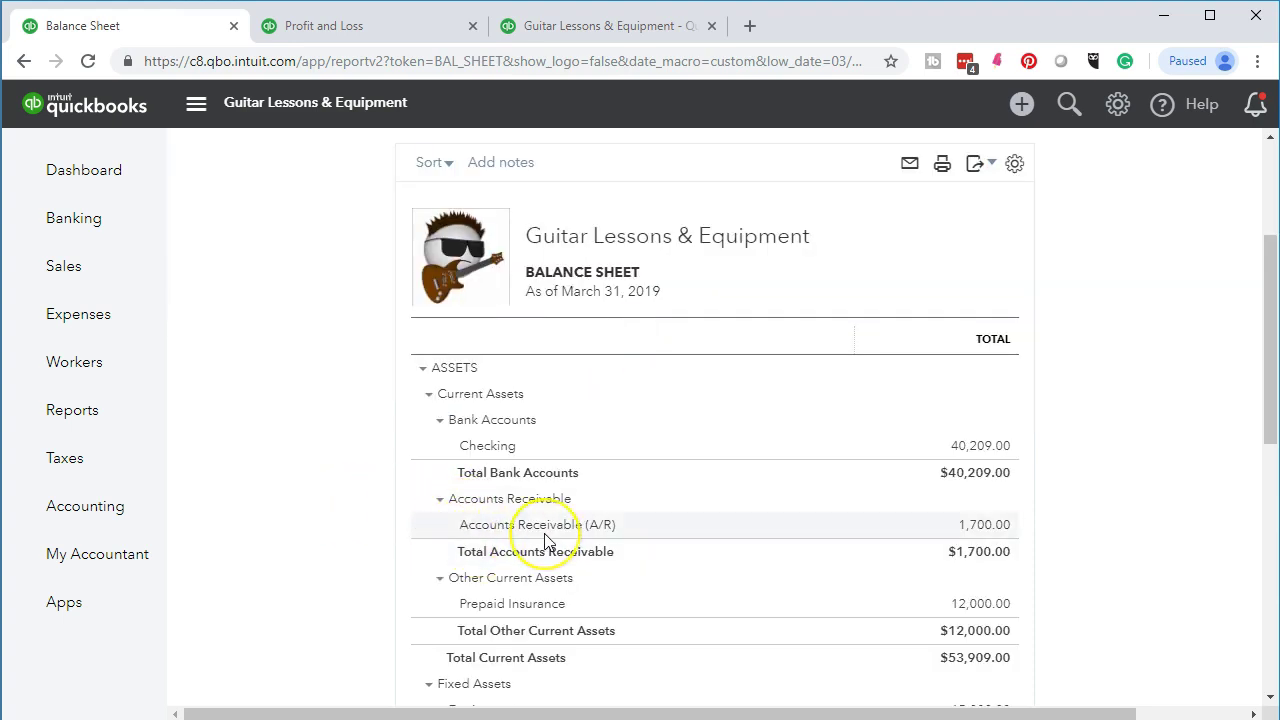
# Rerun the March 2019 Profit and Loss report and check the sales income
pyautogui.click(340, 26)
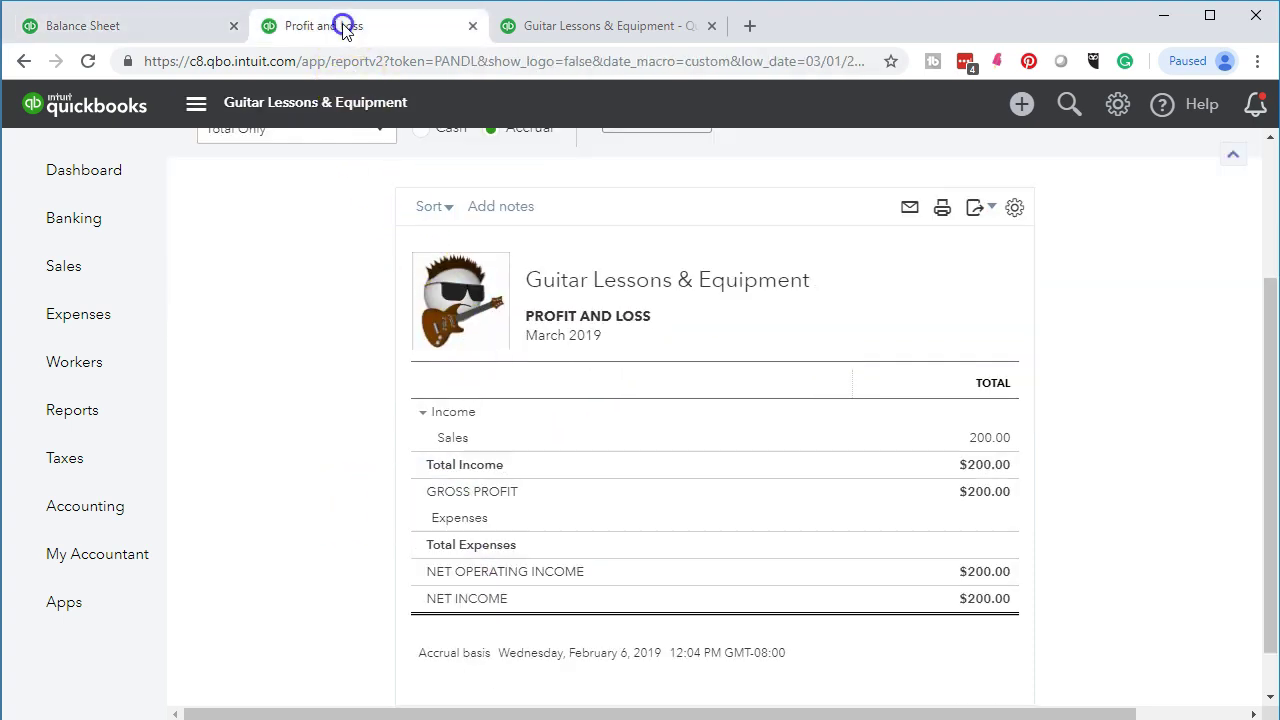
pyautogui.scroll(1, 349, 274)
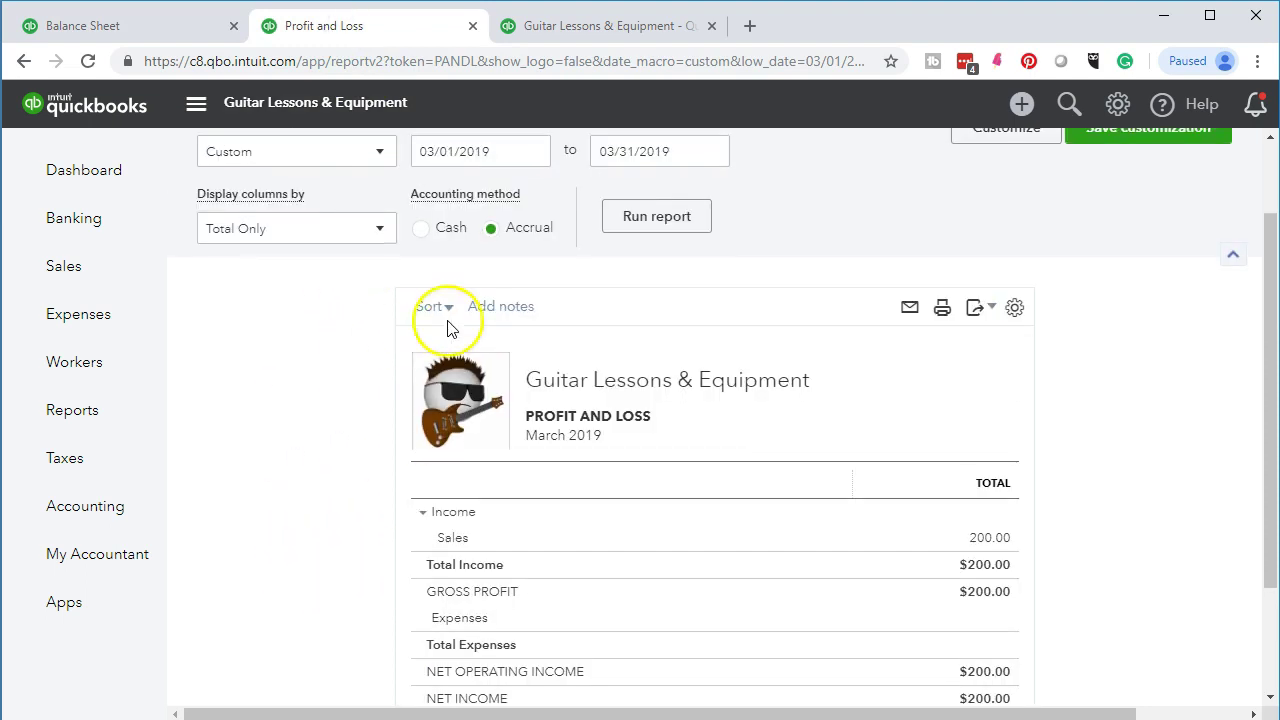
pyautogui.click(618, 228)
pyautogui.scroll(-1, 615, 280)
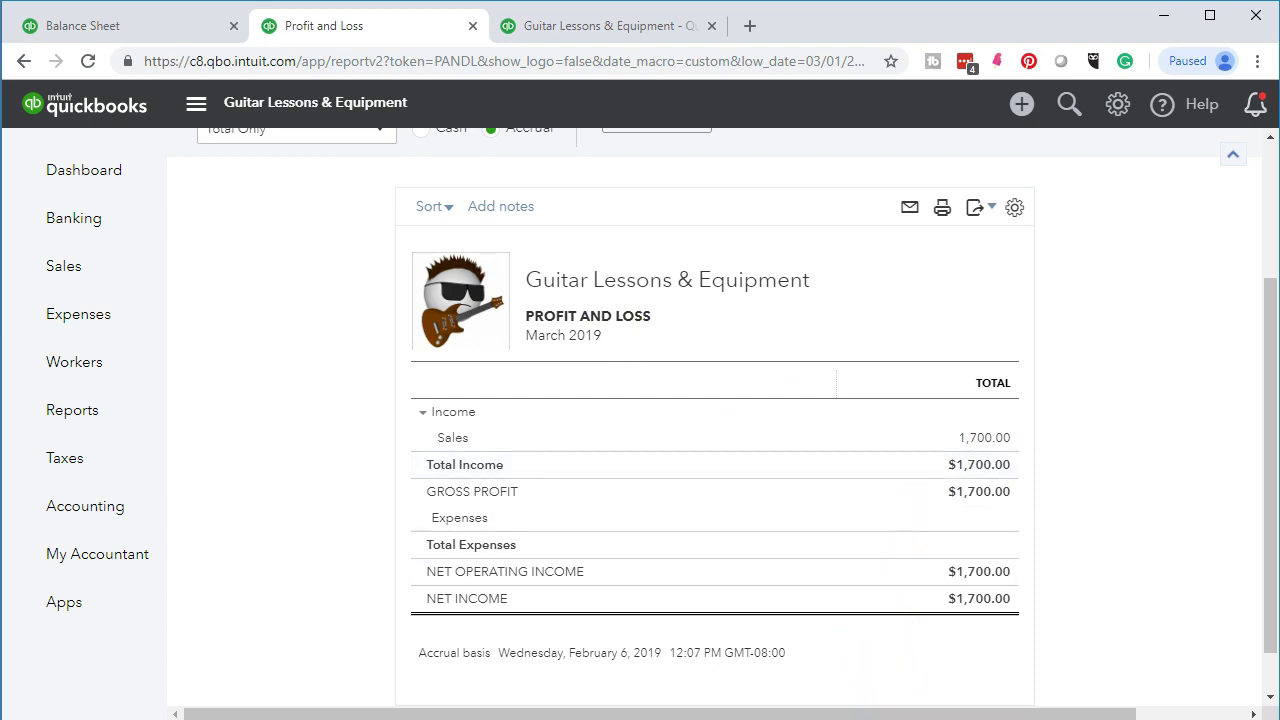
# Consult the deposits on the January bank statement PDF, then open the Accounts Receivable transaction detail from the Balance Sheet
pyautogui.hotkey('alt', 'Tab')
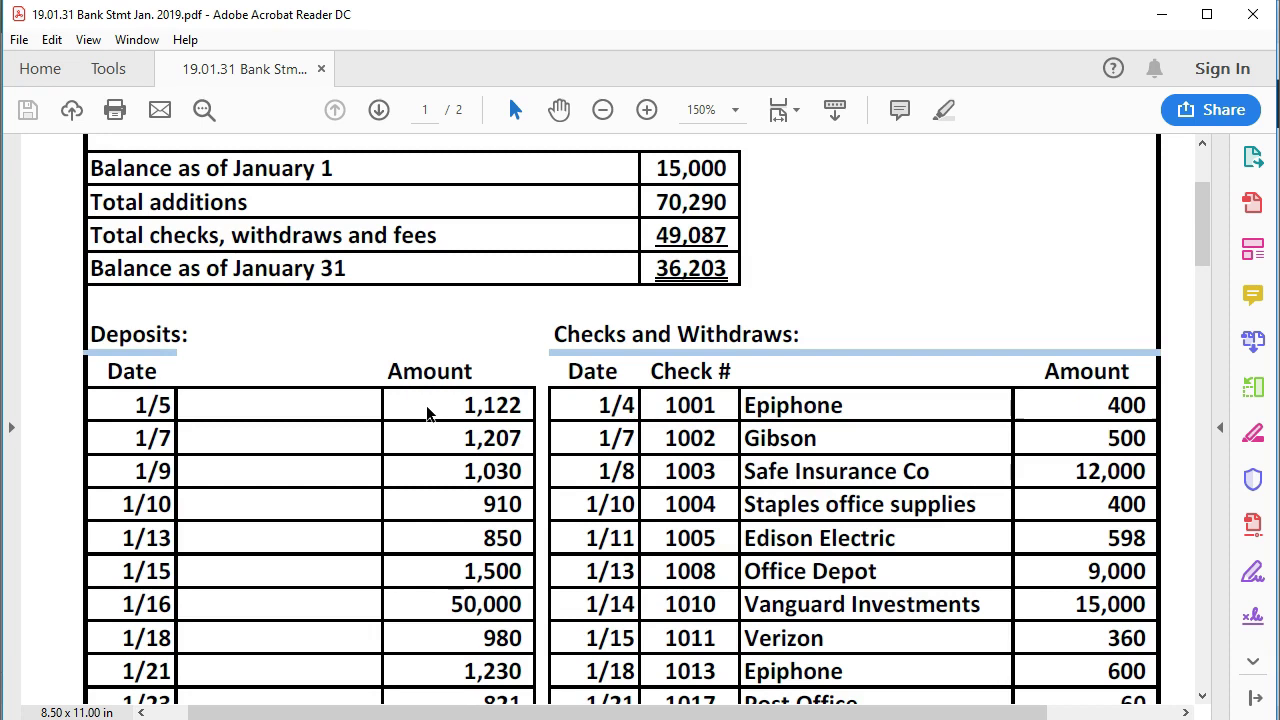
pyautogui.click(1161, 16)
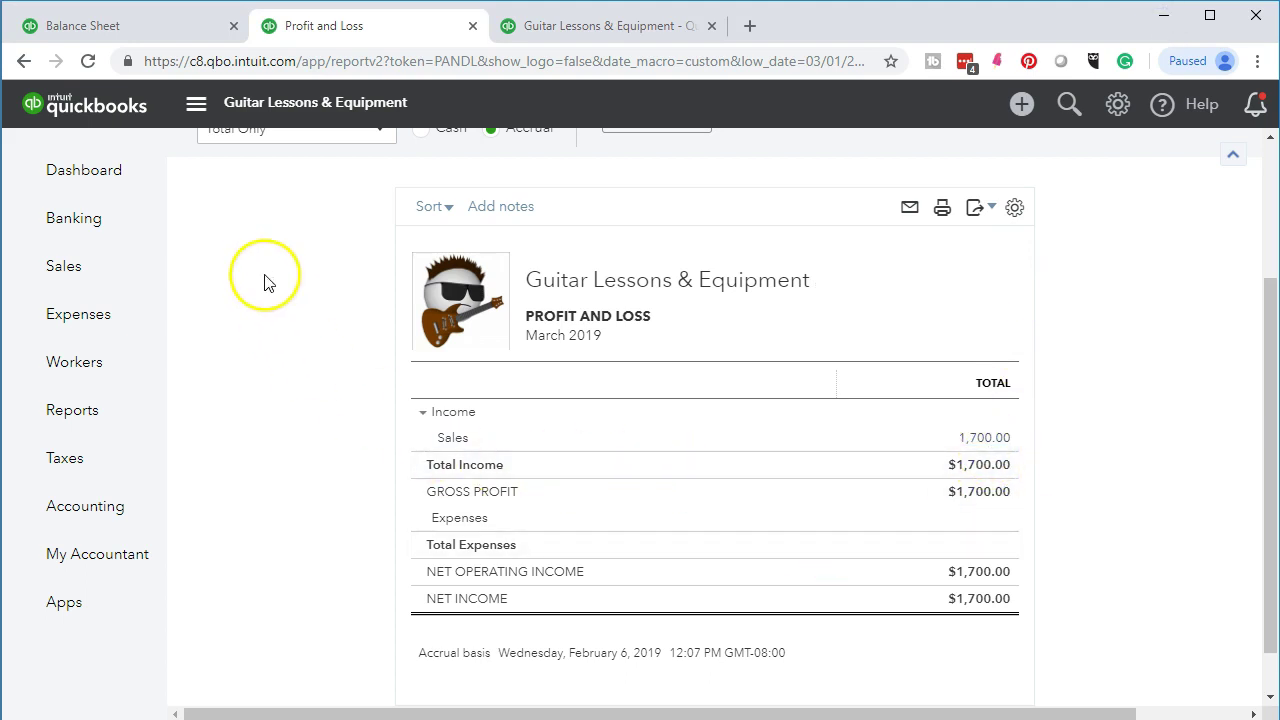
pyautogui.click(153, 30)
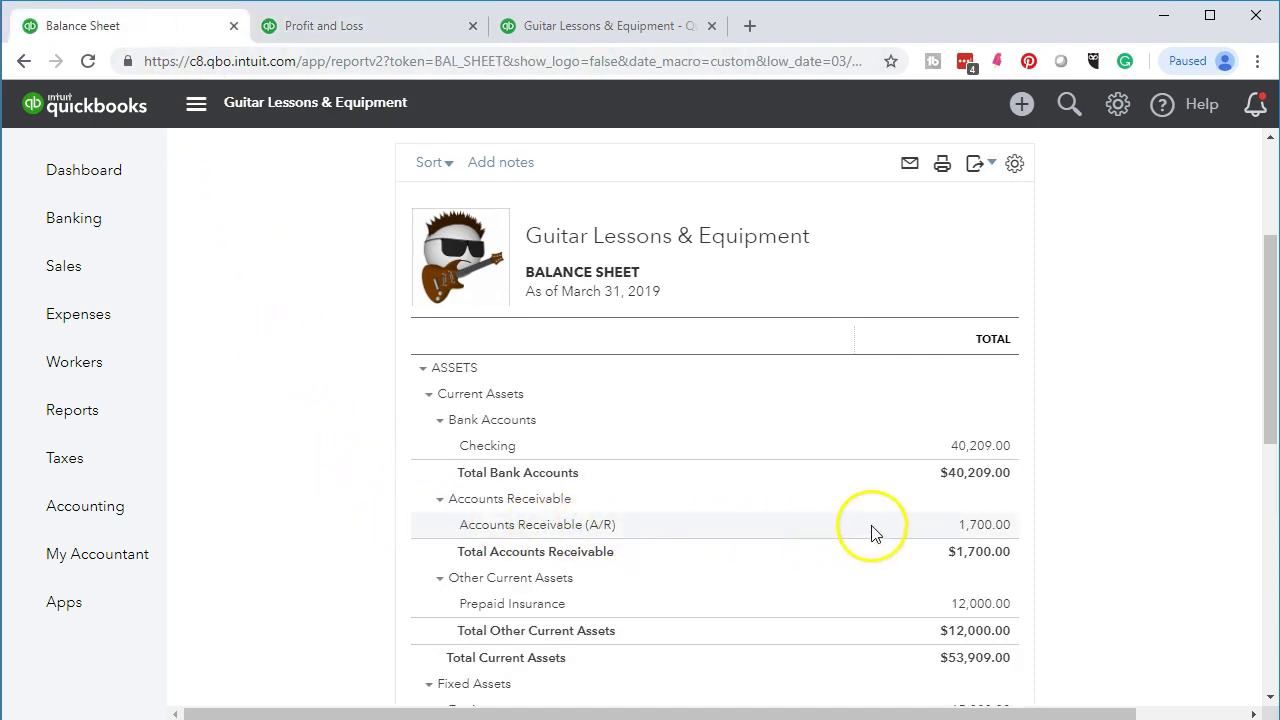
pyautogui.click(977, 525)
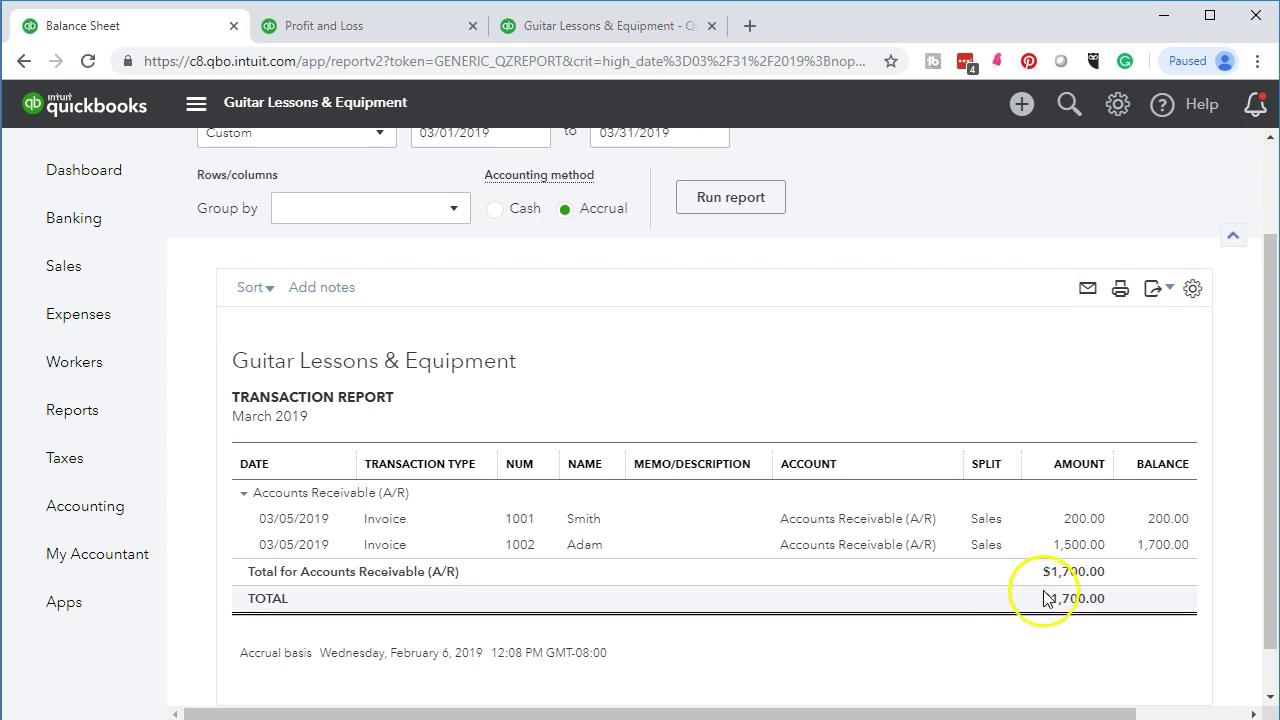
# Consult the deposits on the January bank statement PDF, then return to the Balance Sheet summary and review Accounts Receivable
pyautogui.hotkey('alt', 'Tab')
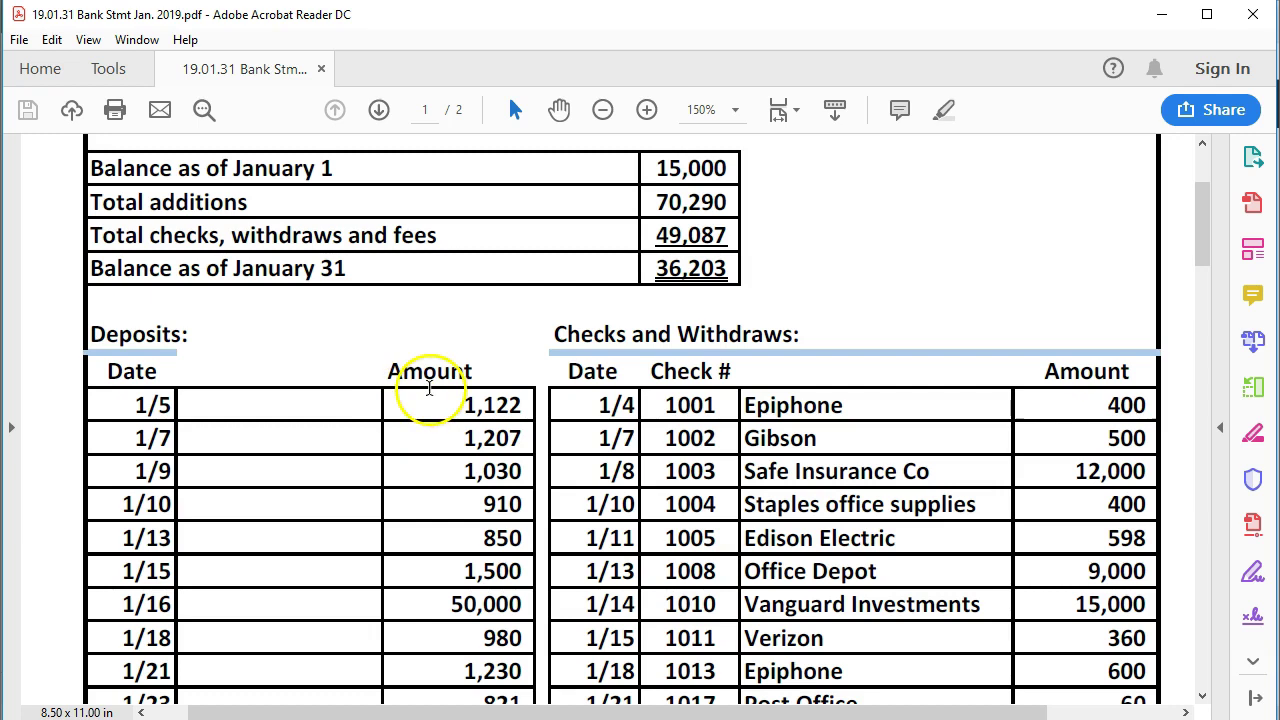
pyautogui.click(1162, 16)
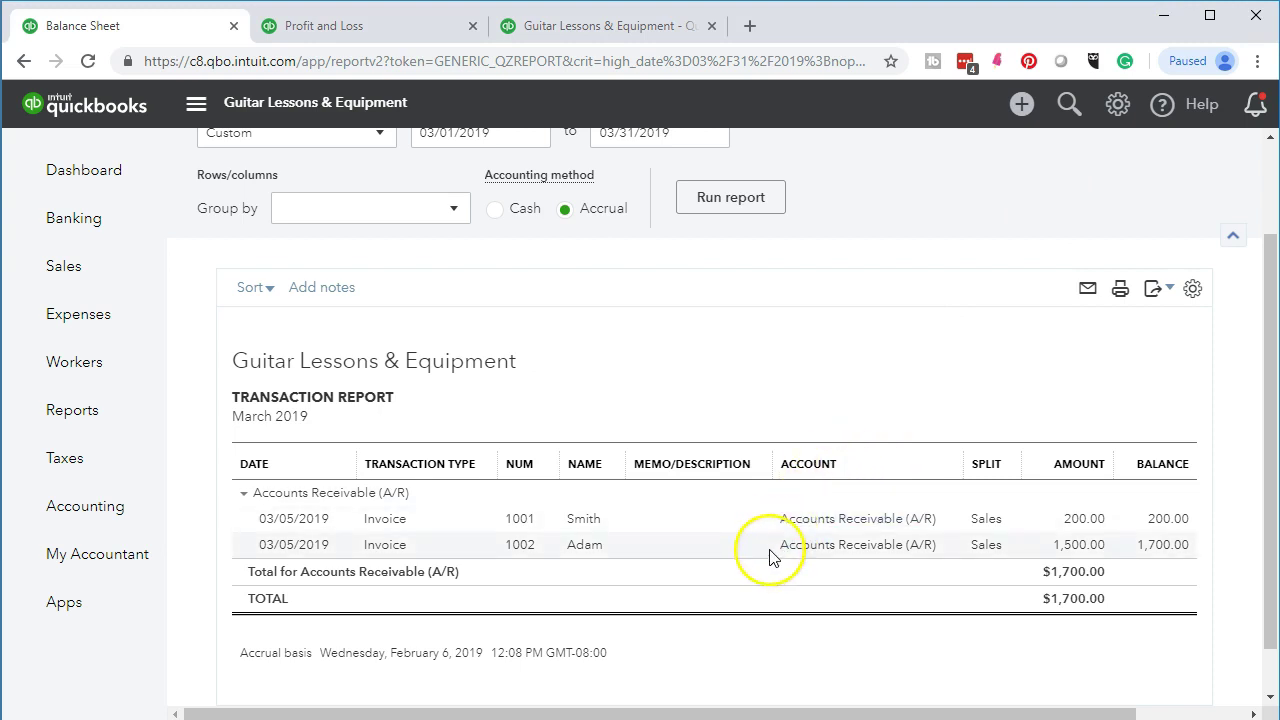
pyautogui.scroll(1, 768, 558)
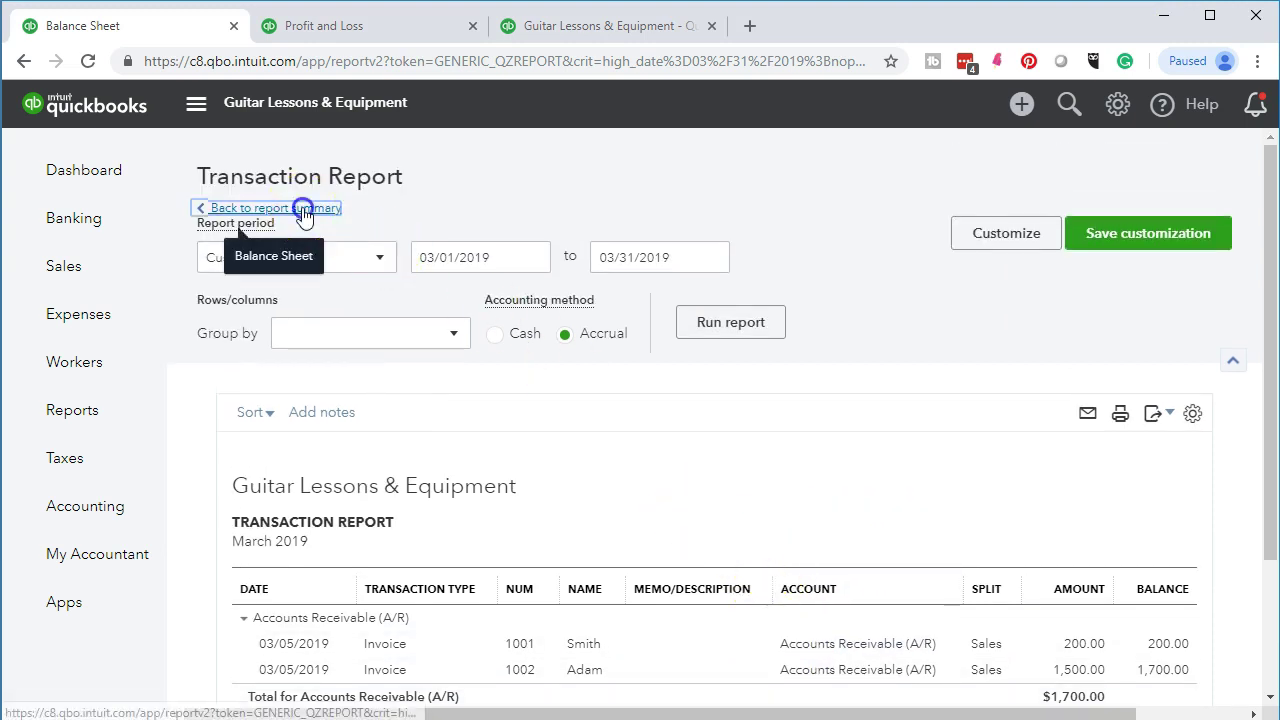
pyautogui.click(292, 189)
pyautogui.scroll(-2, 405, 547)
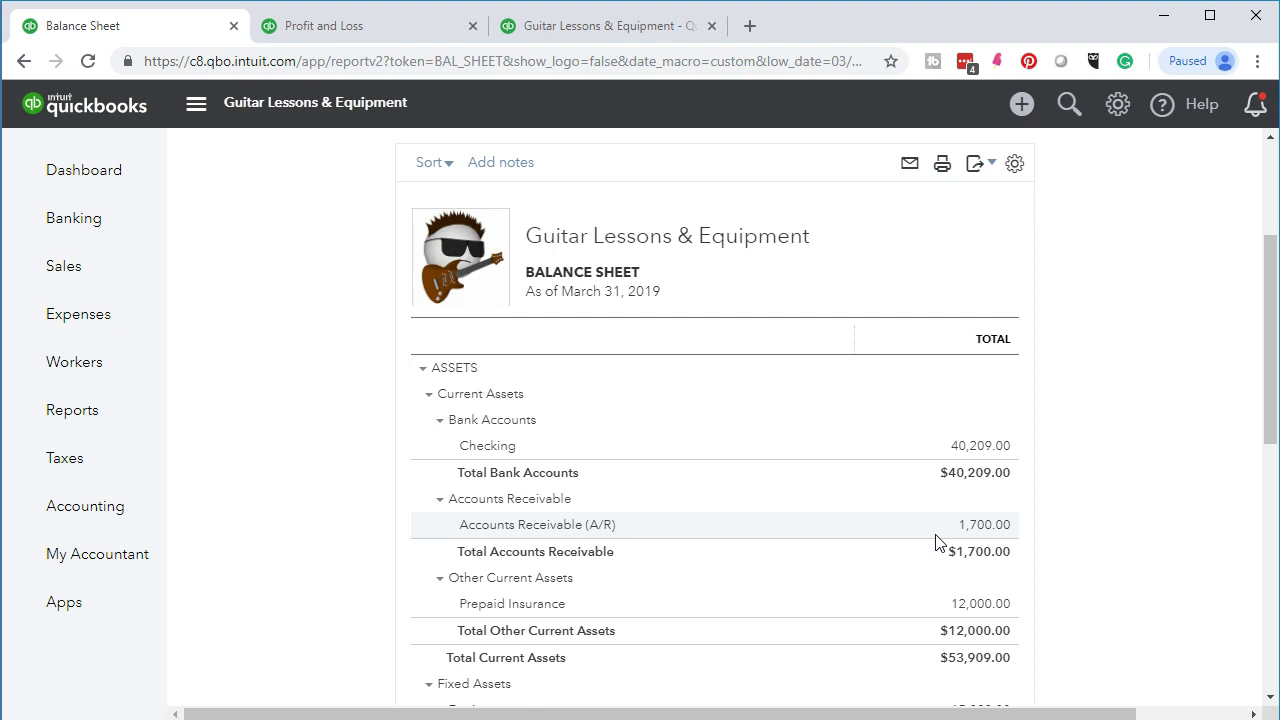
pyautogui.scroll(-2, 936, 542)
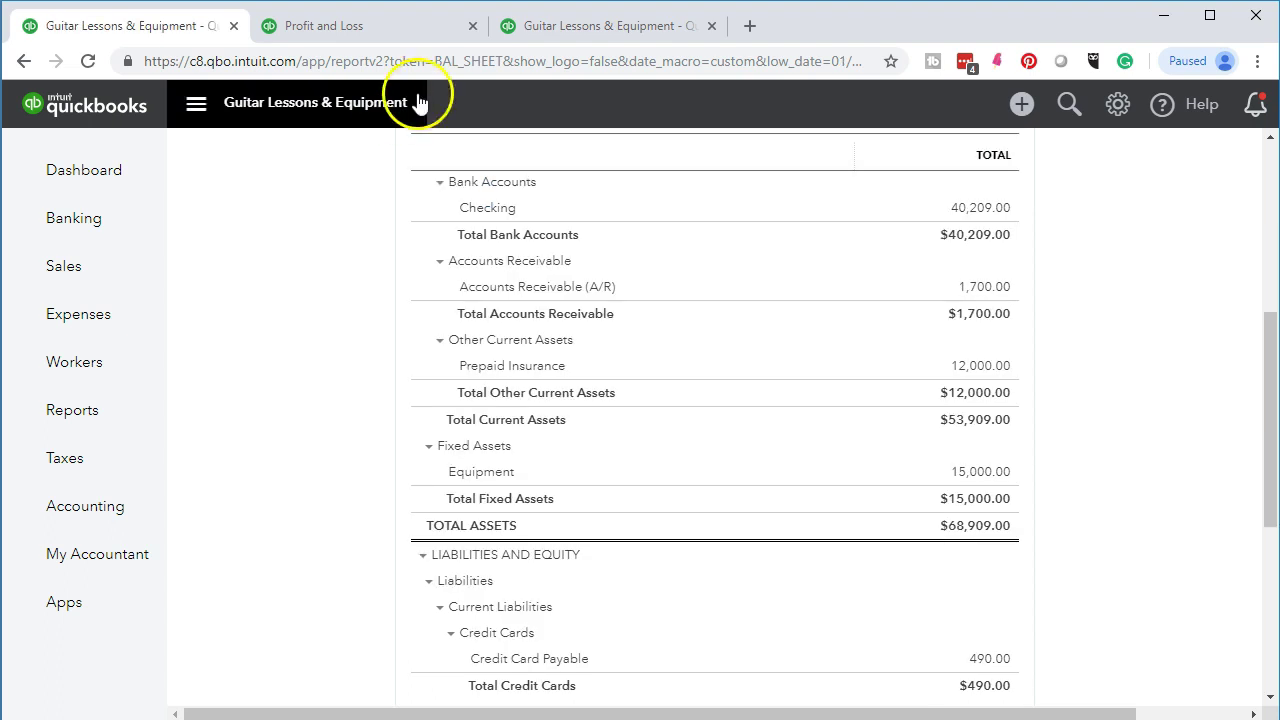
# Start a new journal entry dated 03/05/2019 with Accounts Receivable (A/R) as the category of the first line
pyautogui.click(588, 28)
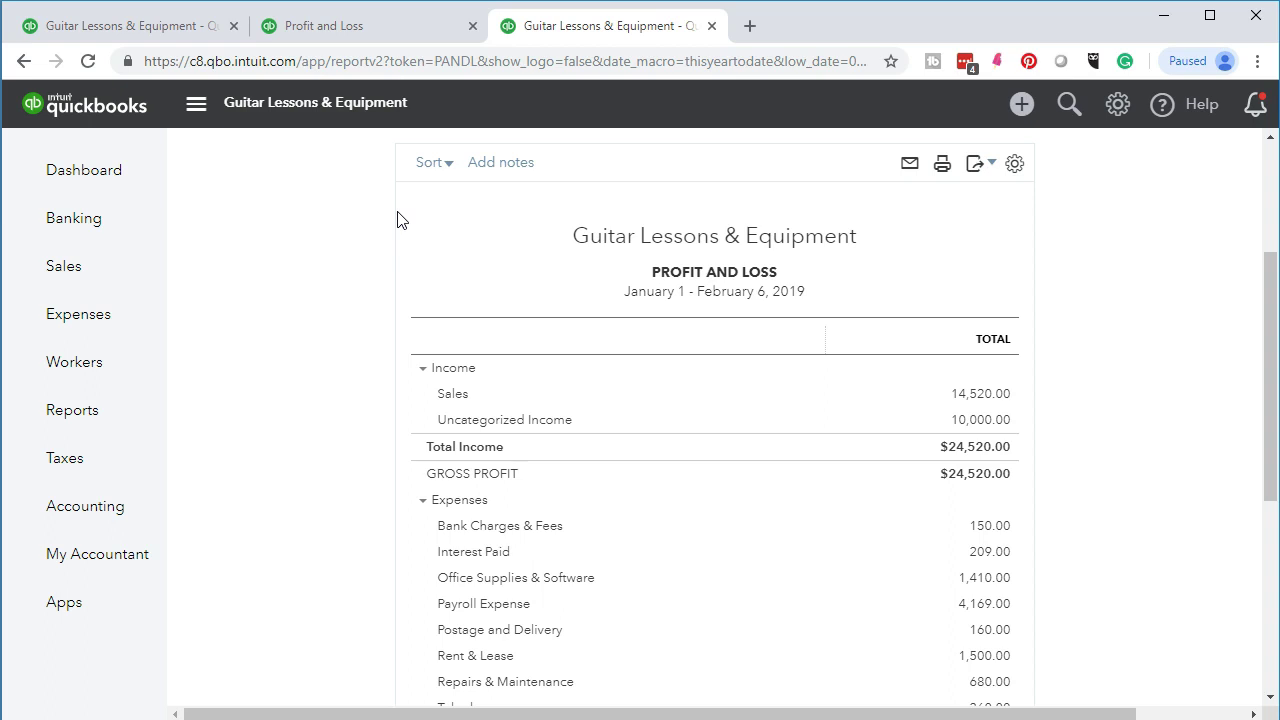
pyautogui.click(1021, 116)
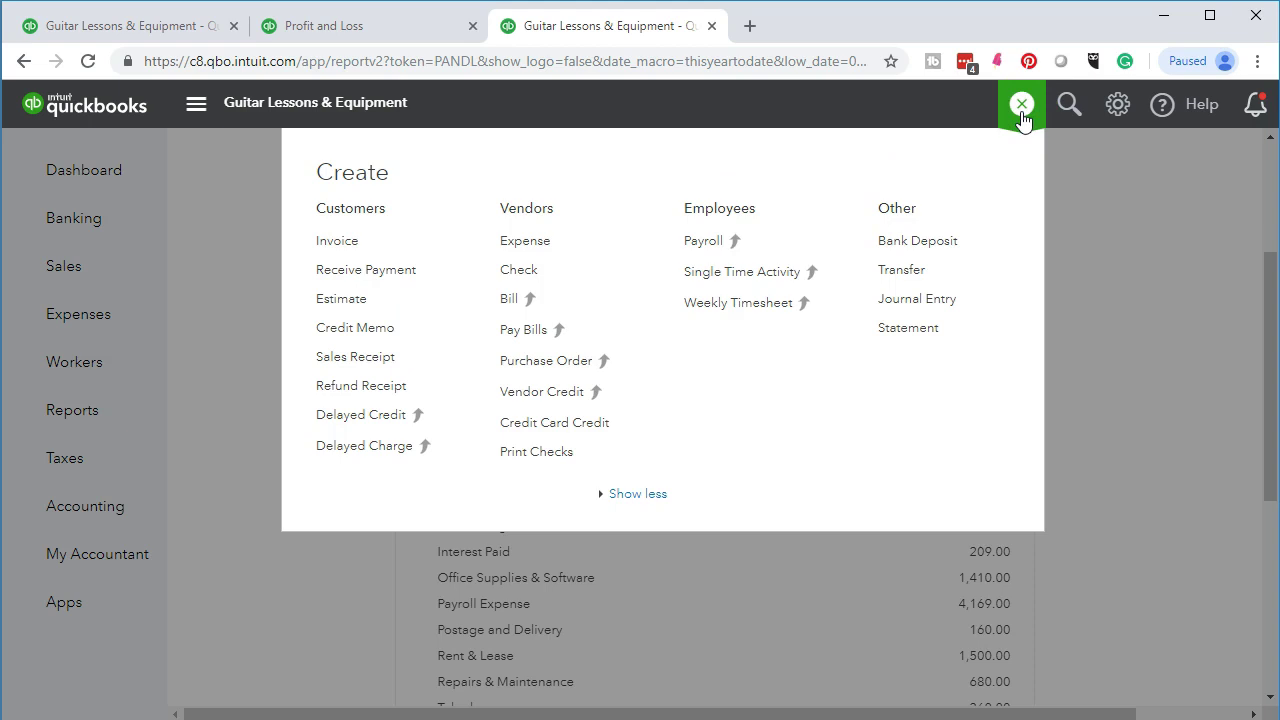
pyautogui.click(966, 302)
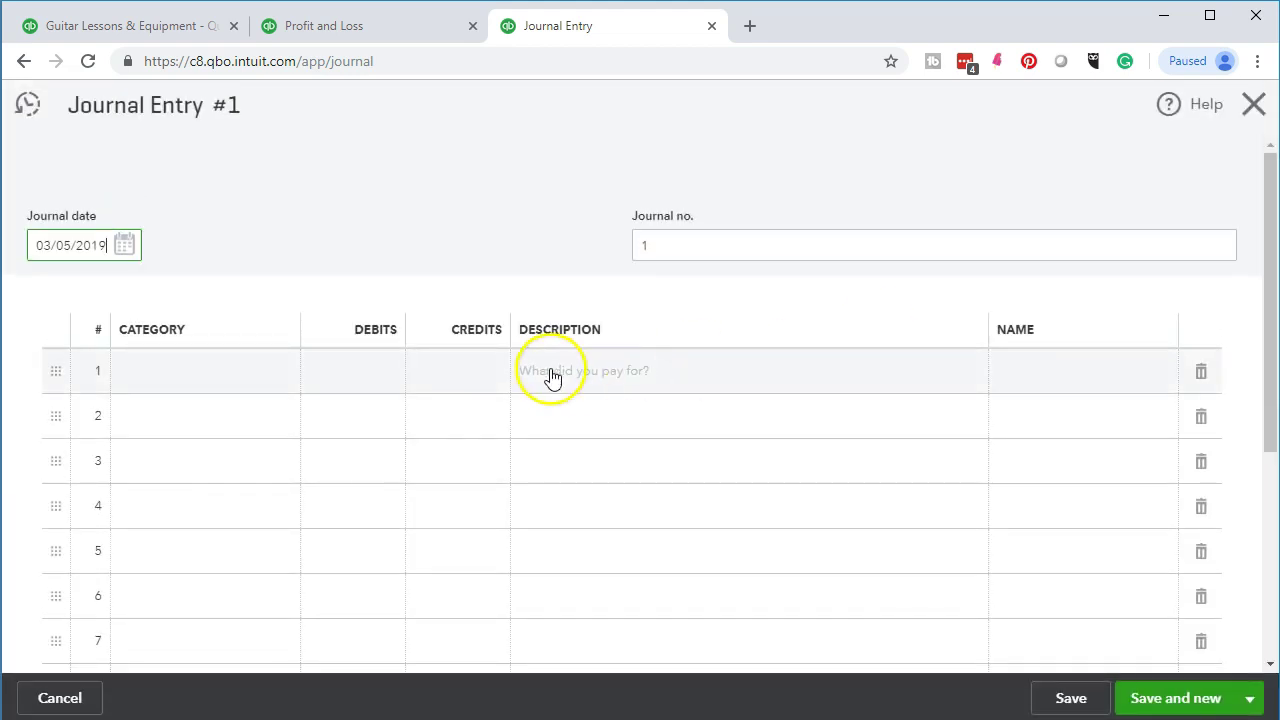
pyautogui.click(494, 375)
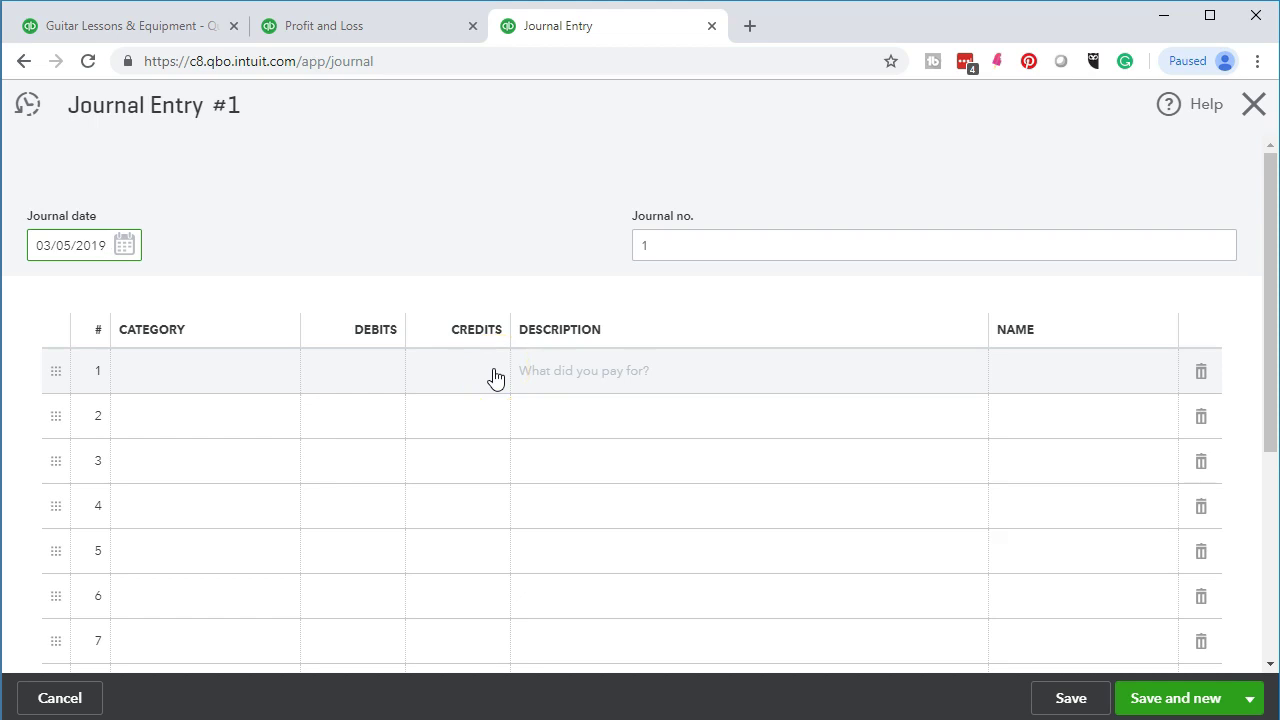
pyautogui.click(217, 380)
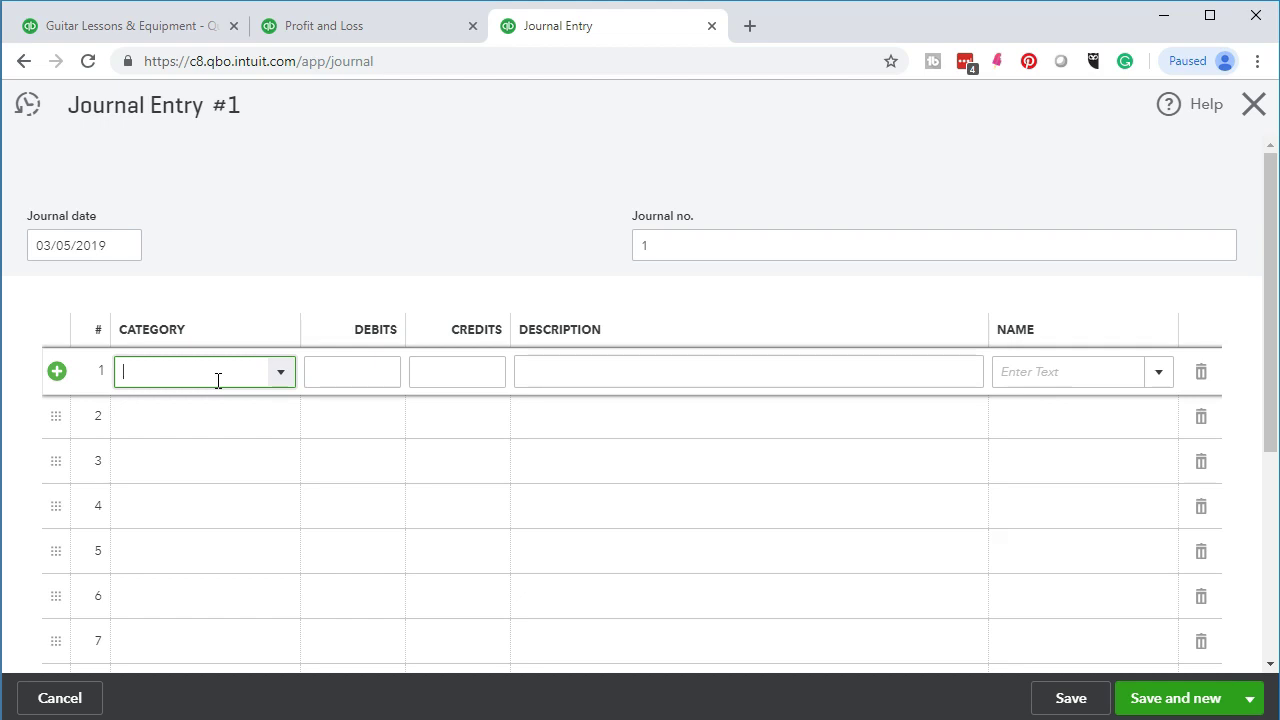
pyautogui.write('ACC')
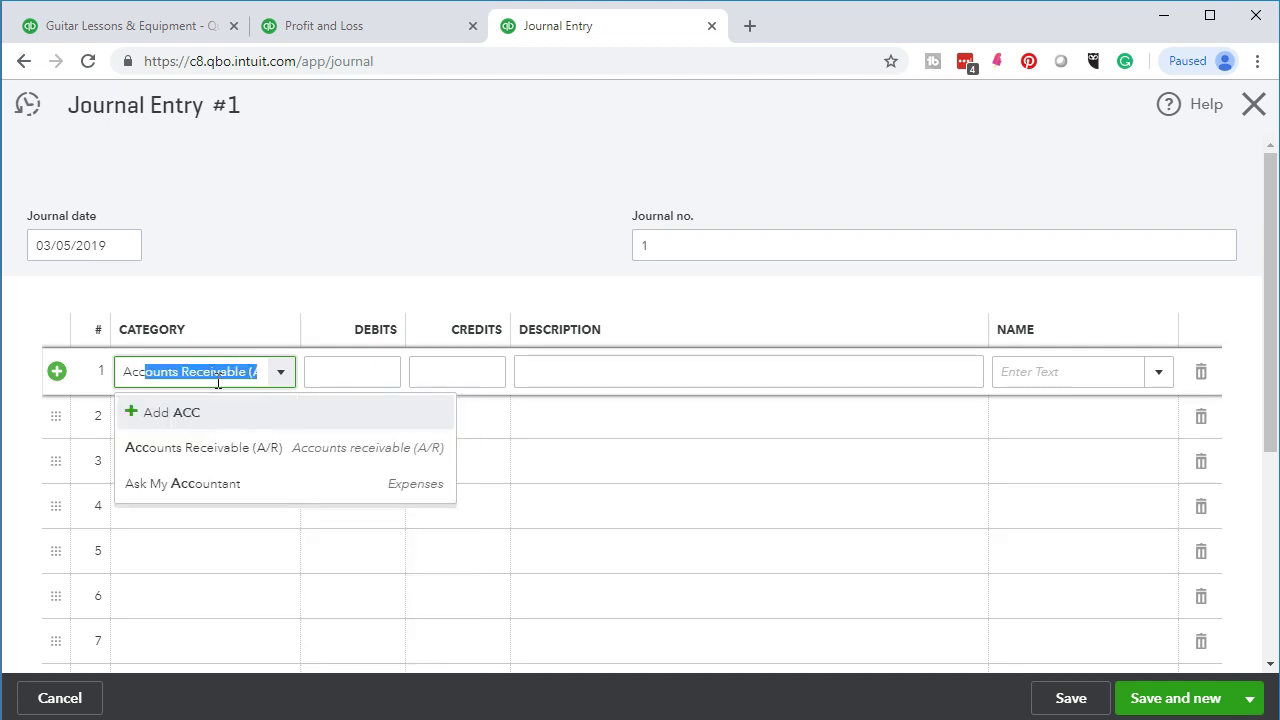
pyautogui.click(207, 443)
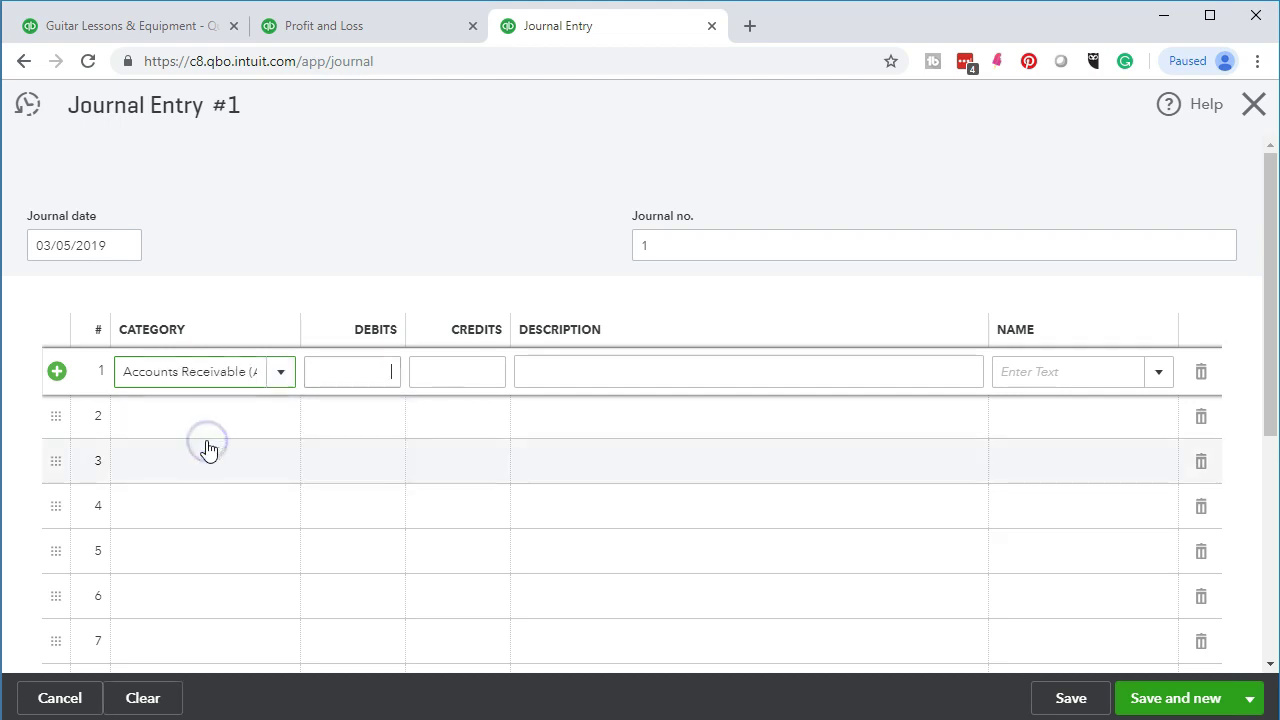
# Credit 1,700 on the first line with the description "To clear AR to sales to record on cash basis"
pyautogui.press('Tab')
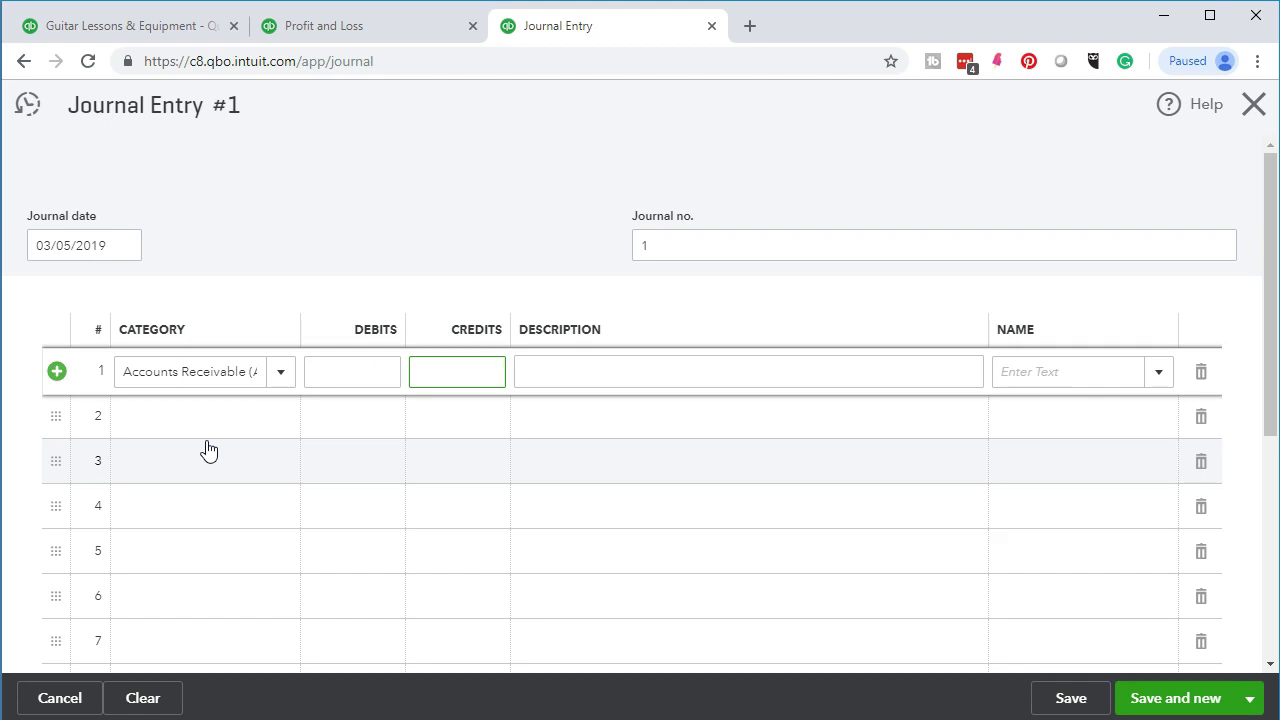
pyautogui.write('1700')
pyautogui.press('Tab')
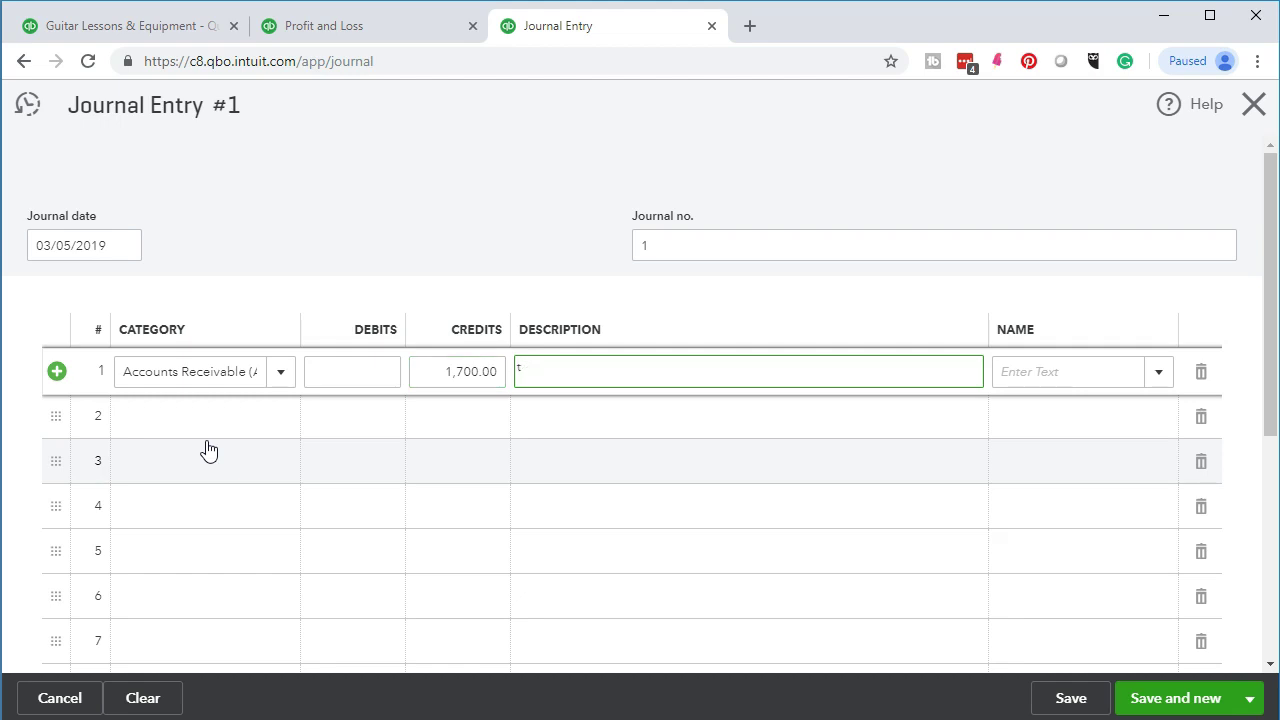
pyautogui.write('To clear AR to sales to record on cash basis')
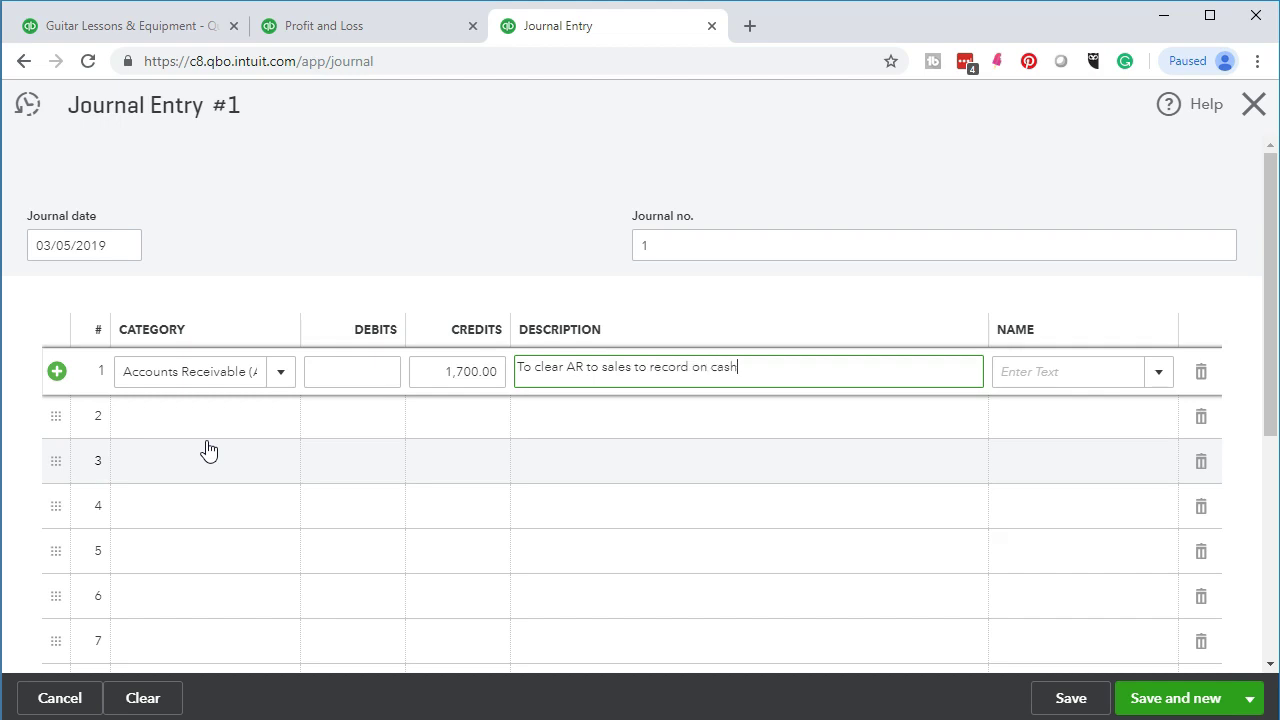
pyautogui.press('Tab')
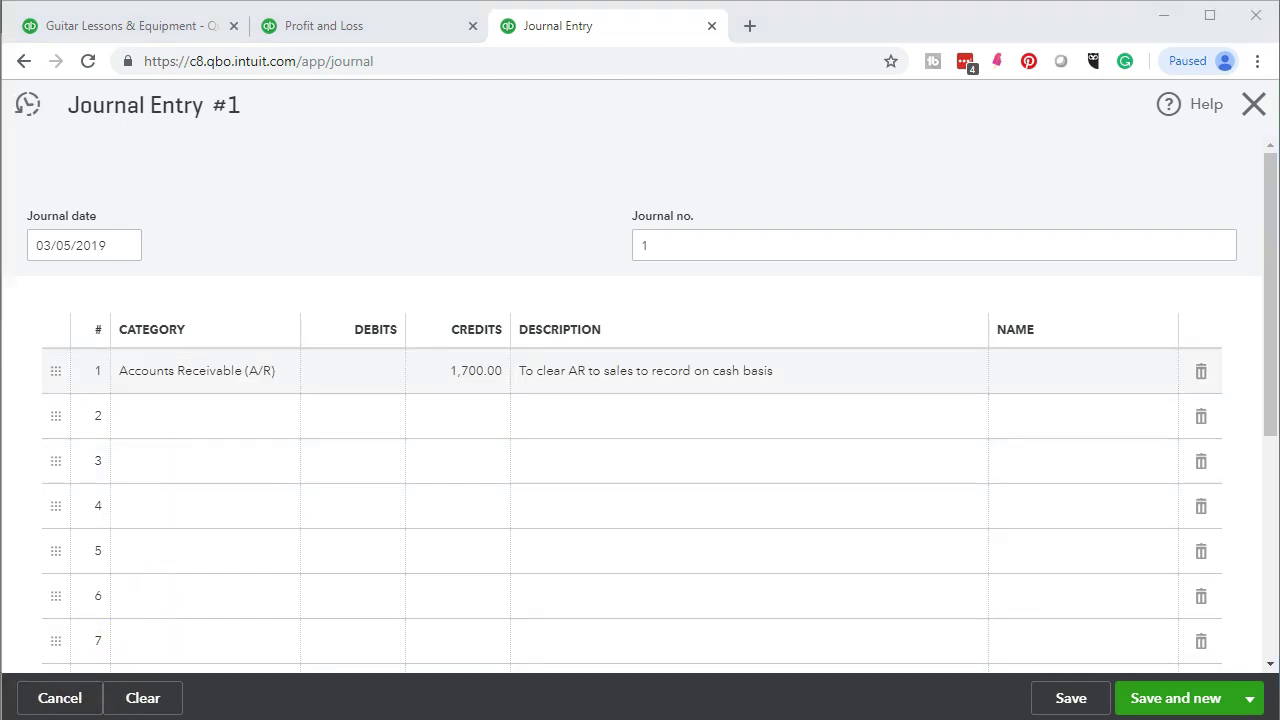
# Add a new customer named "Clearing Customer" as the name on the Accounts Receivable line
pyautogui.click(1078, 373)
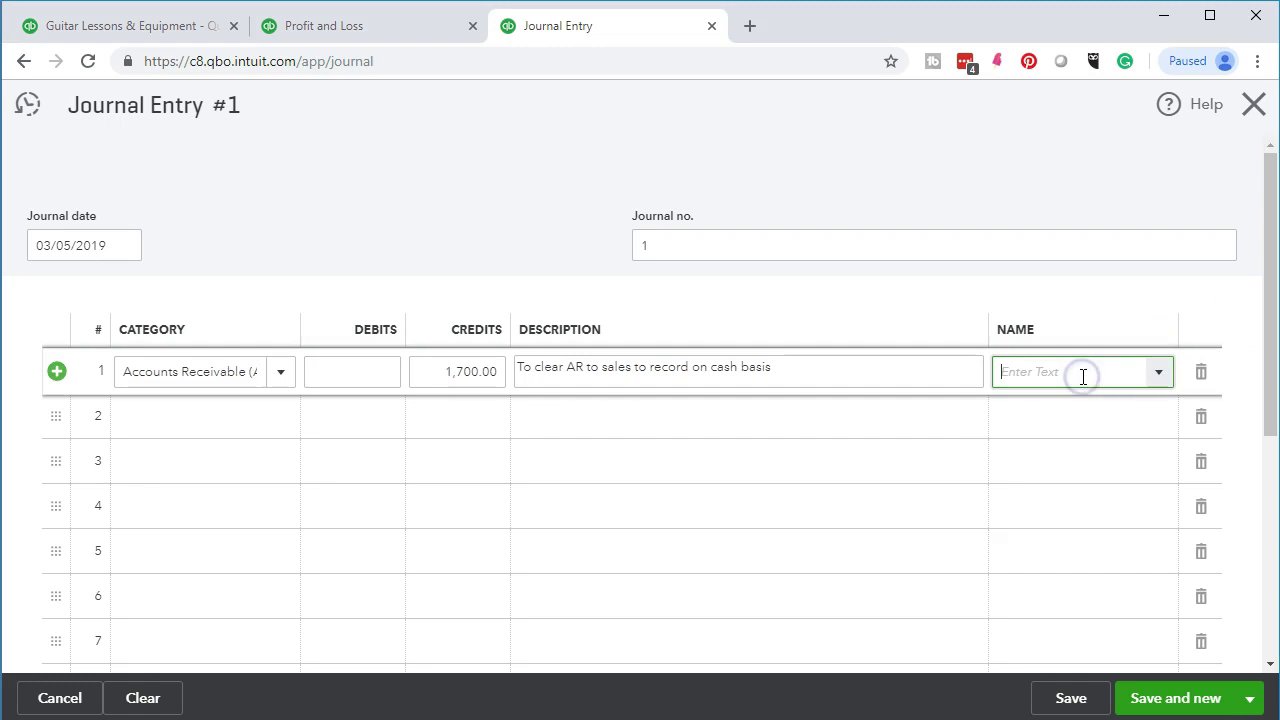
pyautogui.write('Clearing Customer')
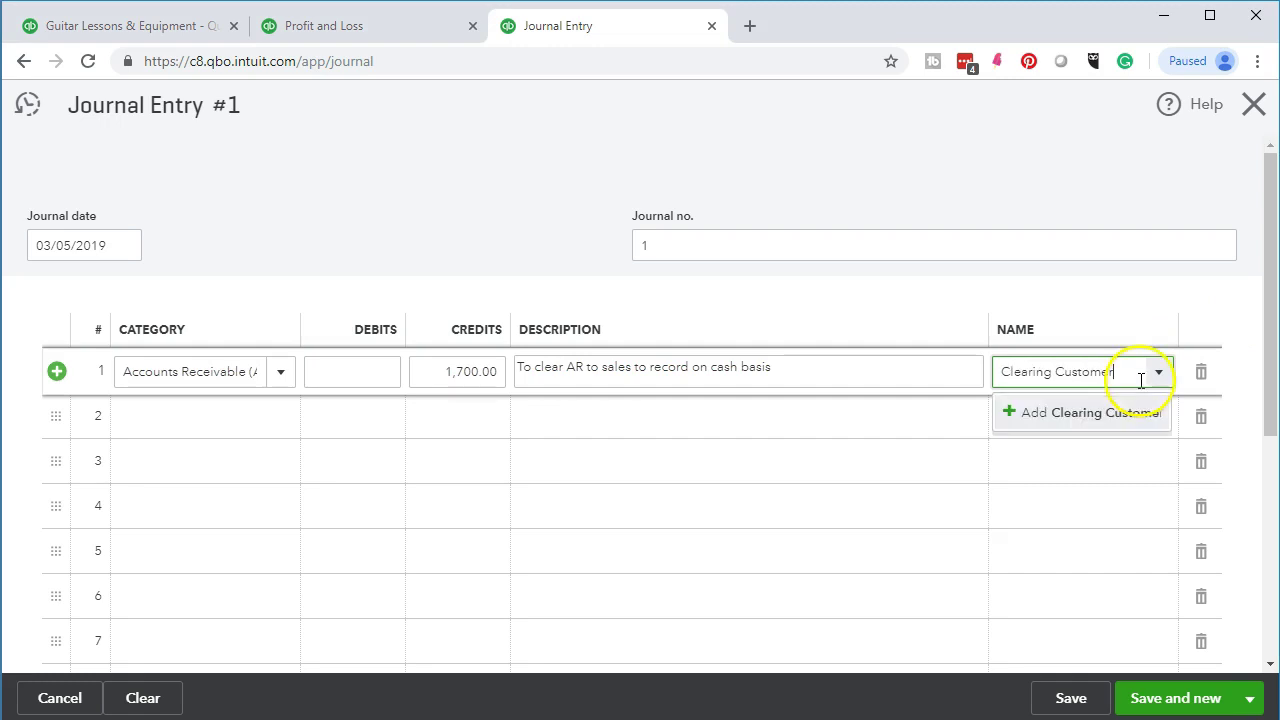
pyautogui.click(1054, 404)
pyautogui.click(1062, 626)
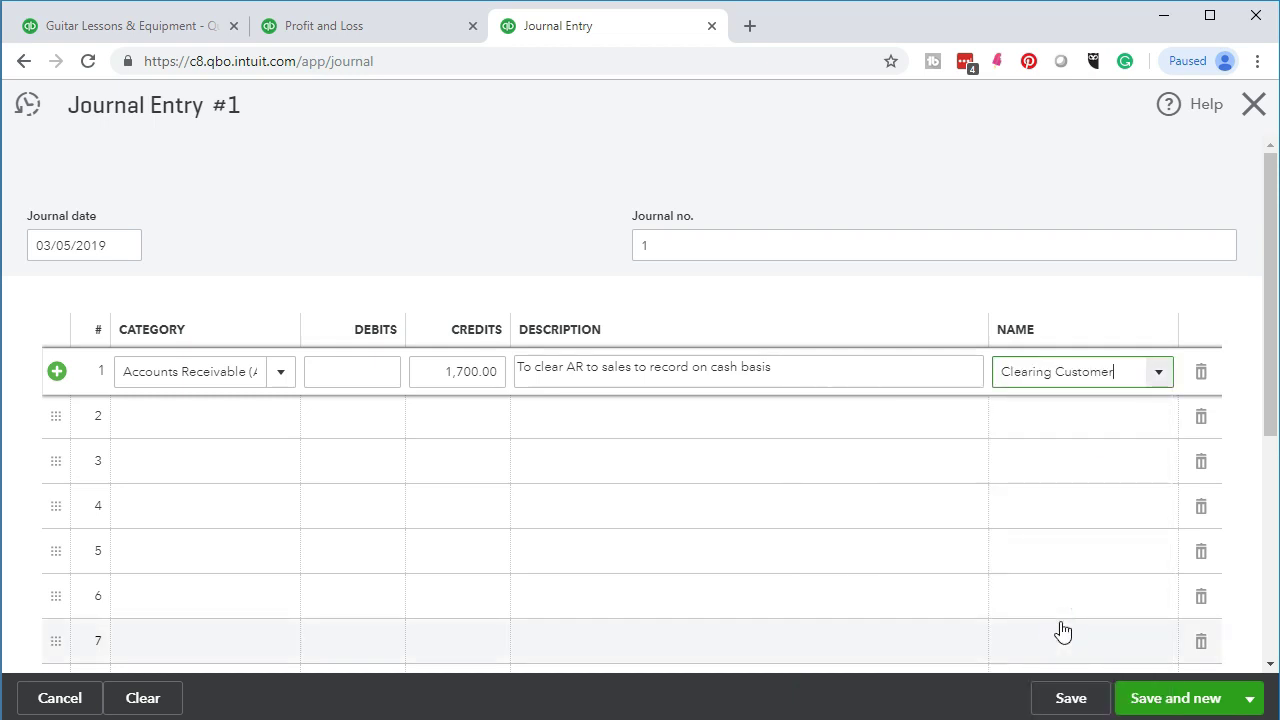
pyautogui.click(1035, 600)
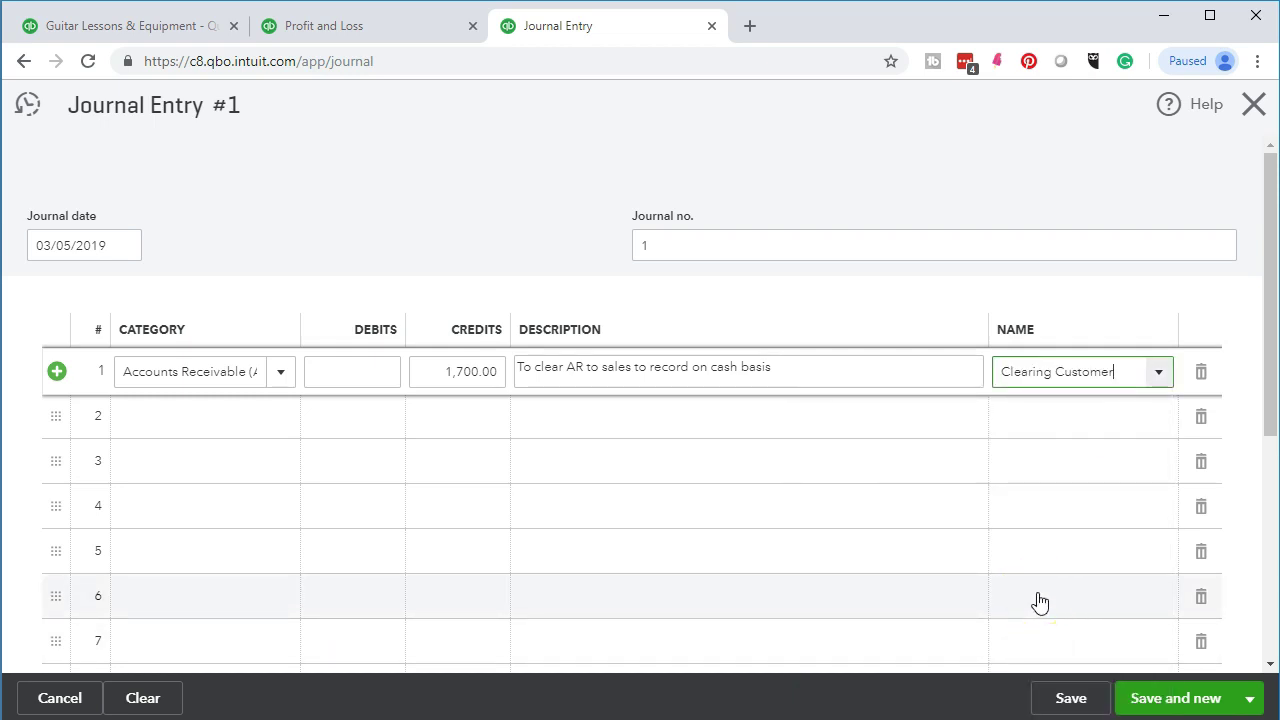
# Assign the second line to Sales with the 1,700 debit, then save and close the journal entry
pyautogui.click(184, 426)
pyautogui.write('sal')
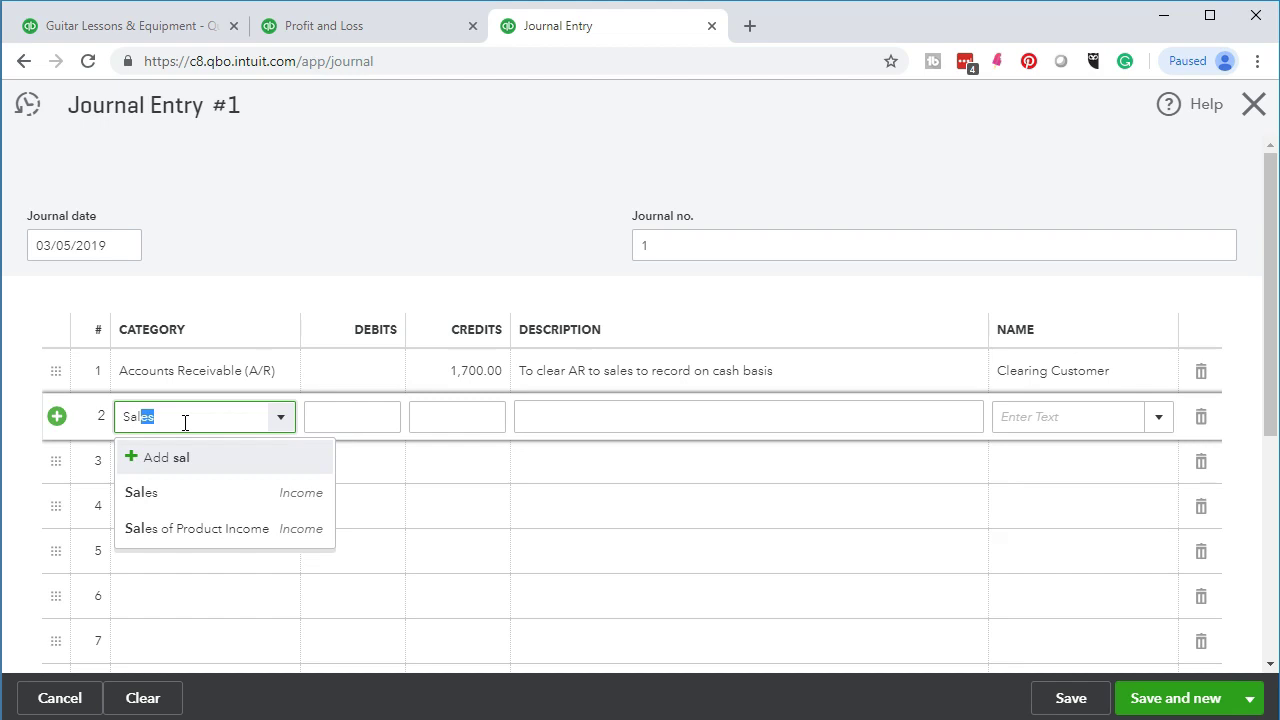
pyautogui.click(177, 494)
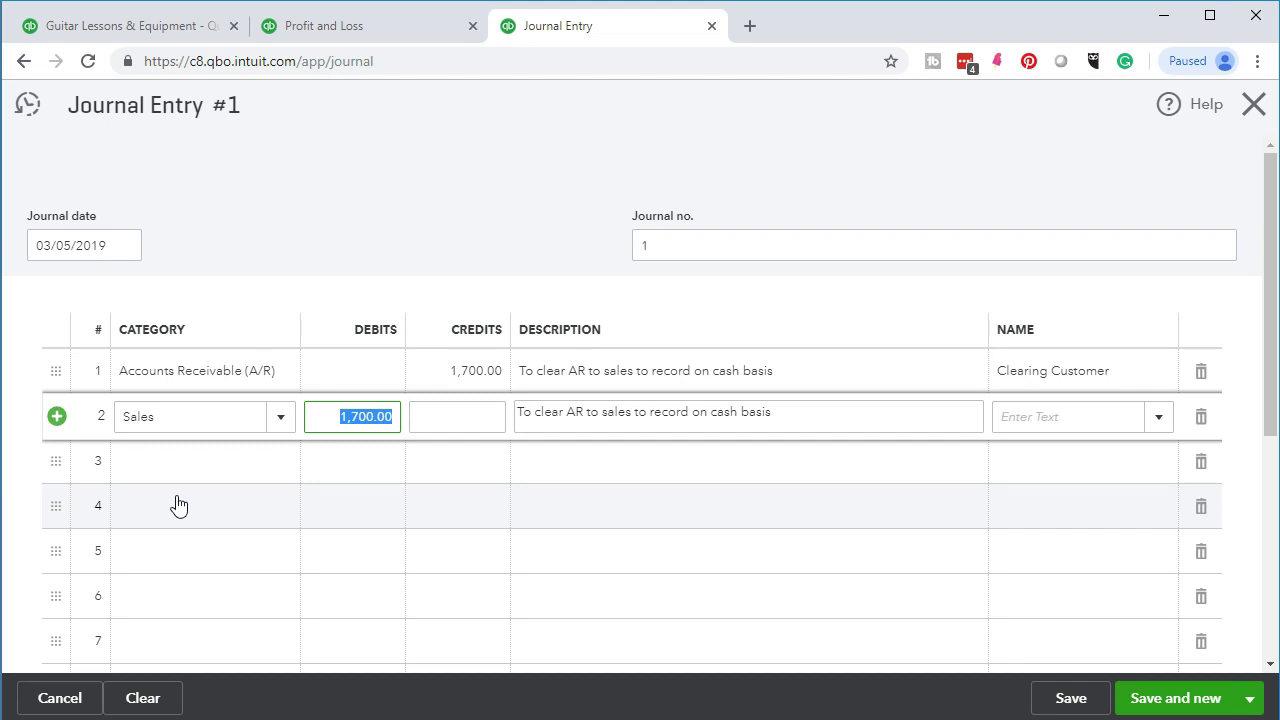
pyautogui.click(1078, 701)
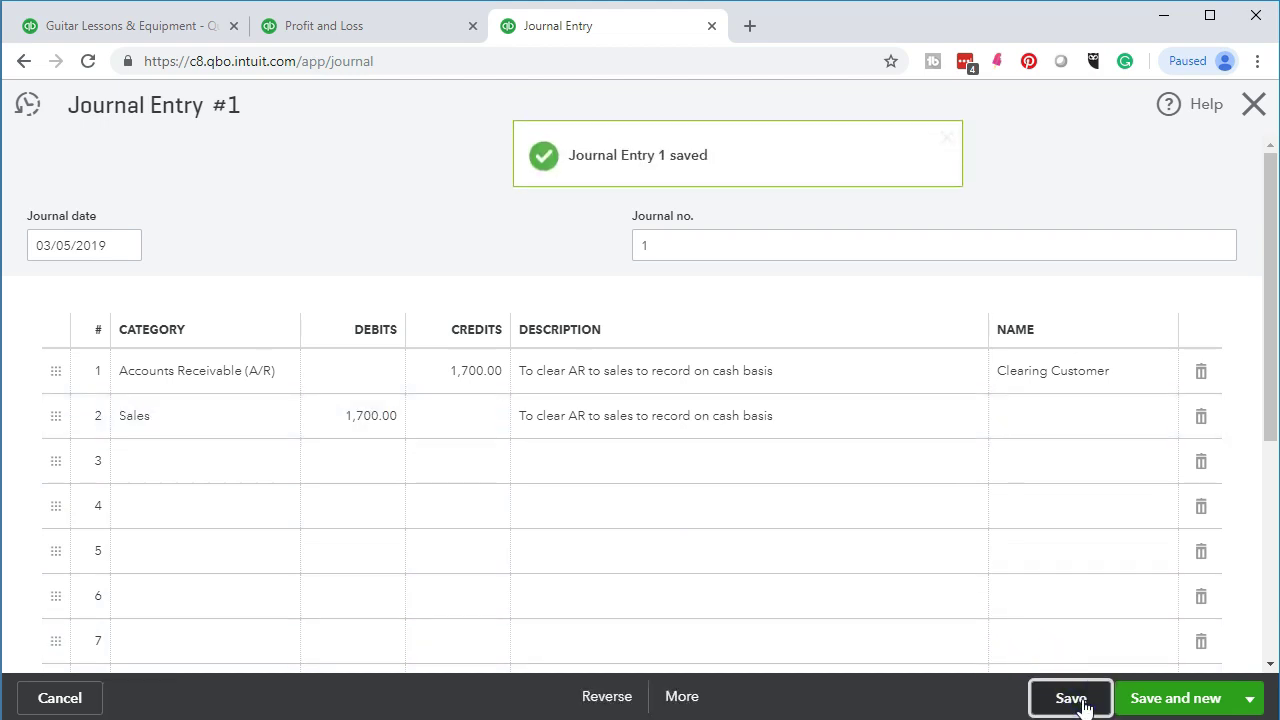
pyautogui.click(1253, 105)
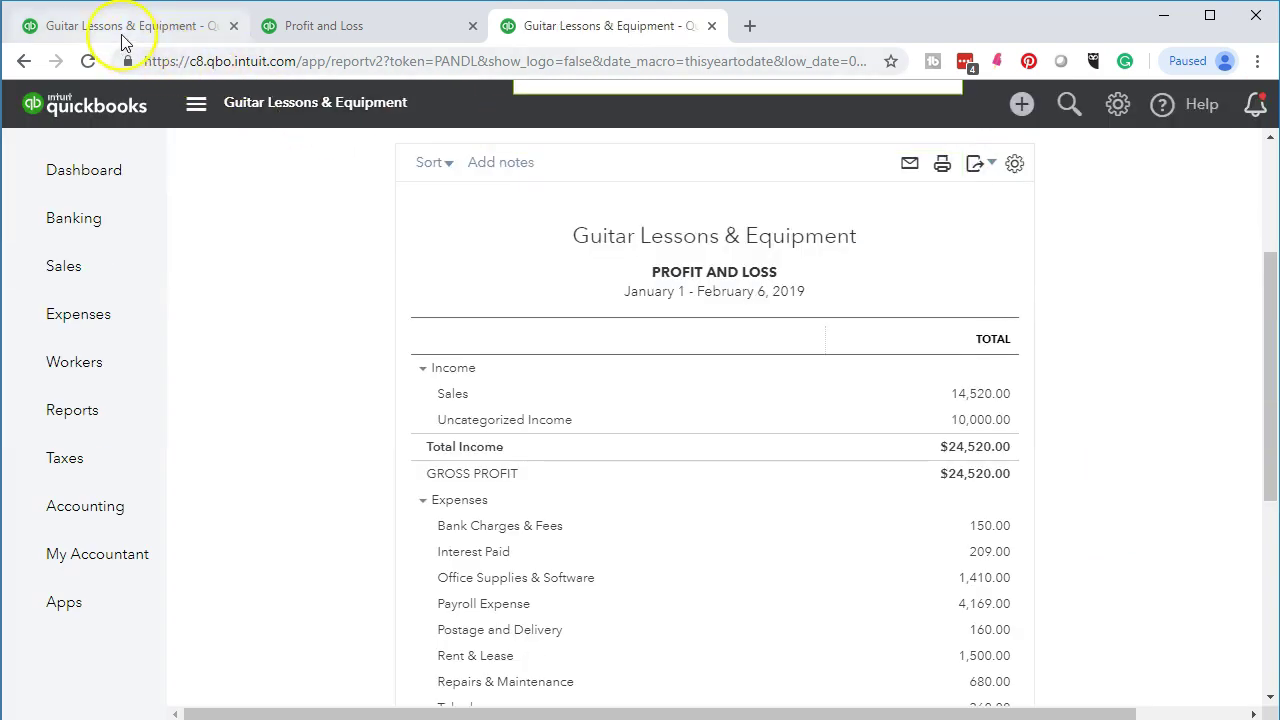
# Rerun the Balance Sheet for 01/01/2019 to 03/31/2019 and review the Accounts Receivable transaction detail
pyautogui.click(121, 30)
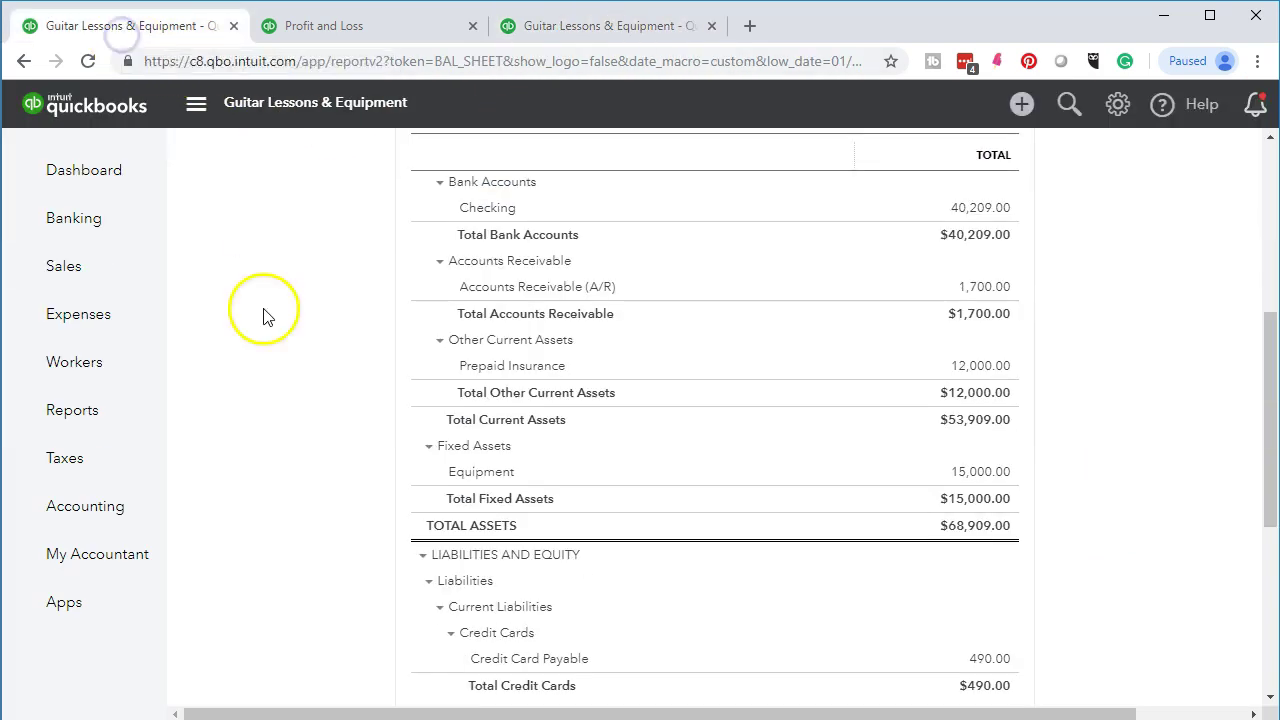
pyautogui.scroll(5, 290, 390)
pyautogui.click(636, 330)
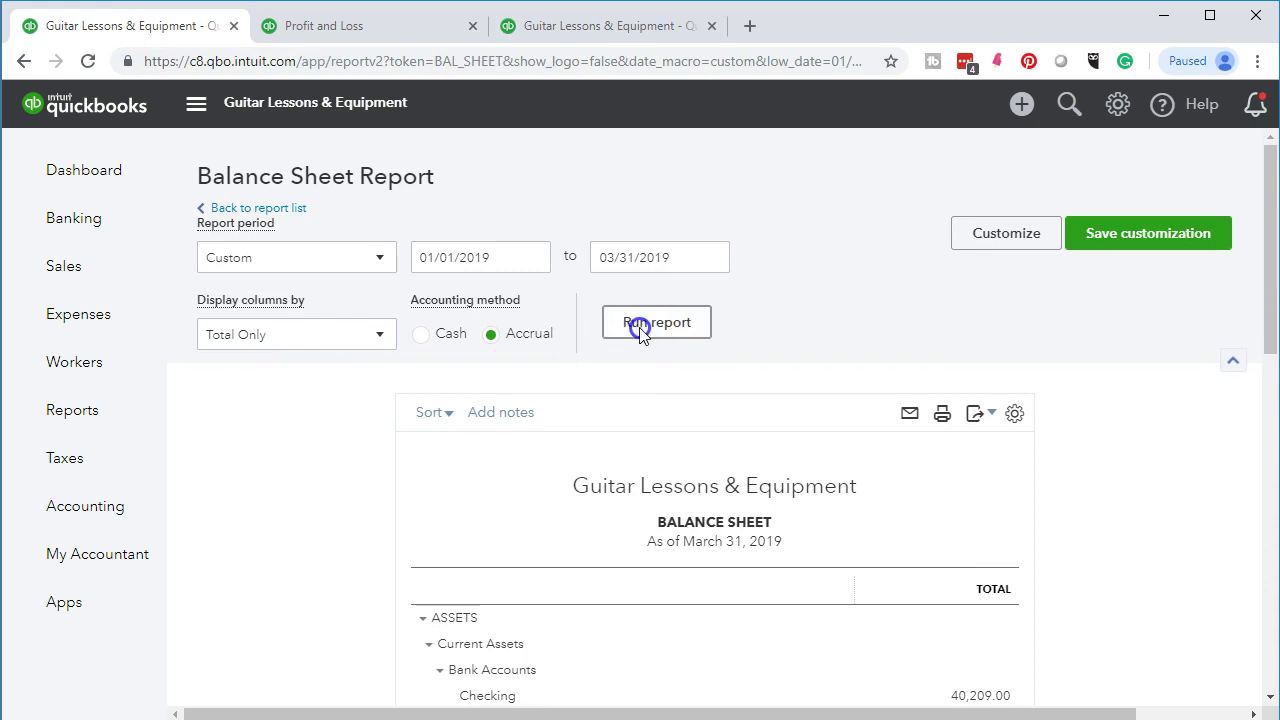
pyautogui.scroll(-3, 614, 357)
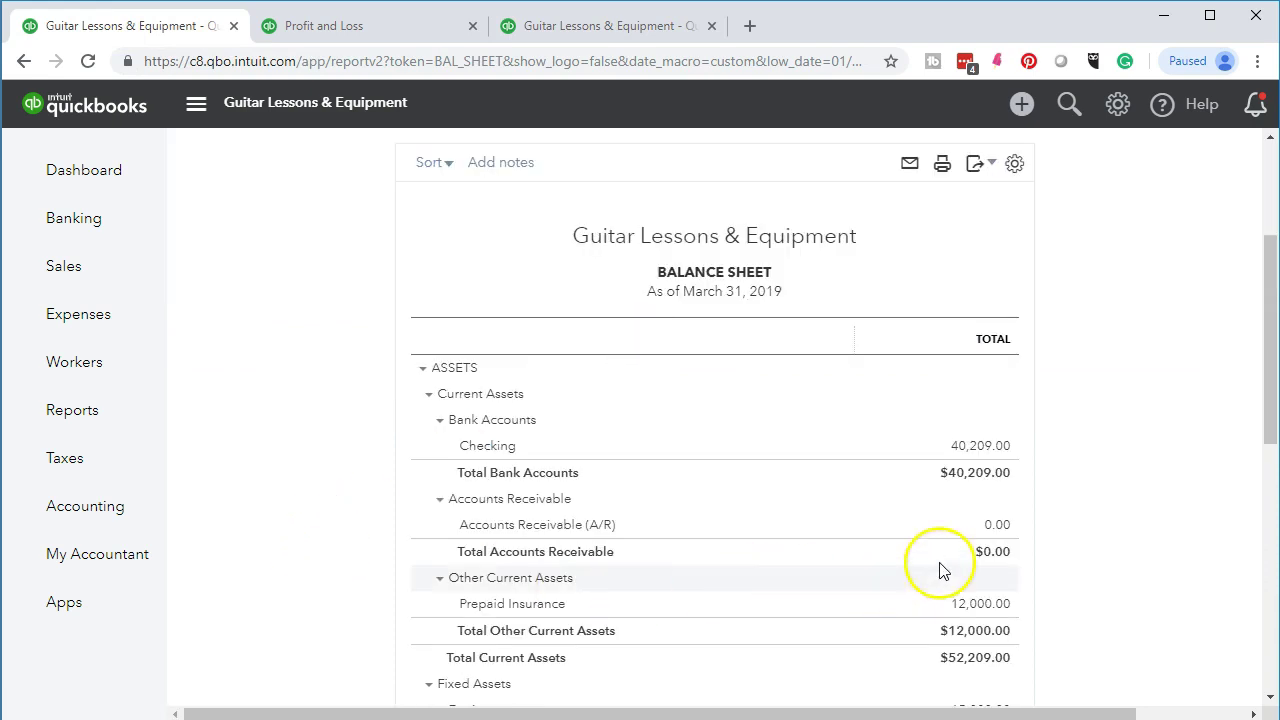
pyautogui.click(1002, 530)
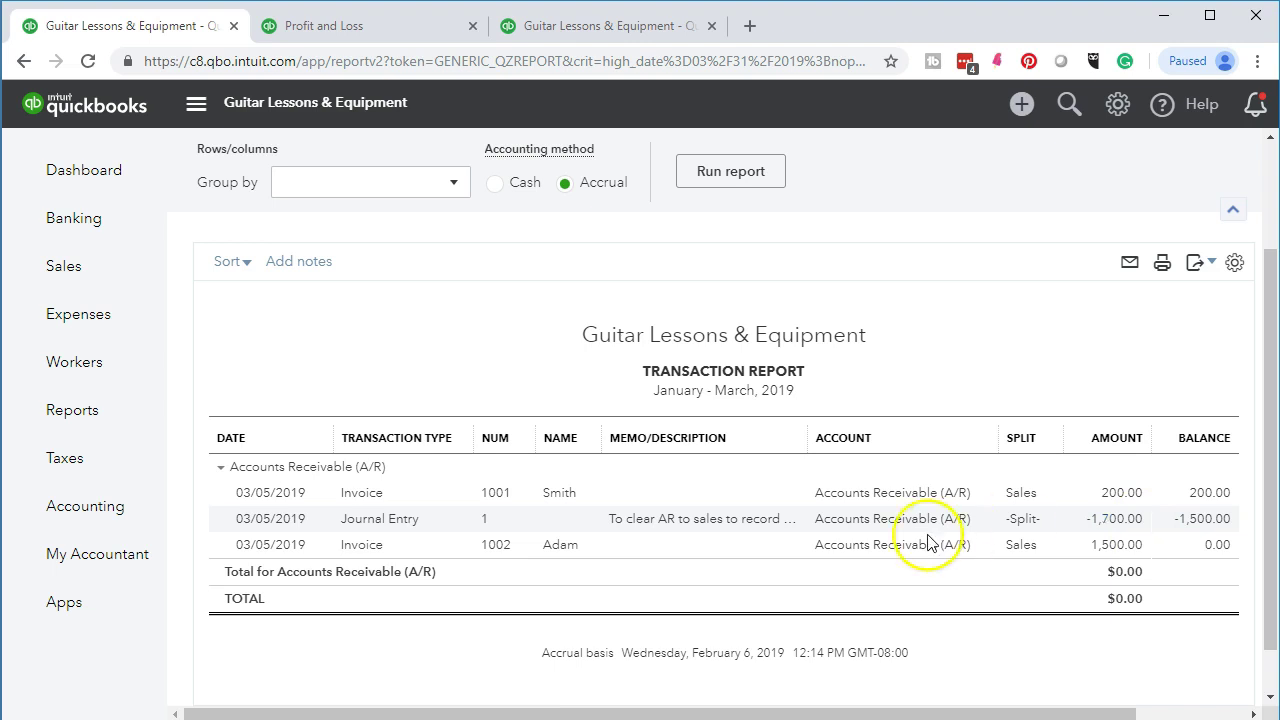
pyautogui.scroll(2, 414, 537)
pyautogui.click(250, 213)
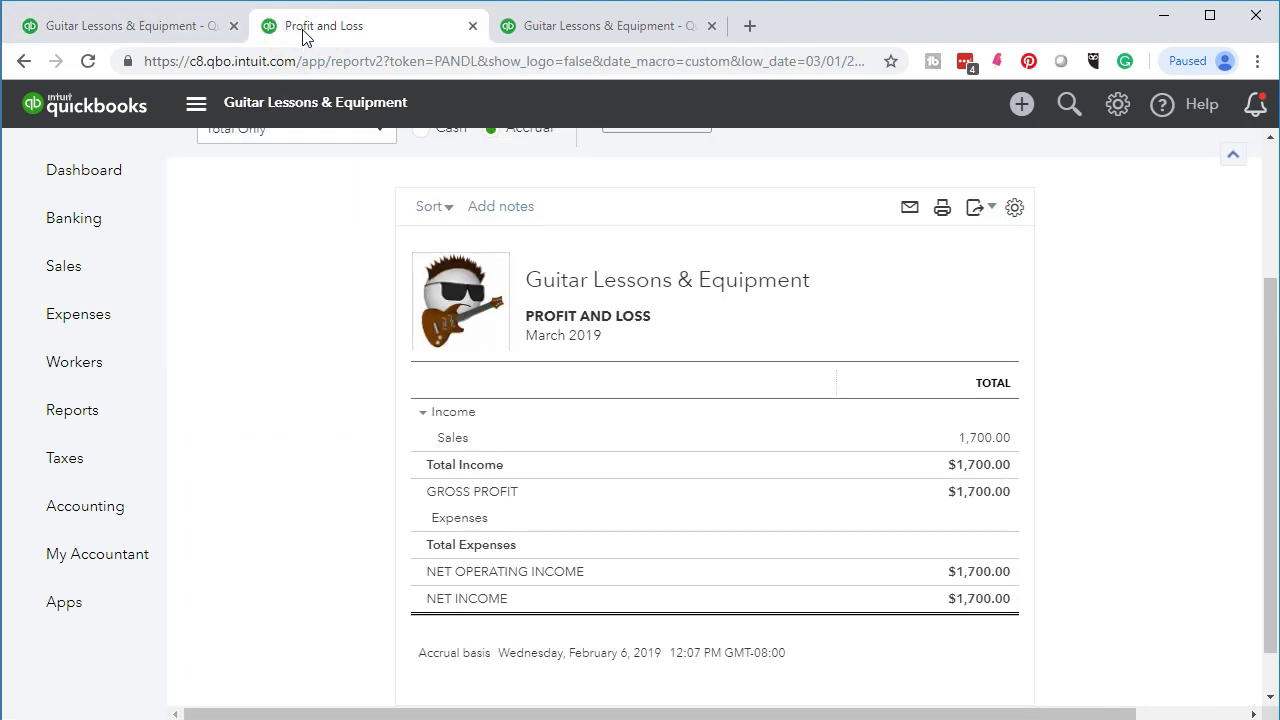
# Rerun the March 2019 Profit and Loss report to check the journal entry's effect on sales income
pyautogui.scroll(1, 480, 290)
pyautogui.click(630, 219)
pyautogui.scroll(-1, 630, 220)
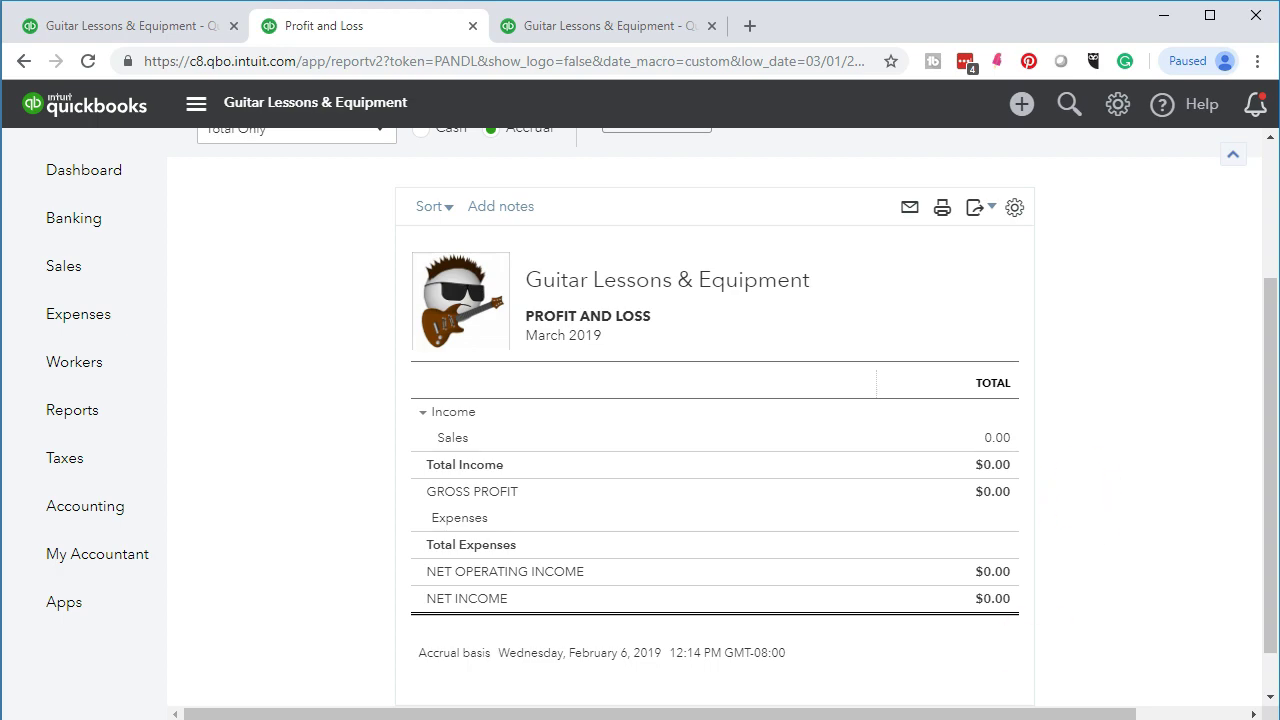
# Compare the open balances in the customer list with the deposits and checks on the January bank statement PDF
pyautogui.hotkey('alt', 'Tab')
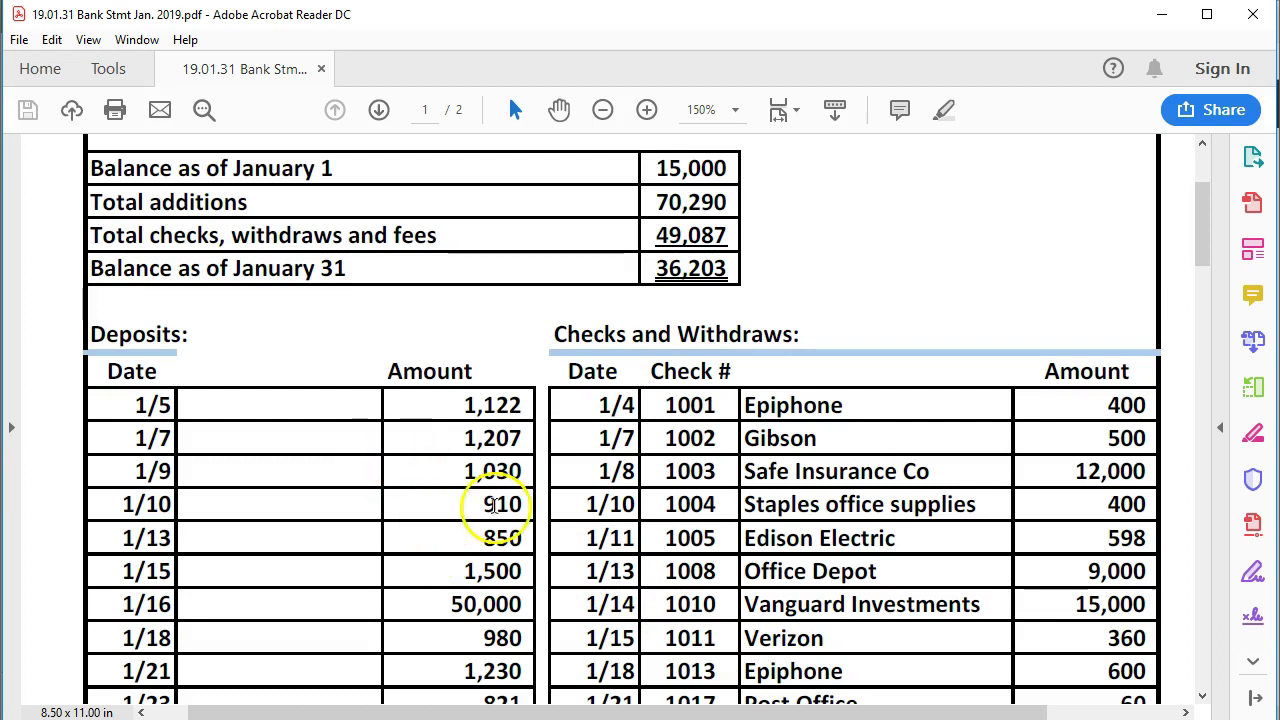
pyautogui.hotkey('alt', 'Tab')
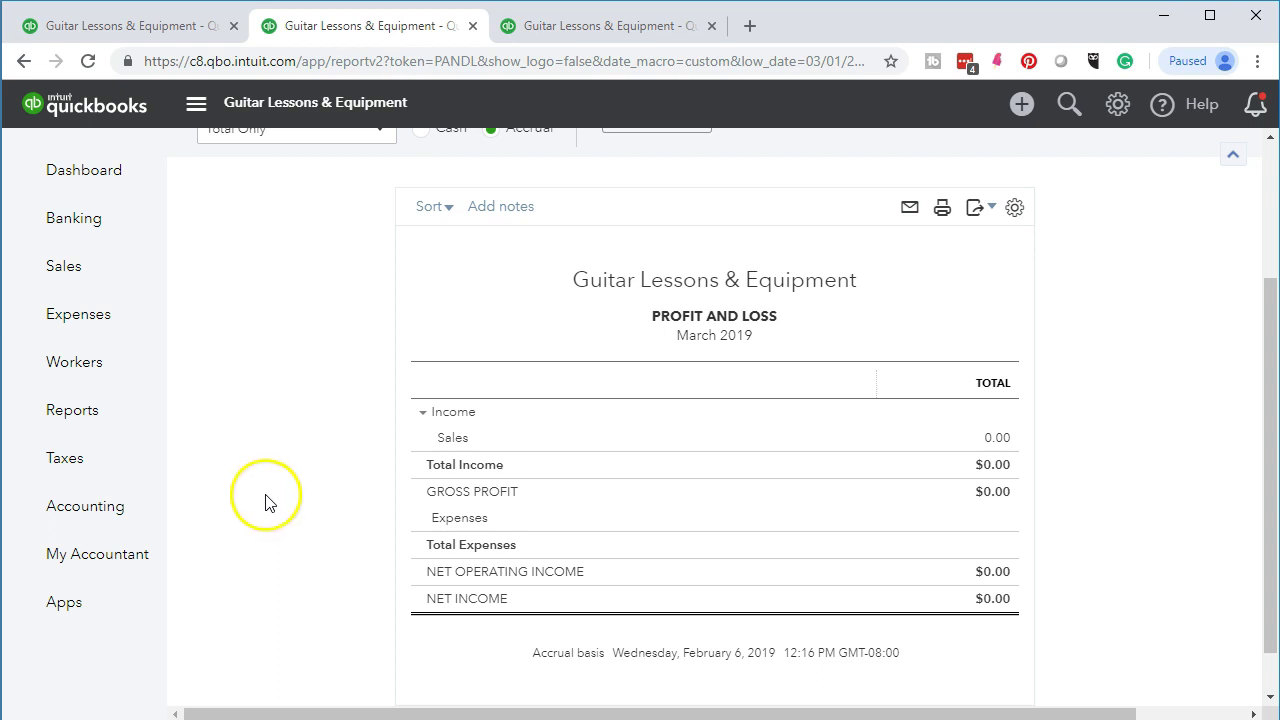
pyautogui.click(82, 277)
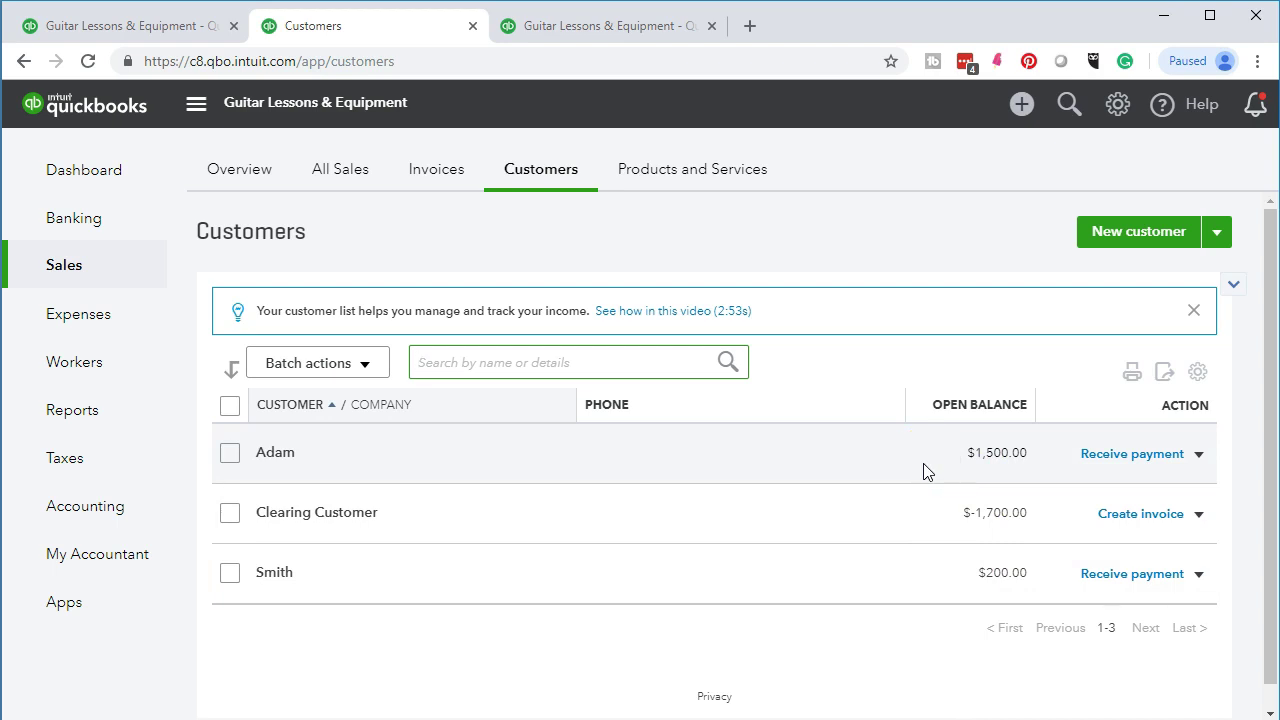
pyautogui.hotkey('alt', 'Tab')
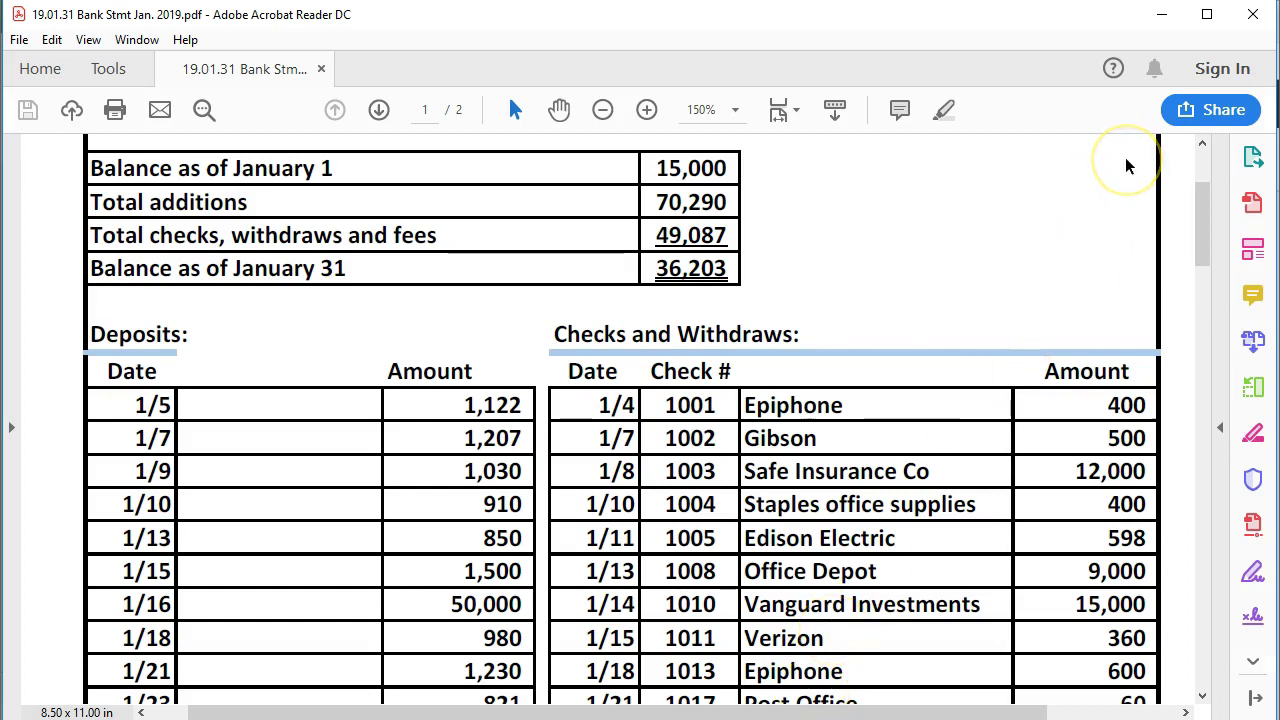
pyautogui.click(1160, 16)
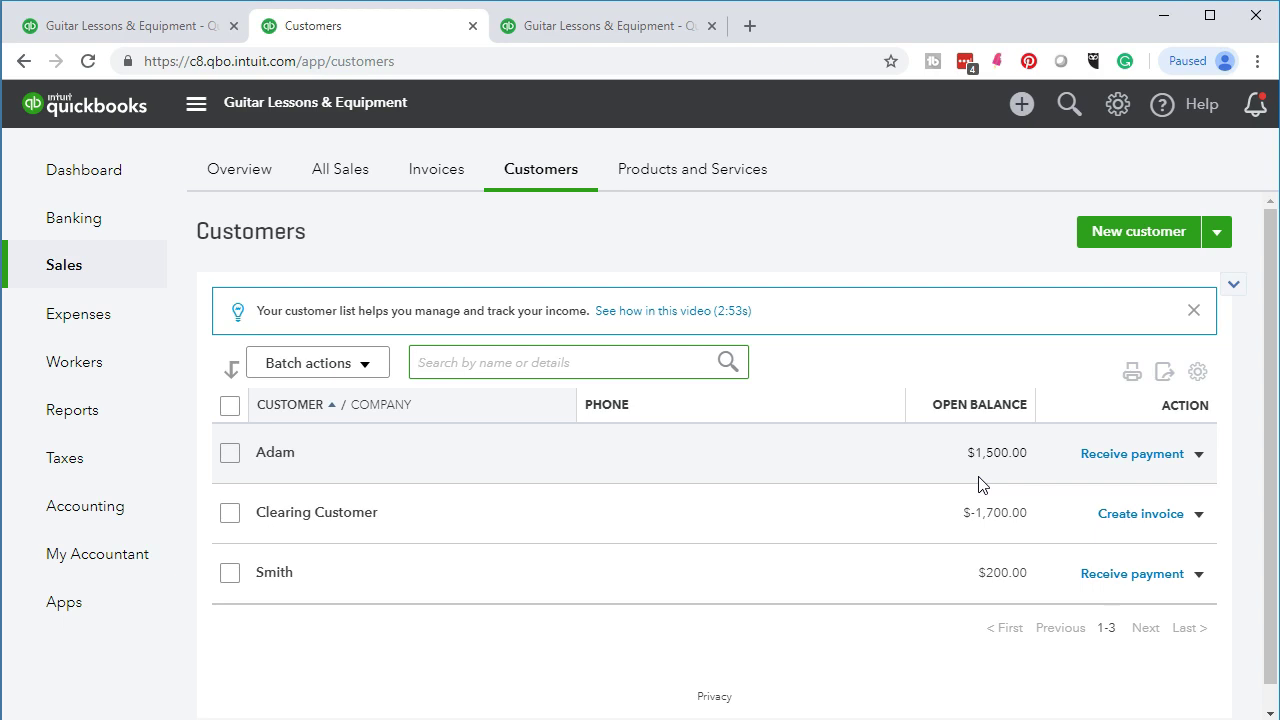
pyautogui.click(482, 719)
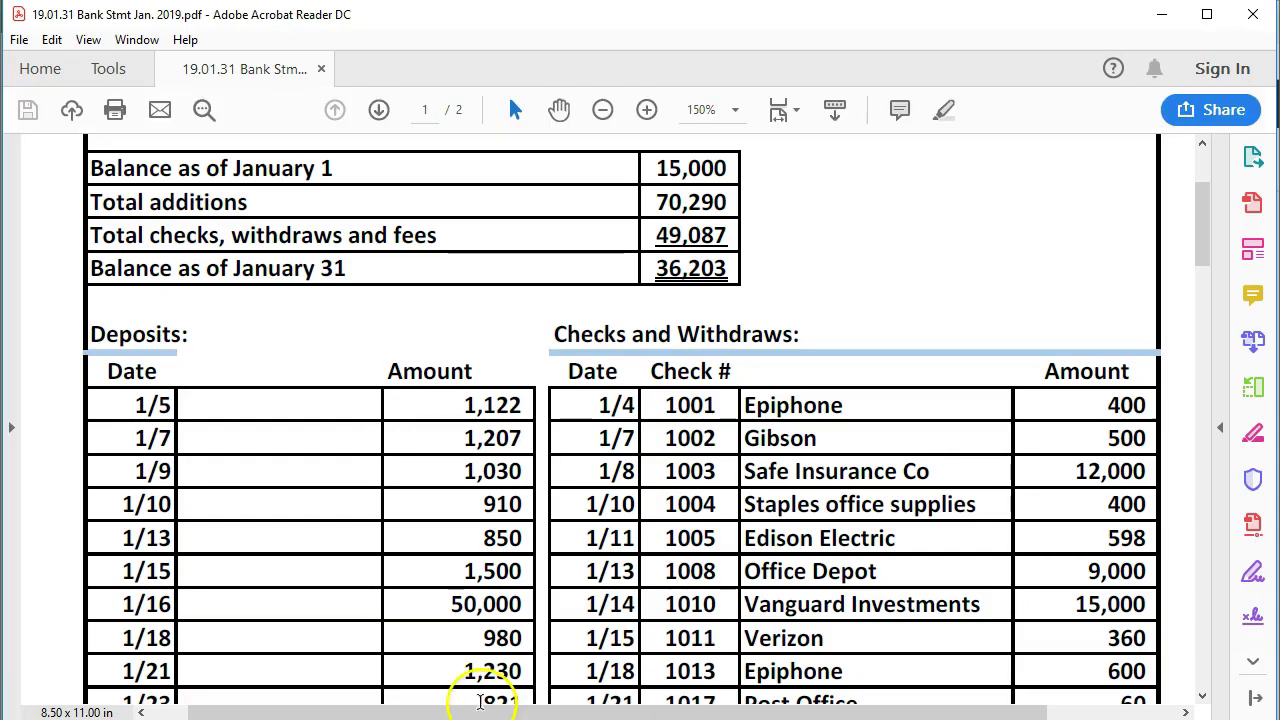
pyautogui.scroll(-1, 346, 578)
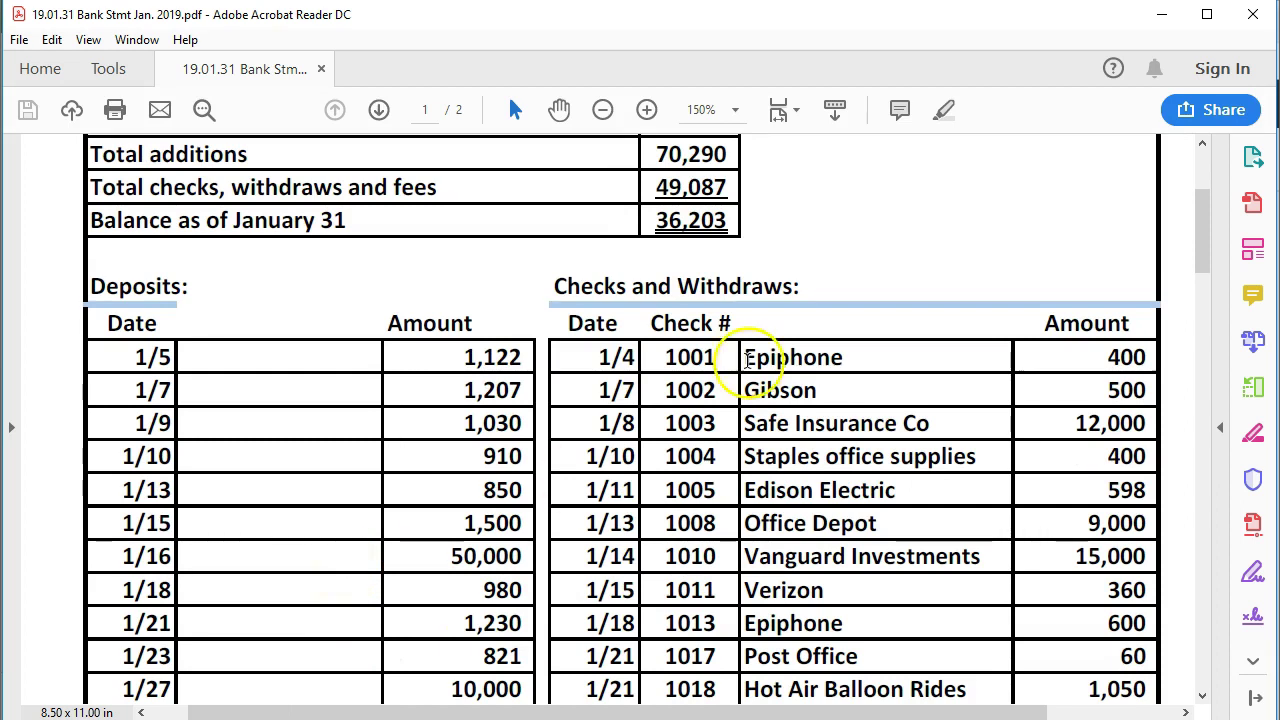
pyautogui.click(1156, 28)
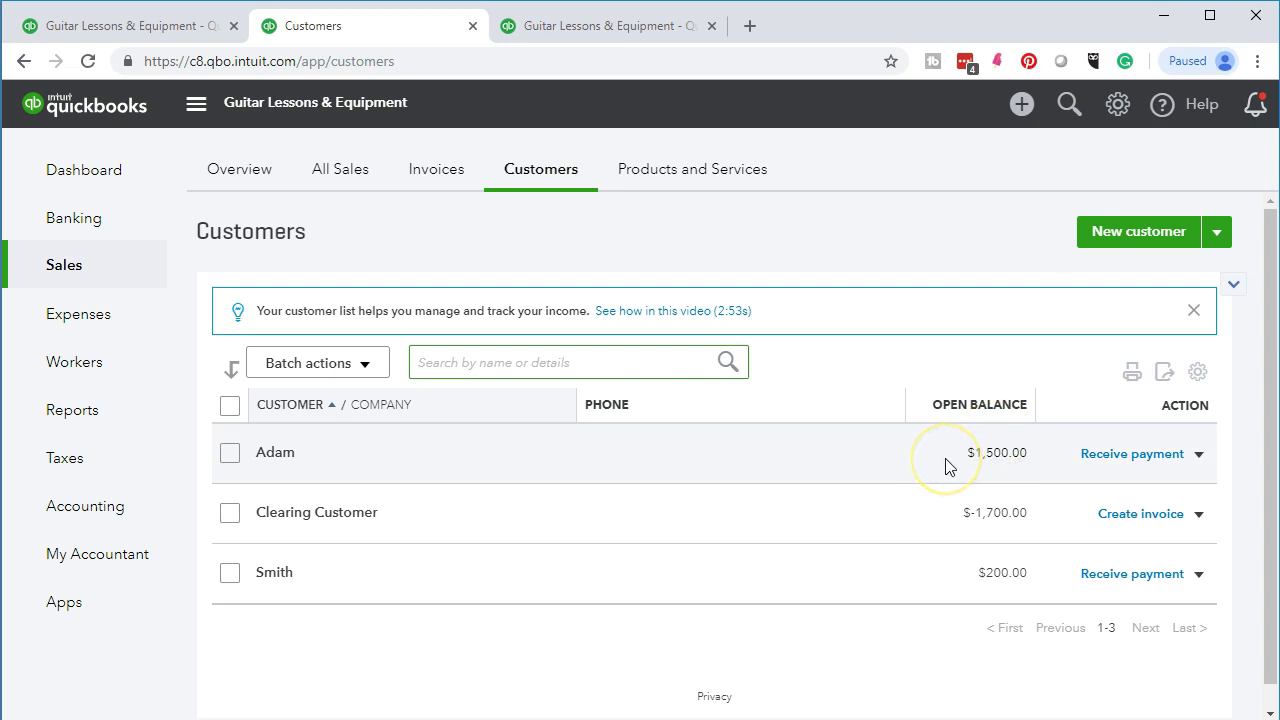